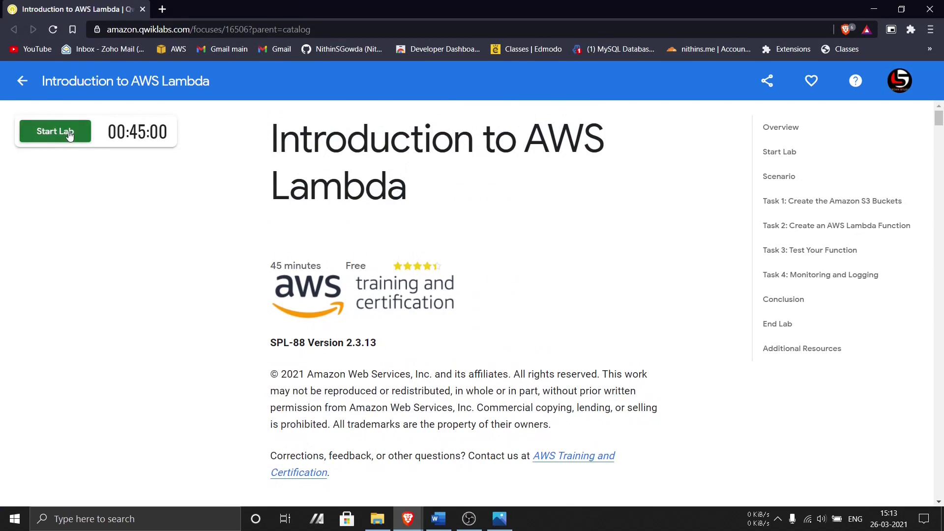
- Start the Introduction to AWS Lambda lab and pass the motorcycle image reCAPTCHA
{"action": "left_click", "coordinate": [59, 130]}
{"action": "left_click", "coordinate": [33, 163]}
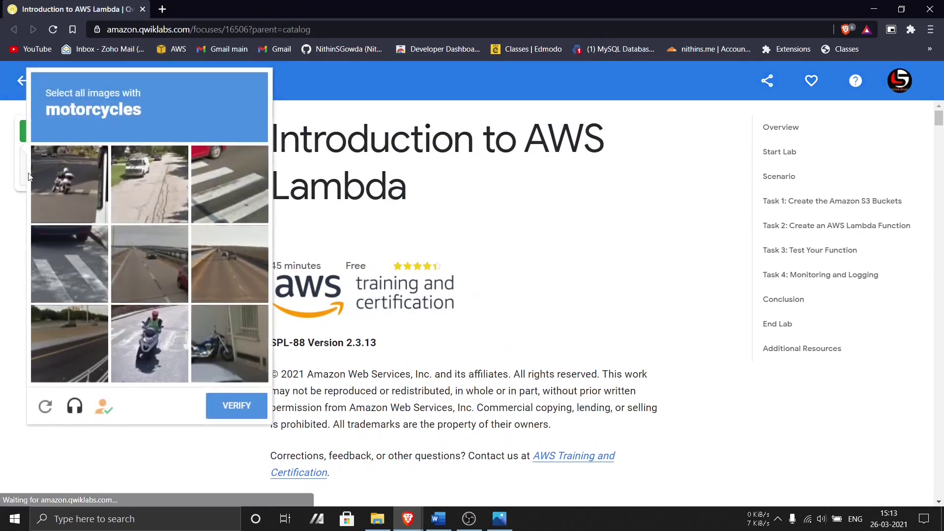
{"action": "left_click", "coordinate": [78, 205]}
{"action": "left_click", "coordinate": [149, 343]}
{"action": "left_click", "coordinate": [229, 343]}
{"action": "left_click", "coordinate": [241, 404]}
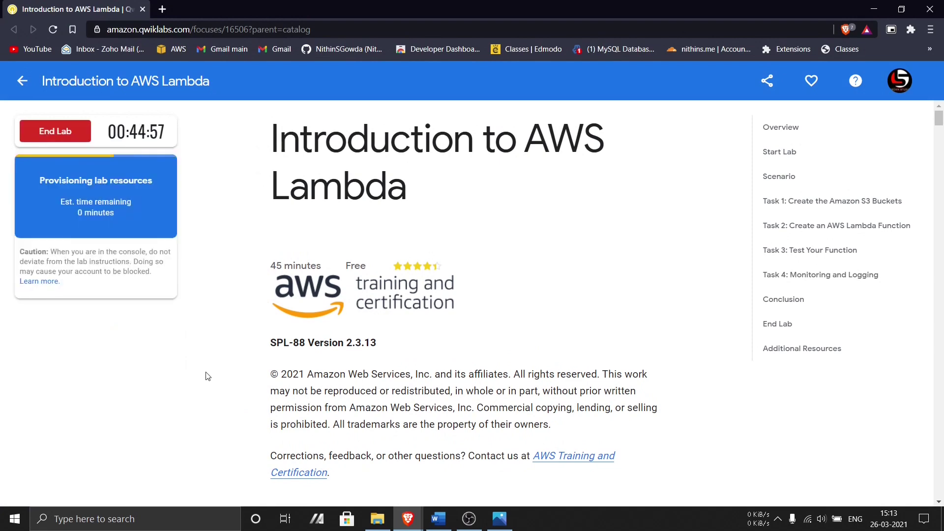
- Review the task instructions and launch the lab's AWS Management Console in a new tab
{"action": "scroll", "coordinate": [325, 370], "scroll_direction": "down", "scroll_amount": 20}
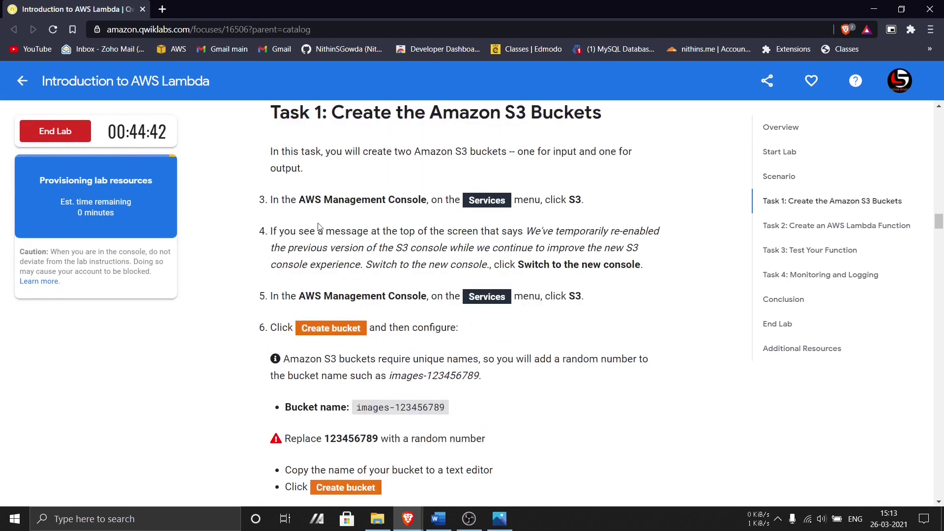
{"action": "left_click", "coordinate": [444, 285]}
{"action": "key", "text": "ctrl+c"}
{"action": "scroll", "coordinate": [444, 285], "scroll_direction": "down", "scroll_amount": 13}
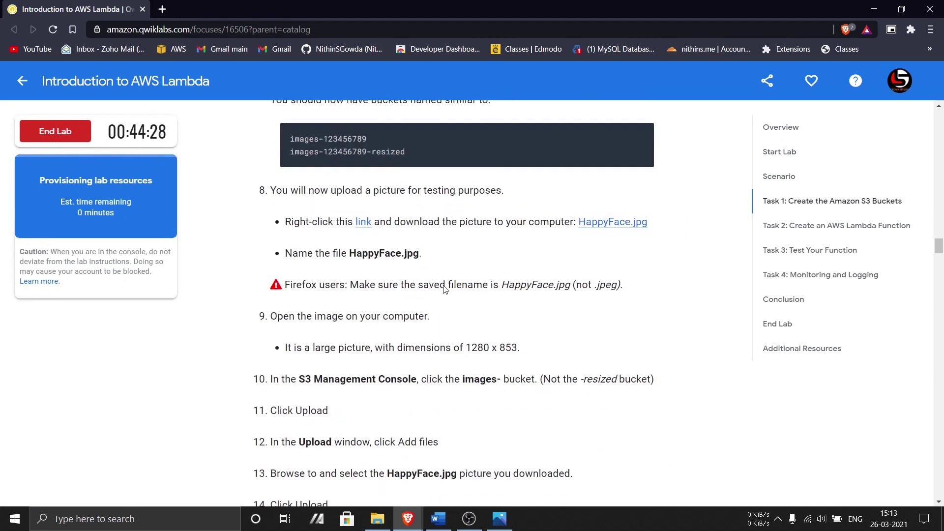
{"action": "scroll", "coordinate": [443, 286], "scroll_direction": "up", "scroll_amount": 2}
{"action": "scroll", "coordinate": [413, 243], "scroll_direction": "down", "scroll_amount": 5}
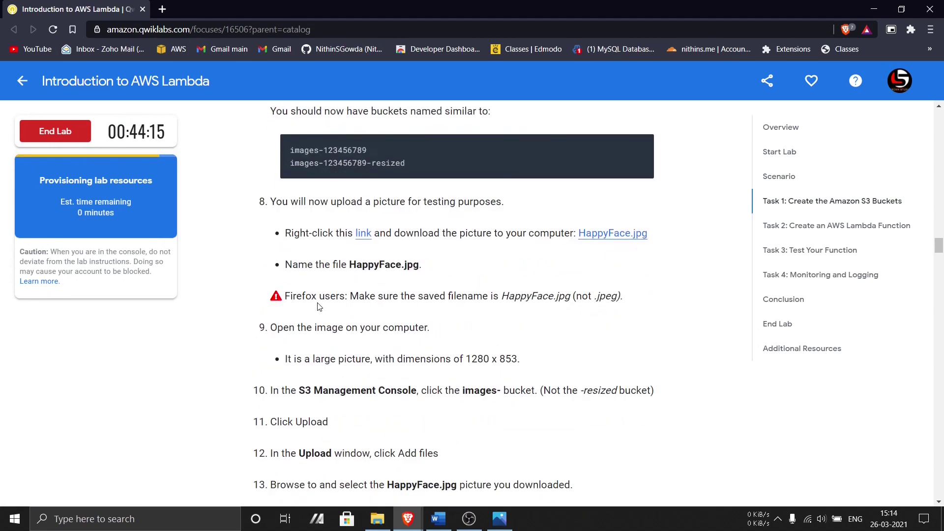
{"action": "scroll", "coordinate": [319, 306], "scroll_direction": "down", "scroll_amount": 10}
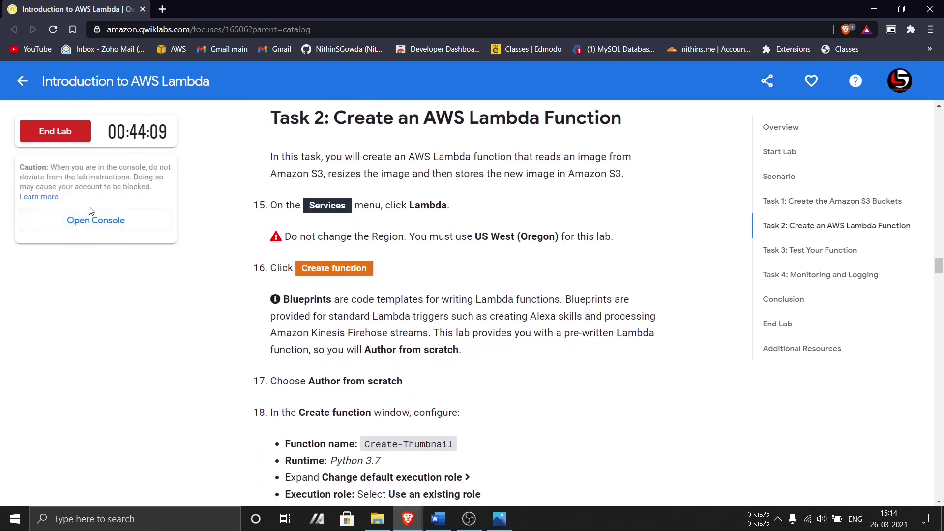
{"action": "left_click", "coordinate": [77, 222]}
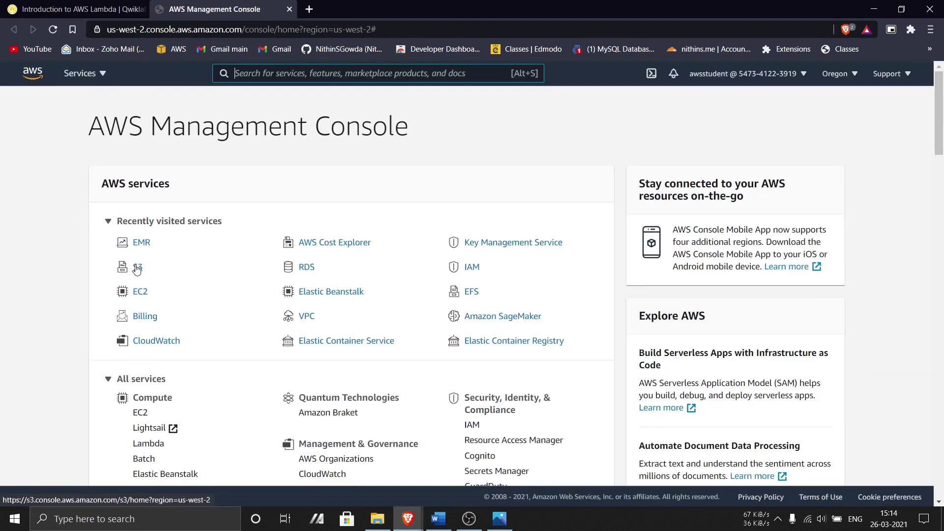
- In S3, start a new bucket using the example images bucket name from the instructions
{"action": "left_click", "coordinate": [137, 269]}
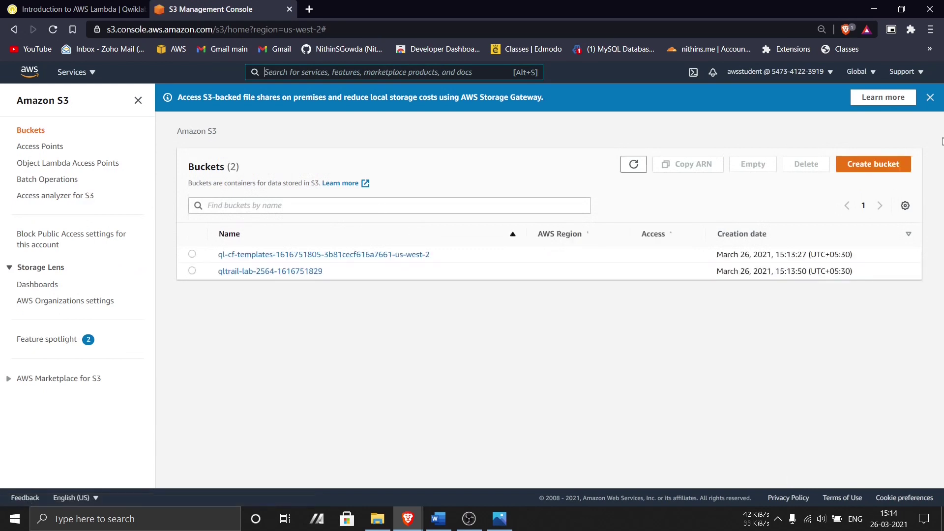
{"action": "left_click", "coordinate": [930, 98]}
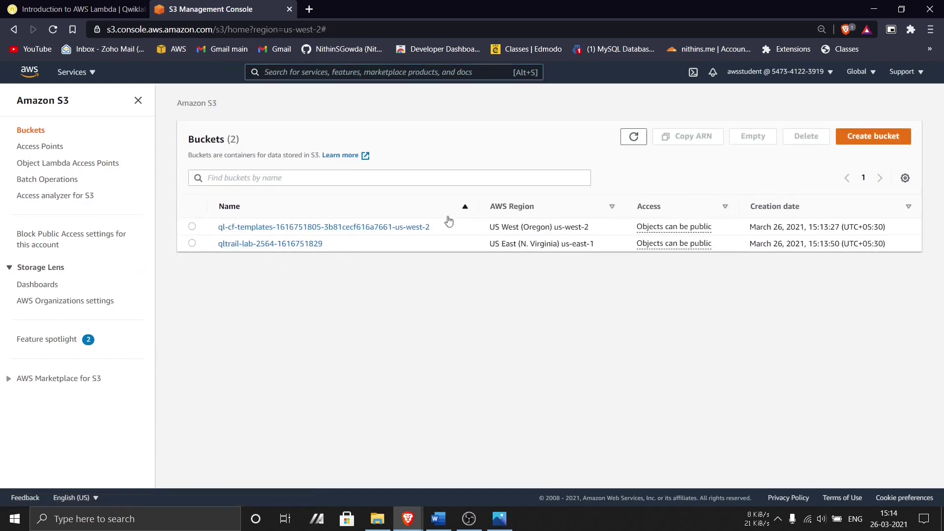
{"action": "left_click", "coordinate": [882, 141]}
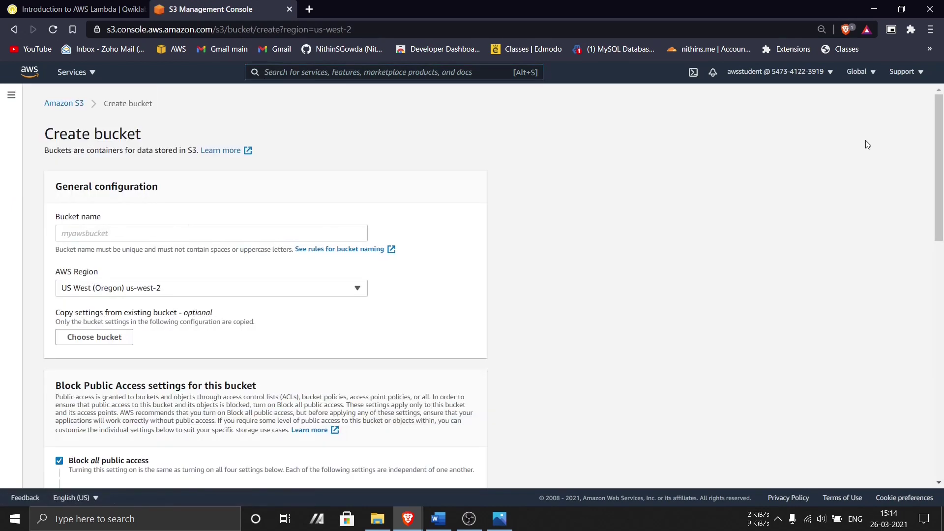
{"action": "left_click", "coordinate": [215, 237]}
{"action": "key", "text": "ctrl+v"}
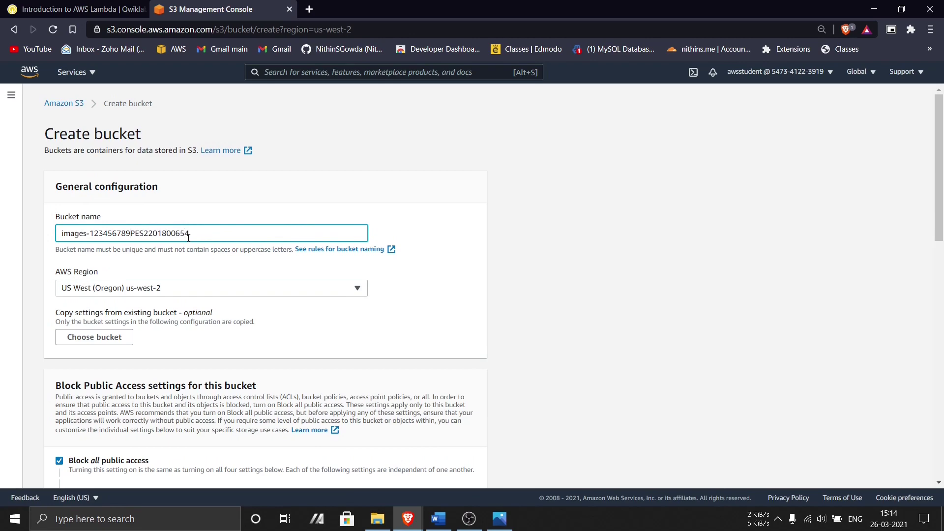
{"action": "key", "text": "BackSpace"}
{"action": "key", "text": "BackSpace"}
{"action": "key", "text": "BackSpace"}
{"action": "key", "text": "BackSpace"}
{"action": "key", "text": "BackSpace"}
{"action": "key", "text": "BackSpace"}
{"action": "key", "text": "BackSpace"}
{"action": "key", "text": "BackSpace"}
{"action": "key", "text": "BackSpace"}
{"action": "left_click", "coordinate": [469, 240]}
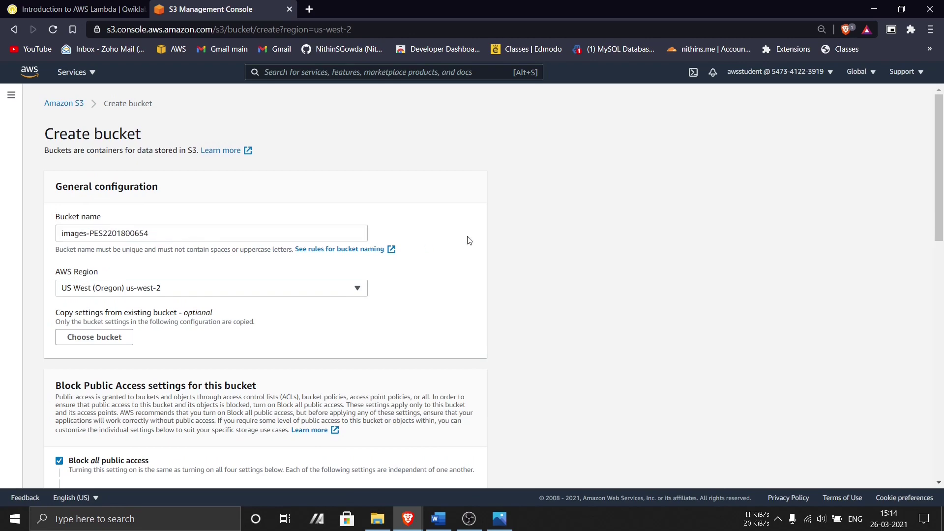
{"action": "scroll", "coordinate": [142, 302], "scroll_direction": "down", "scroll_amount": 15}
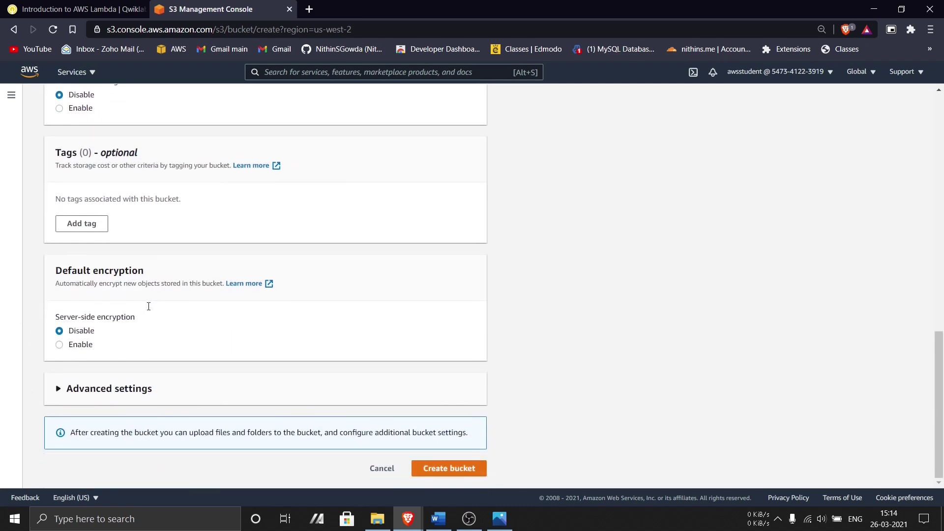
- Correct the bucket name to all lowercase and create the images bucket
{"action": "left_click", "coordinate": [447, 468]}
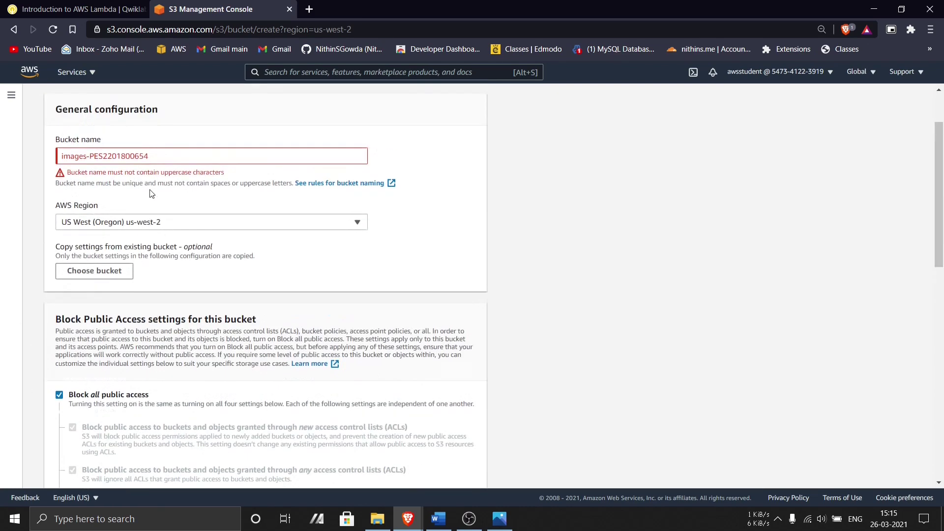
{"action": "left_click", "coordinate": [100, 238]}
{"action": "key", "text": "BackSpace"}
{"action": "key", "text": "BackSpace"}
{"action": "key", "text": "BackSpace"}
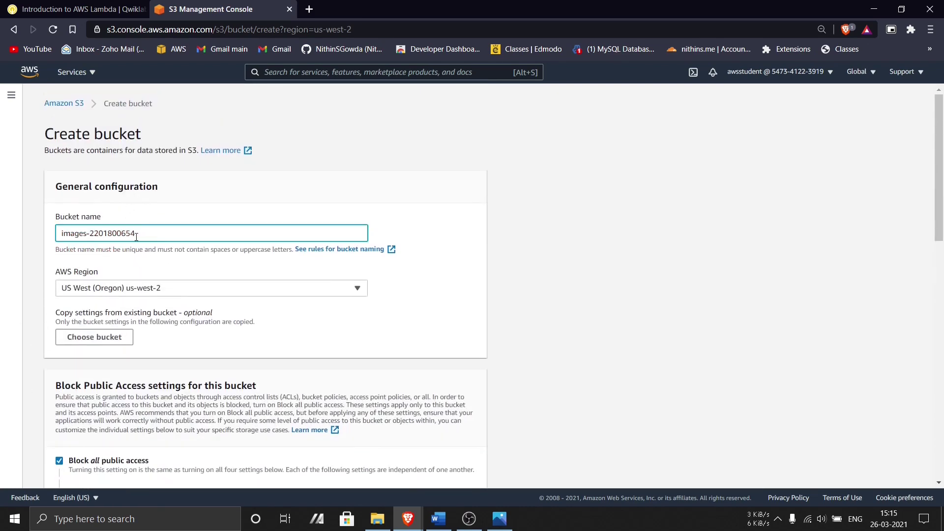
{"action": "type", "text": "pes"}
{"action": "triple_click", "coordinate": [138, 236]}
{"action": "key", "text": "ctrl+c"}
{"action": "left_click", "coordinate": [139, 236]}
{"action": "scroll", "coordinate": [554, 271], "scroll_direction": "down", "scroll_amount": 15}
{"action": "left_click", "coordinate": [456, 465]}
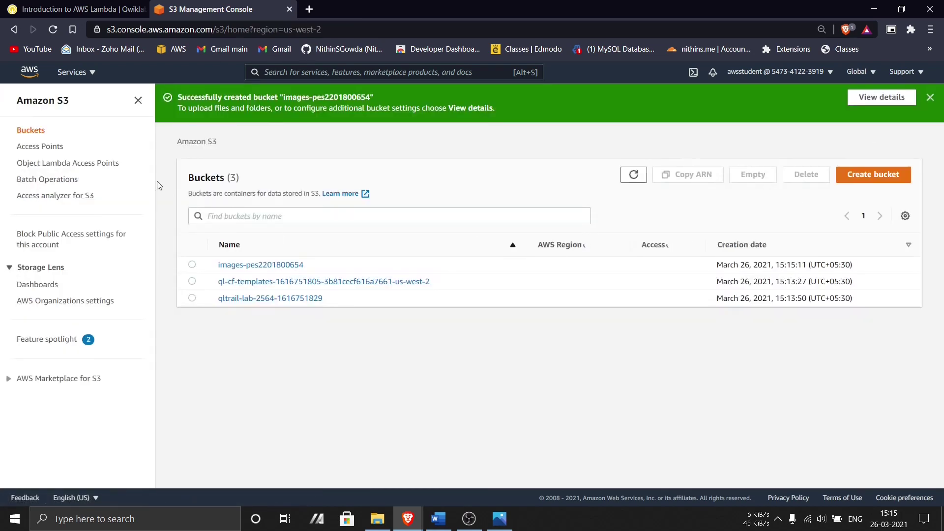
- Create a second bucket named after the images bucket with a -resized suffix
{"action": "left_click", "coordinate": [880, 175]}
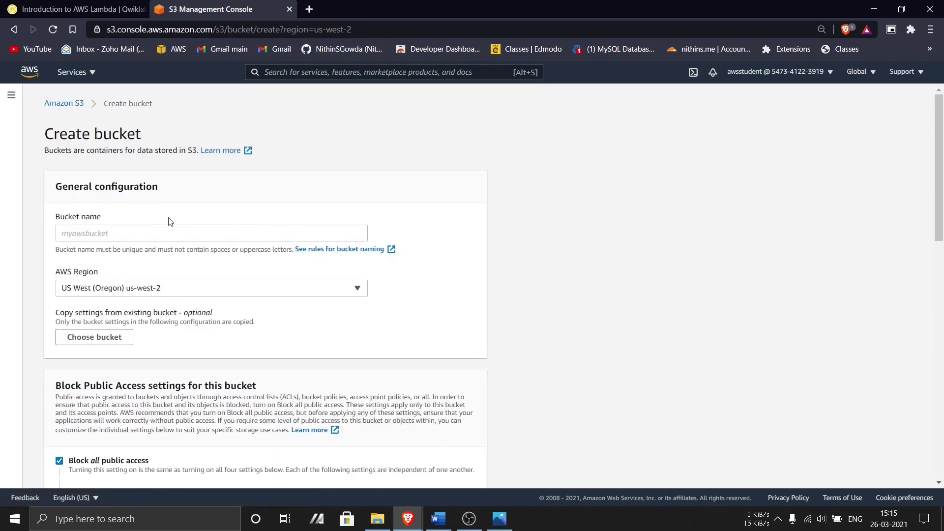
{"action": "left_click", "coordinate": [123, 234]}
{"action": "key", "text": "ctrl+v"}
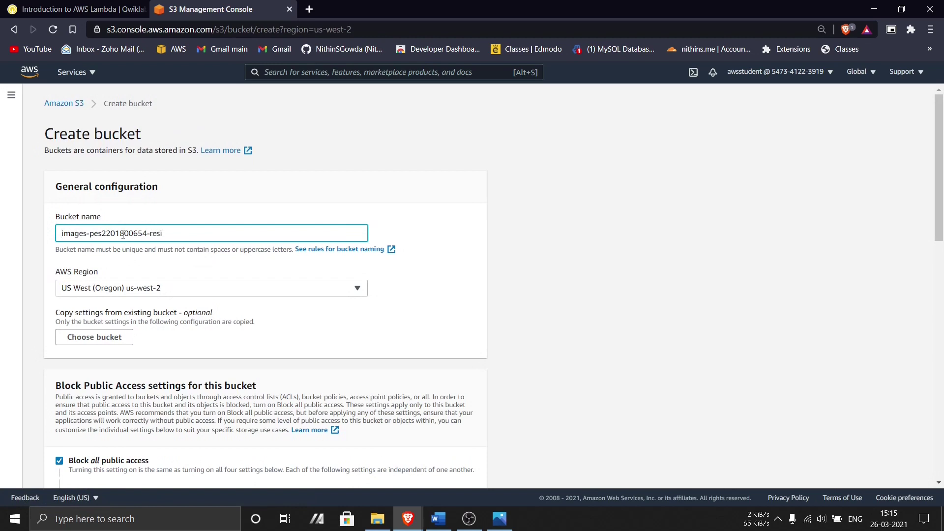
{"action": "key", "text": "ctrl+a"}
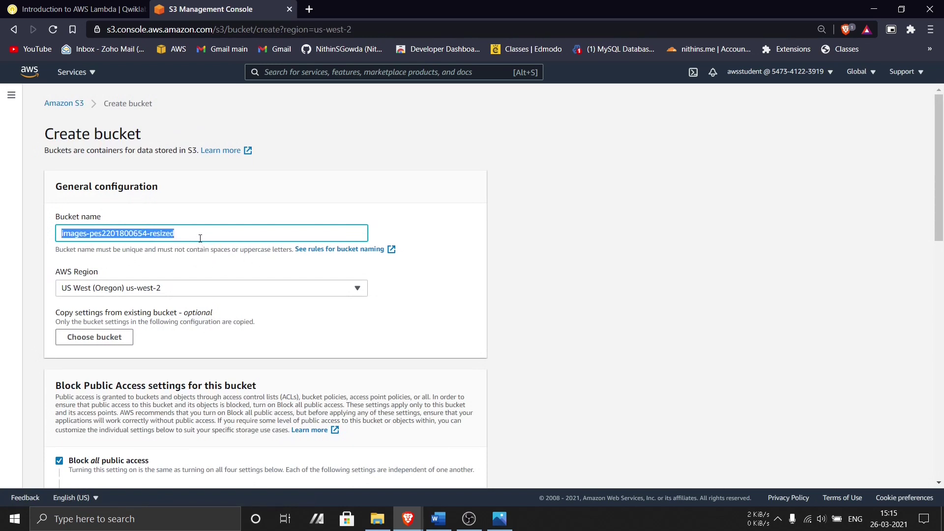
{"action": "left_click", "coordinate": [201, 240]}
{"action": "scroll", "coordinate": [525, 307], "scroll_direction": "down", "scroll_amount": 12}
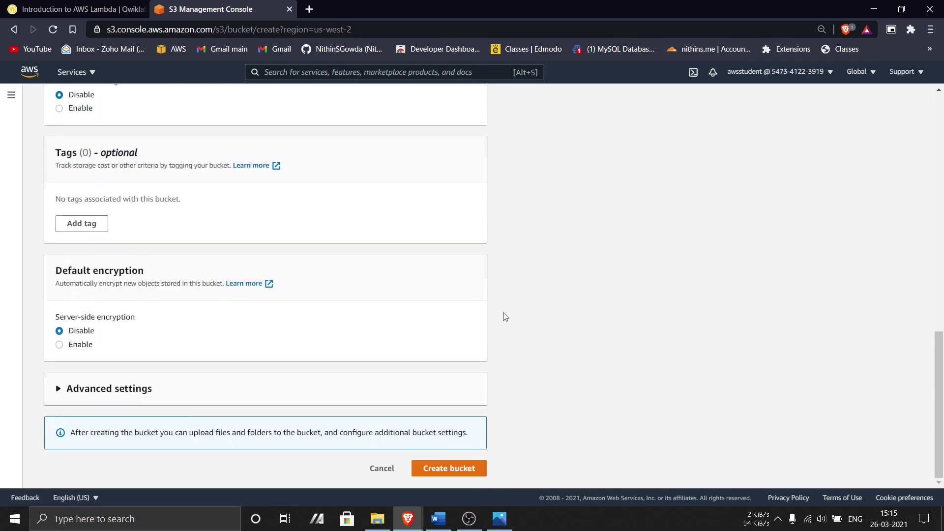
{"action": "left_click", "coordinate": [464, 469]}
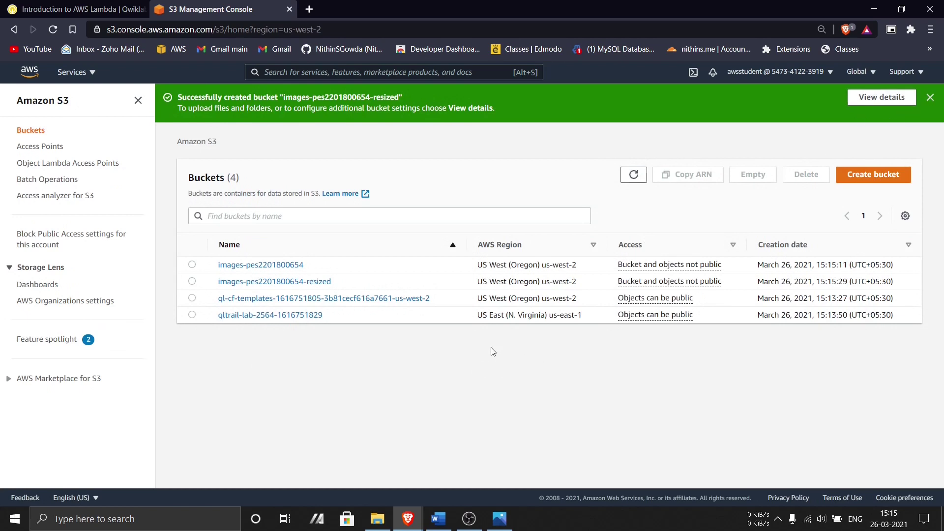
- Compare the bucket list against the lab's reference screenshots
{"action": "key", "text": "super+Print"}
{"action": "left_click", "coordinate": [488, 529]}
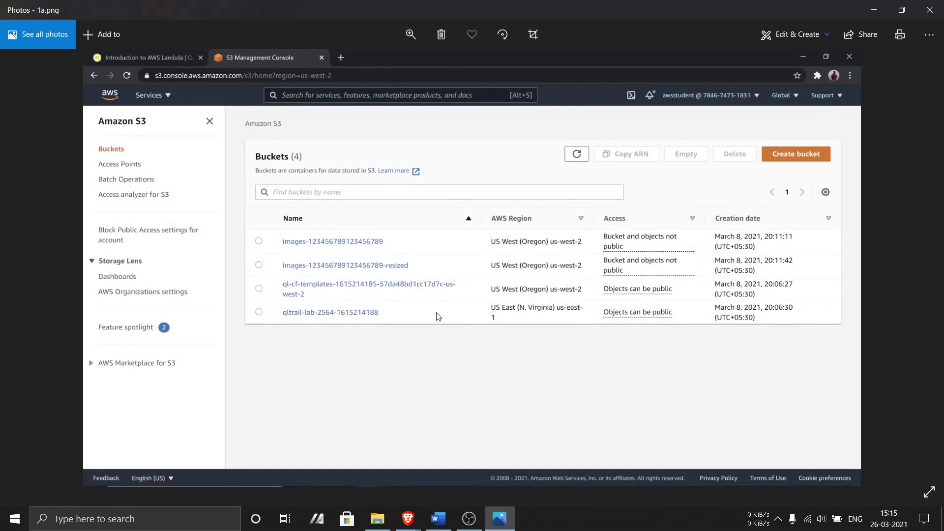
{"action": "key", "text": "Right"}
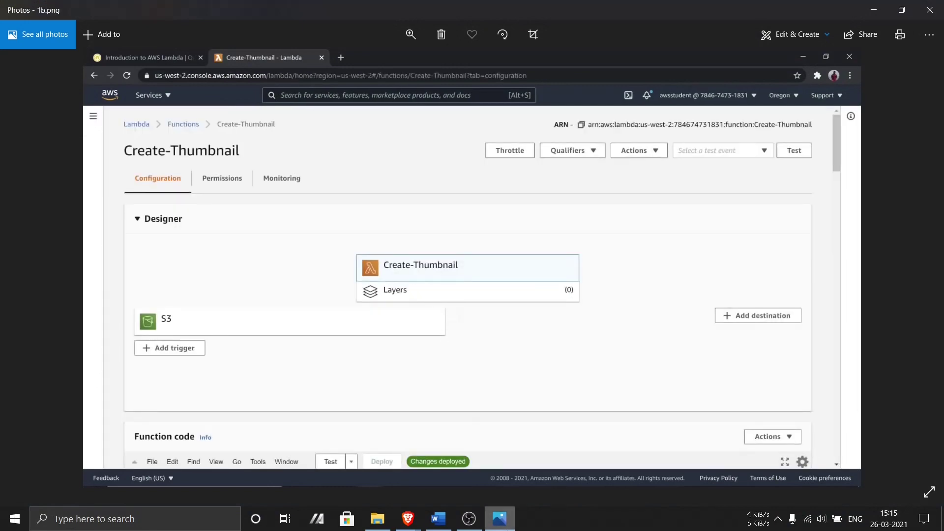
{"action": "key", "text": "Right"}
{"action": "key", "text": "Left"}
{"action": "key", "text": "Left"}
{"action": "left_click", "coordinate": [488, 529]}
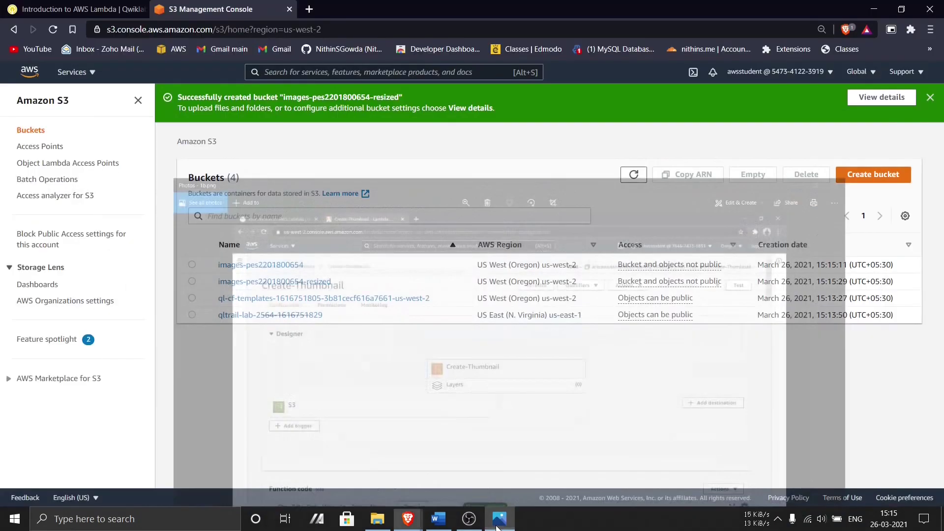
- In the images bucket, add HappyFace.jpg from Desktop/Cloud LAB/Lab10 to the upload list
{"action": "left_click", "coordinate": [253, 267]}
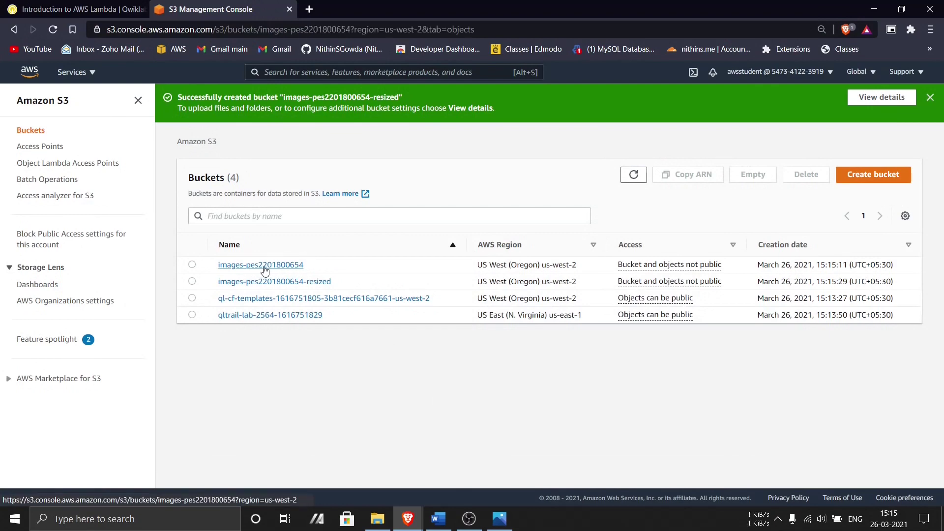
{"action": "left_click", "coordinate": [445, 255]}
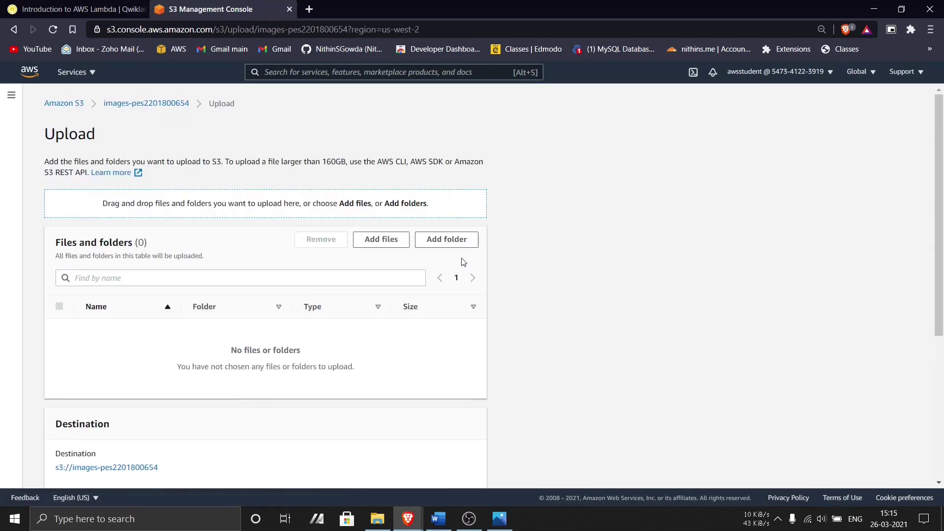
{"action": "left_click", "coordinate": [398, 239]}
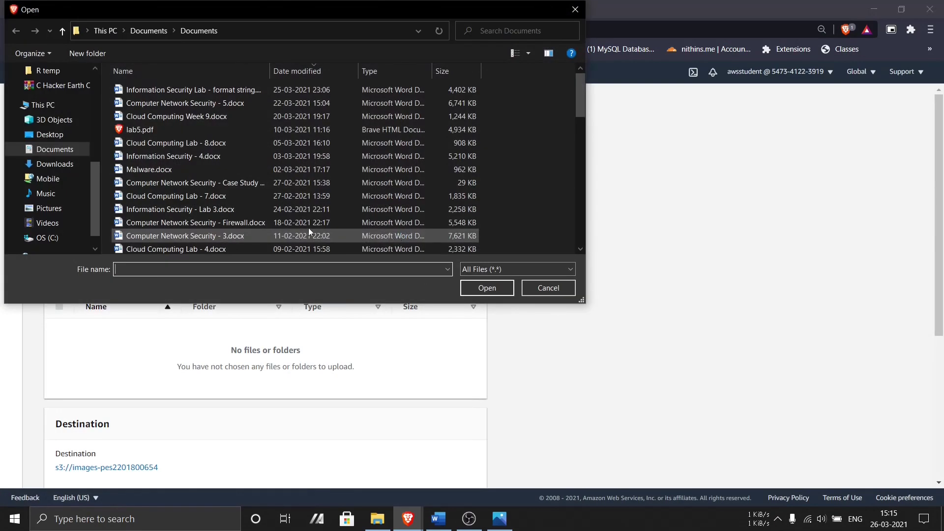
{"action": "left_click", "coordinate": [48, 134]}
{"action": "double_click", "coordinate": [158, 128]}
{"action": "double_click", "coordinate": [162, 214]}
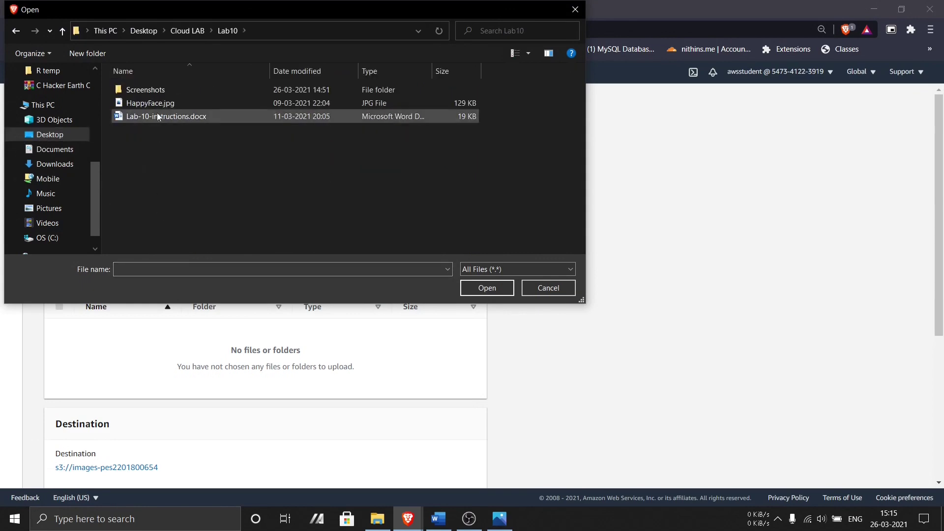
{"action": "left_click", "coordinate": [155, 103]}
{"action": "left_click", "coordinate": [473, 294]}
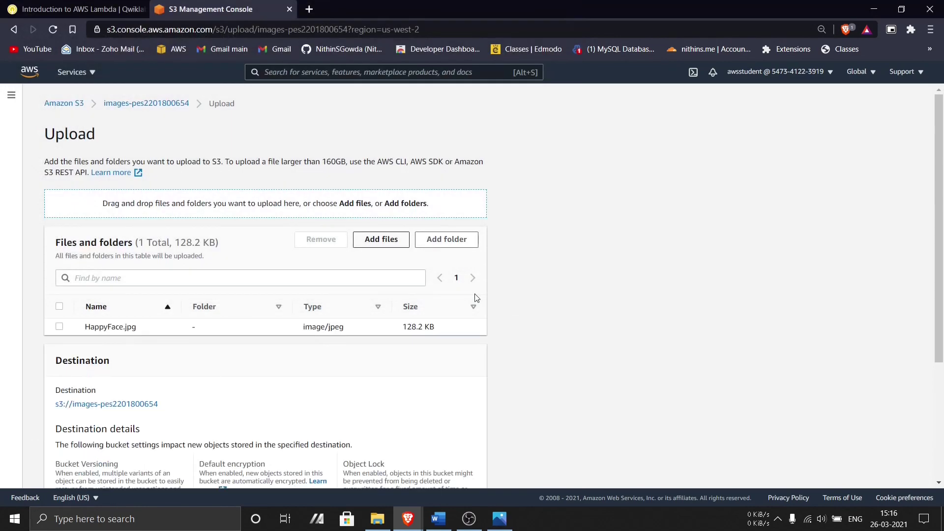
- Upload HappyFace.jpg and return to the S3 bucket list
{"action": "scroll", "coordinate": [293, 336], "scroll_direction": "down", "scroll_amount": 5}
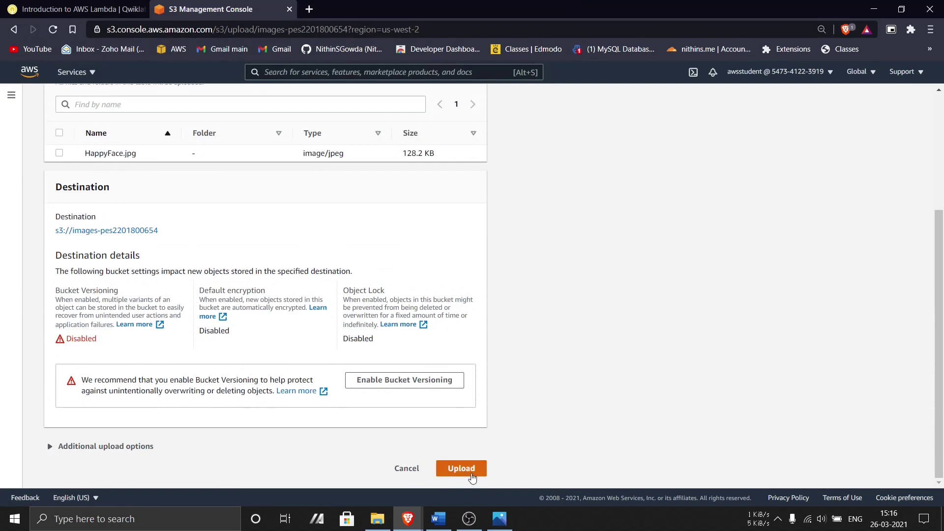
{"action": "left_click", "coordinate": [471, 473]}
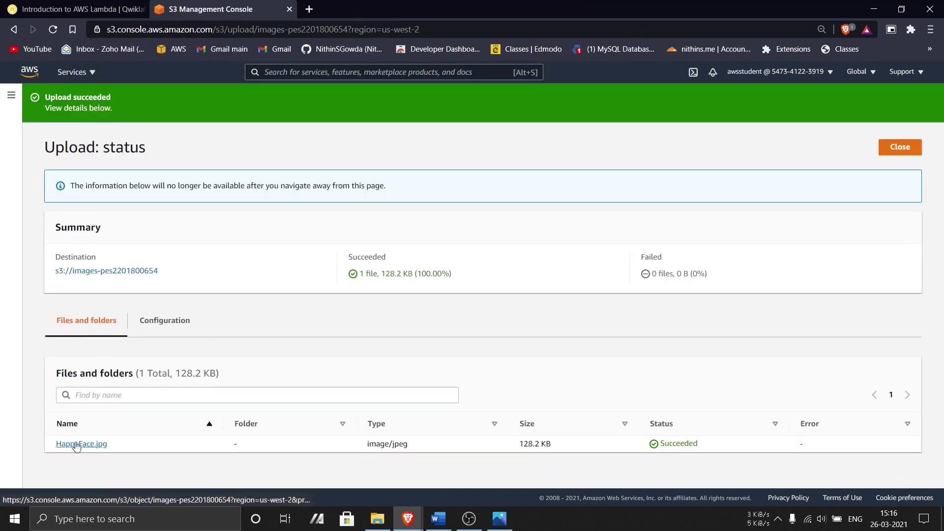
{"action": "left_click", "coordinate": [13, 98]}
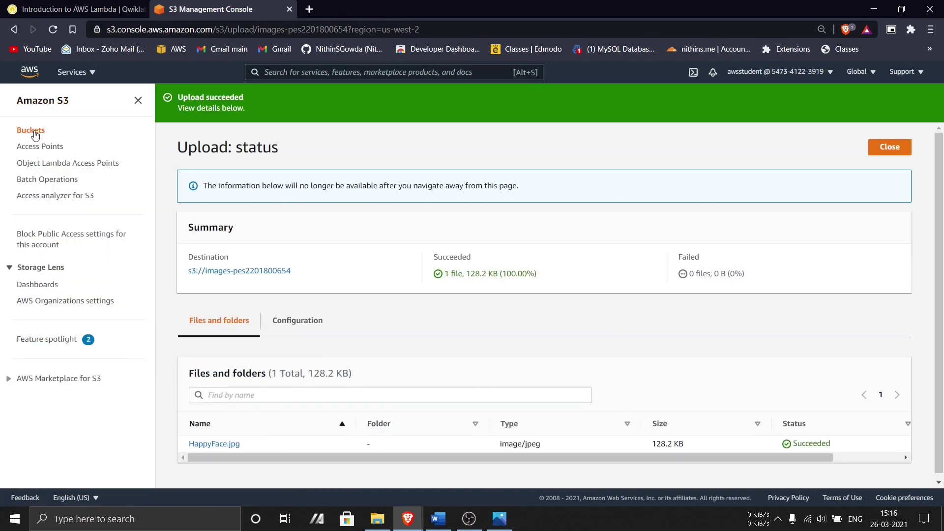
{"action": "left_click", "coordinate": [32, 130]}
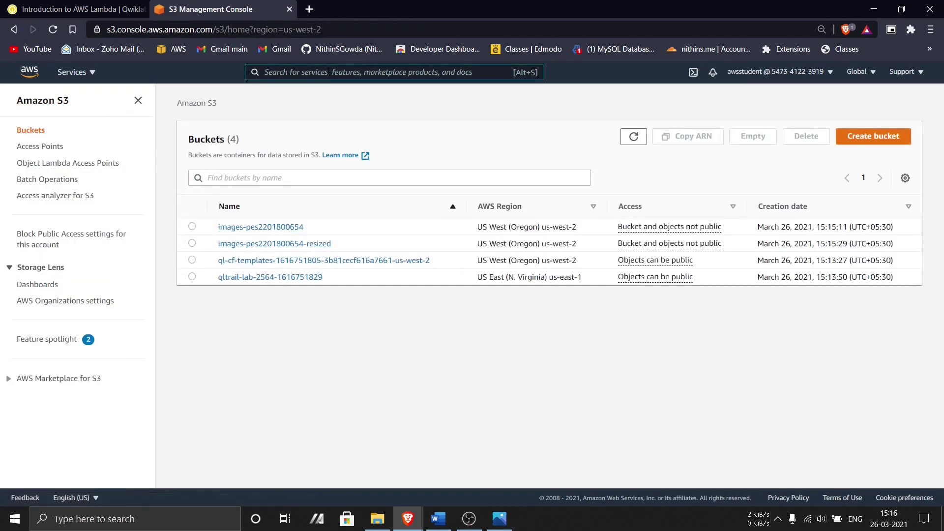
- Open Lambda in a new tab, dismissing the new-console notice and feedback form
{"action": "left_click", "coordinate": [329, 71]}
{"action": "type", "text": "lam"}
{"action": "right_click", "coordinate": [325, 156]}
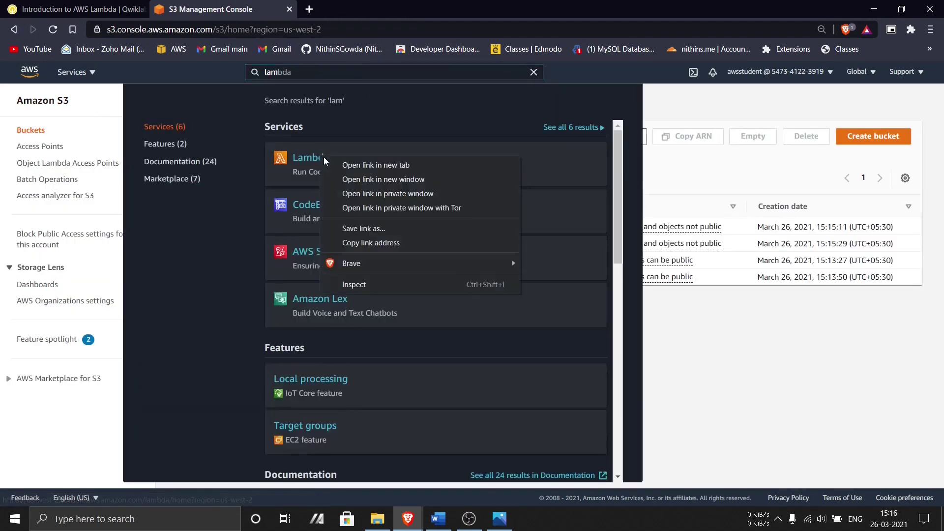
{"action": "left_click", "coordinate": [348, 164]}
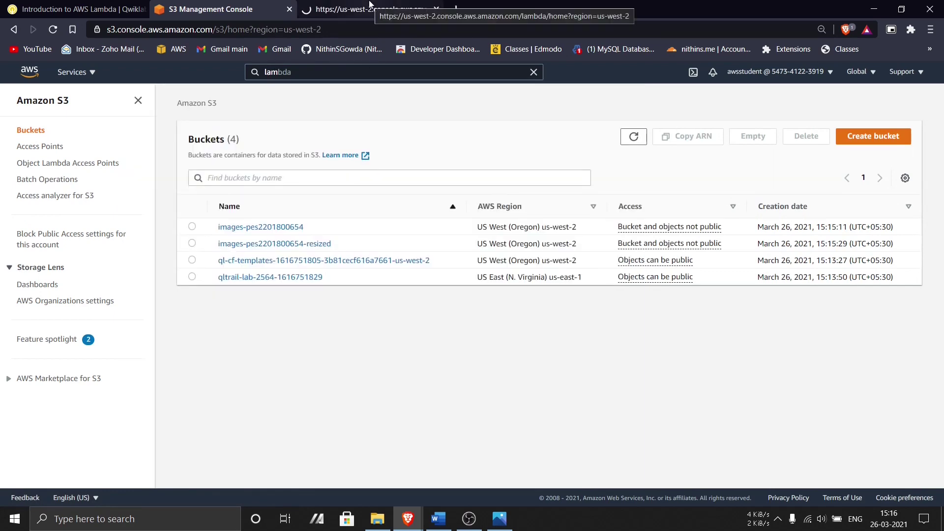
{"action": "left_click", "coordinate": [372, 9]}
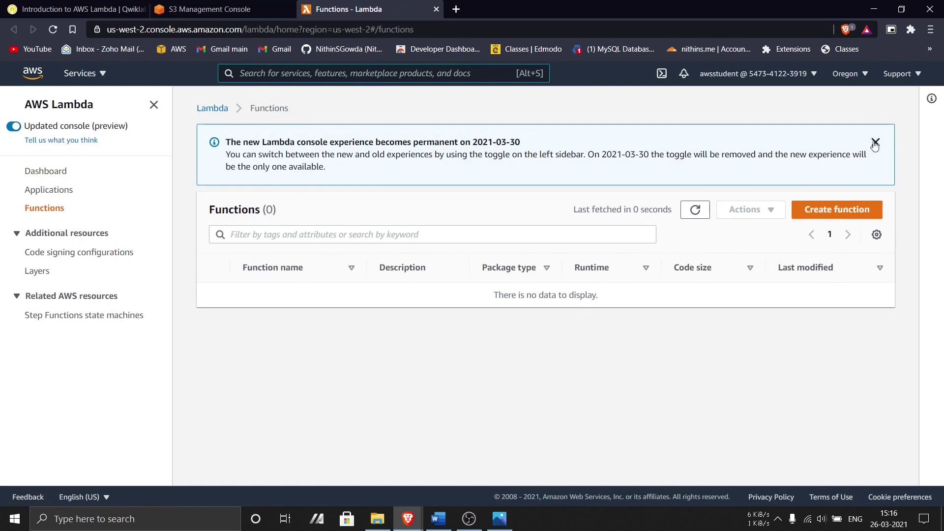
{"action": "left_click", "coordinate": [871, 144]}
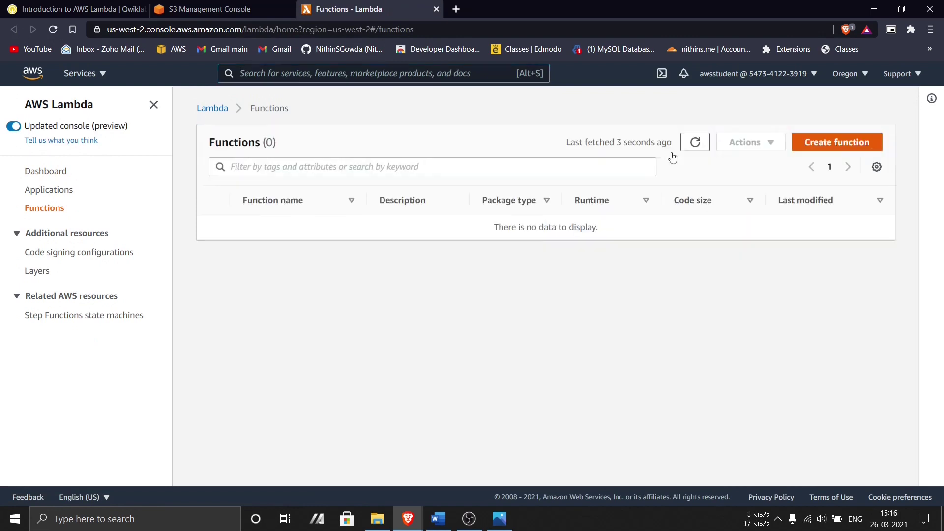
{"action": "left_click", "coordinate": [15, 127]}
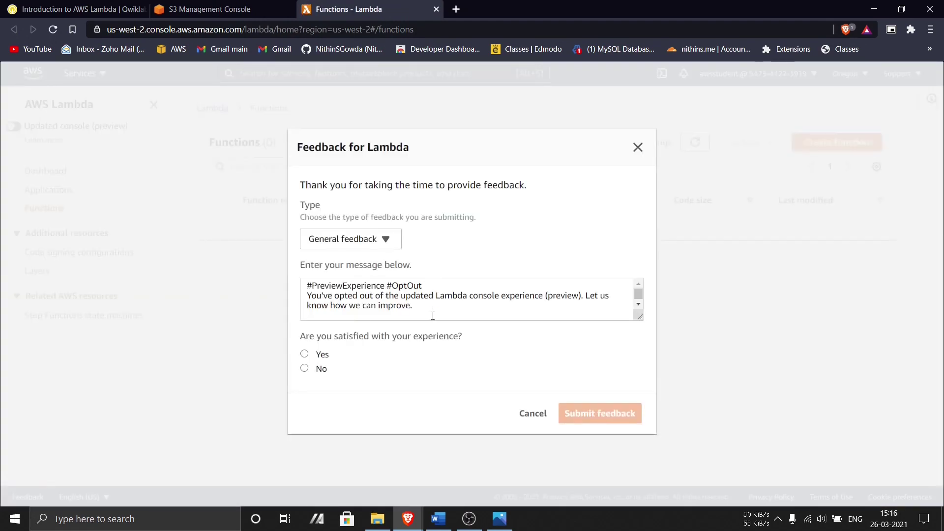
{"action": "left_click", "coordinate": [532, 413]}
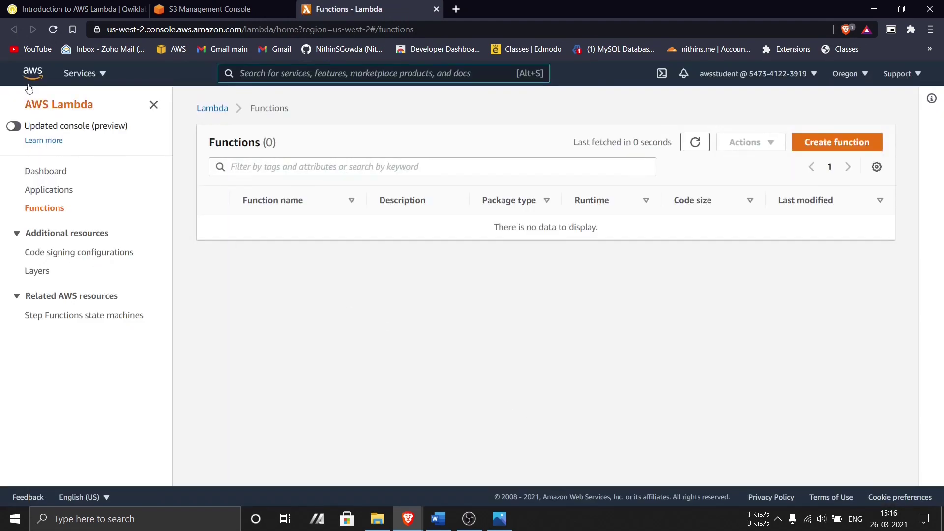
- Start a new function named Create-Thumbnail, copied from the lab instructions
{"action": "left_click", "coordinate": [836, 151]}
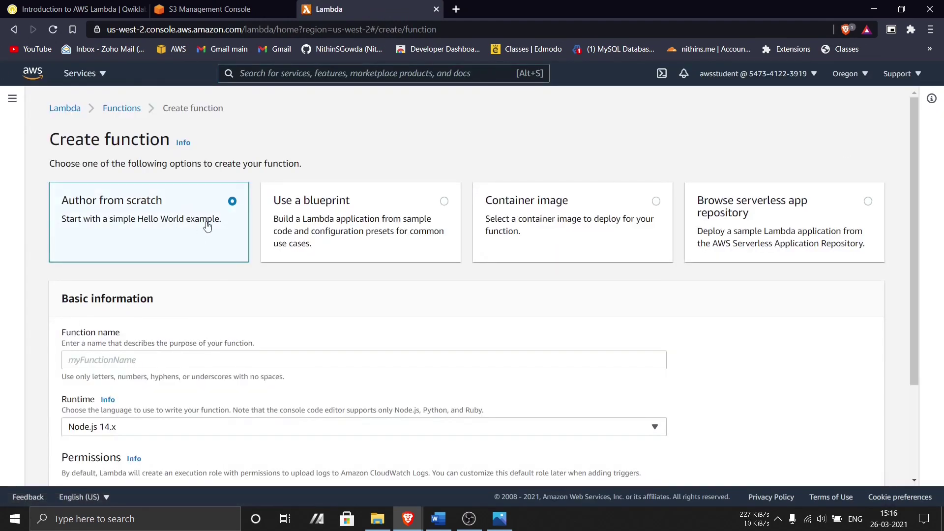
{"action": "scroll", "coordinate": [162, 293], "scroll_direction": "down", "scroll_amount": 4}
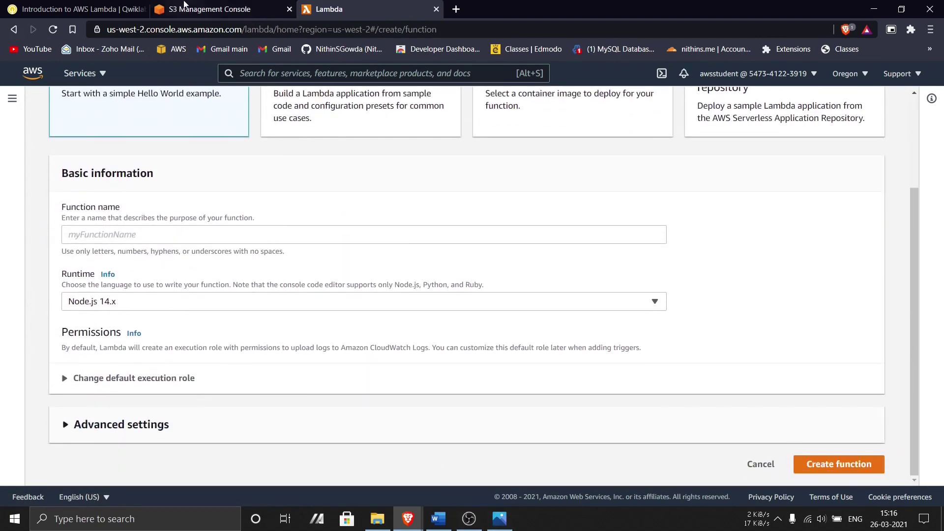
{"action": "left_click", "coordinate": [93, 6]}
{"action": "scroll", "coordinate": [362, 245], "scroll_direction": "down", "scroll_amount": 3}
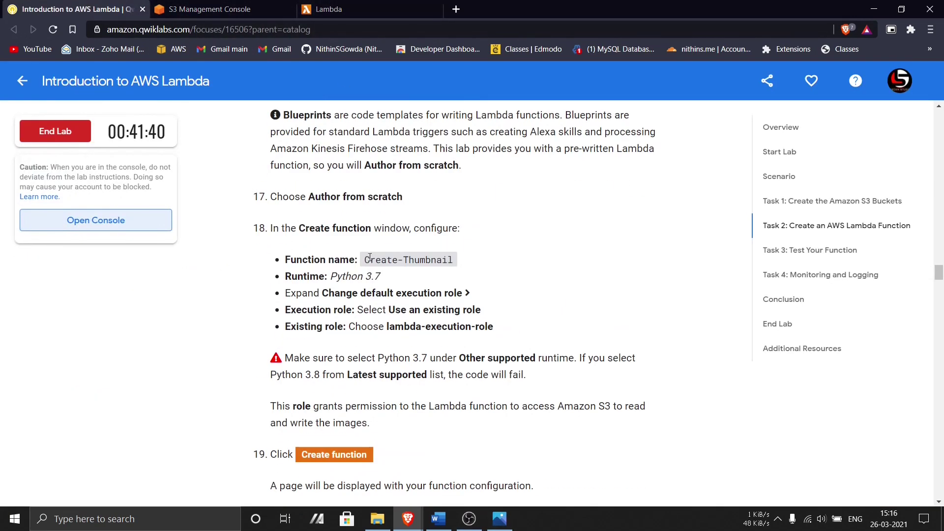
{"action": "left_click", "coordinate": [378, 259]}
{"action": "left_click", "coordinate": [324, 8]}
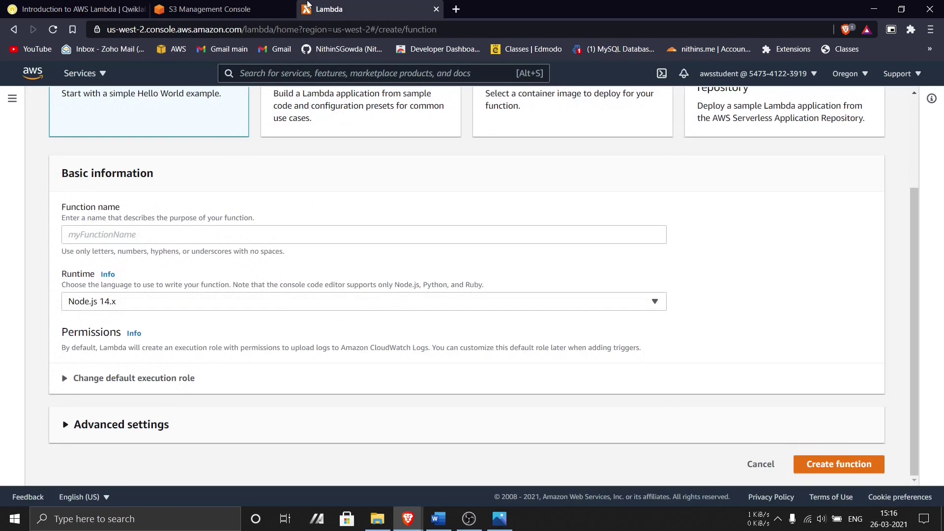
{"action": "left_click", "coordinate": [175, 234]}
{"action": "type", "text": "Create-Thumbnail"}
{"action": "key", "text": "ctrl+1"}
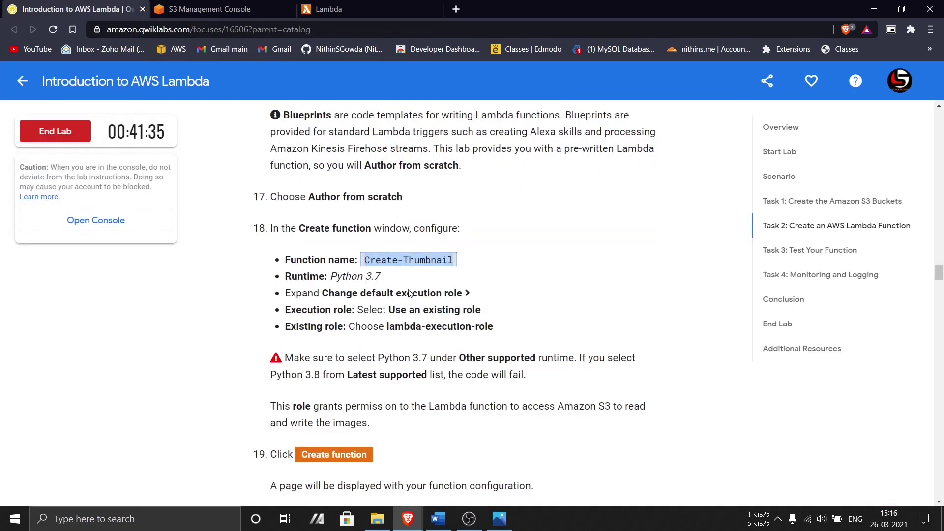
{"action": "left_click", "coordinate": [323, 9]}
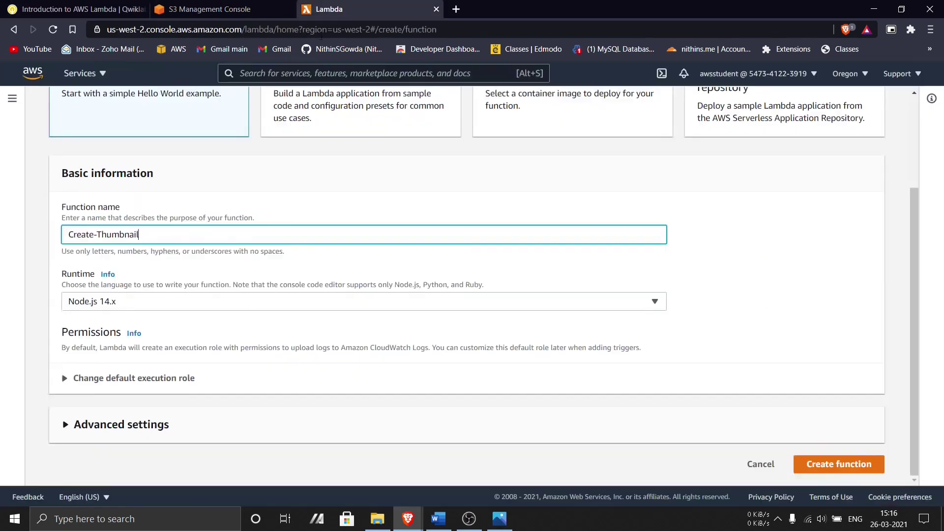
- Choose Python 3.7 as the runtime and expand the execution role settings
{"action": "left_click", "coordinate": [143, 308]}
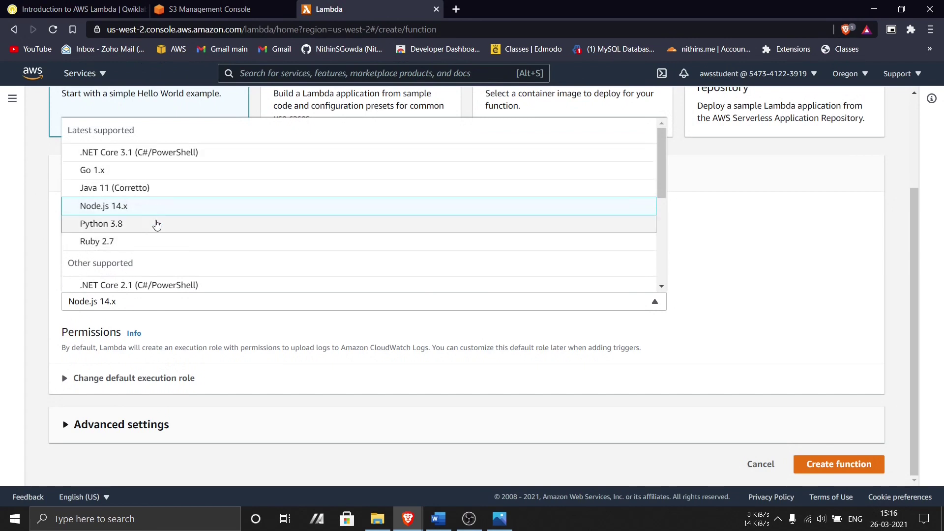
{"action": "scroll", "coordinate": [144, 230], "scroll_direction": "down", "scroll_amount": 4}
{"action": "scroll", "coordinate": [130, 202], "scroll_direction": "up", "scroll_amount": 1}
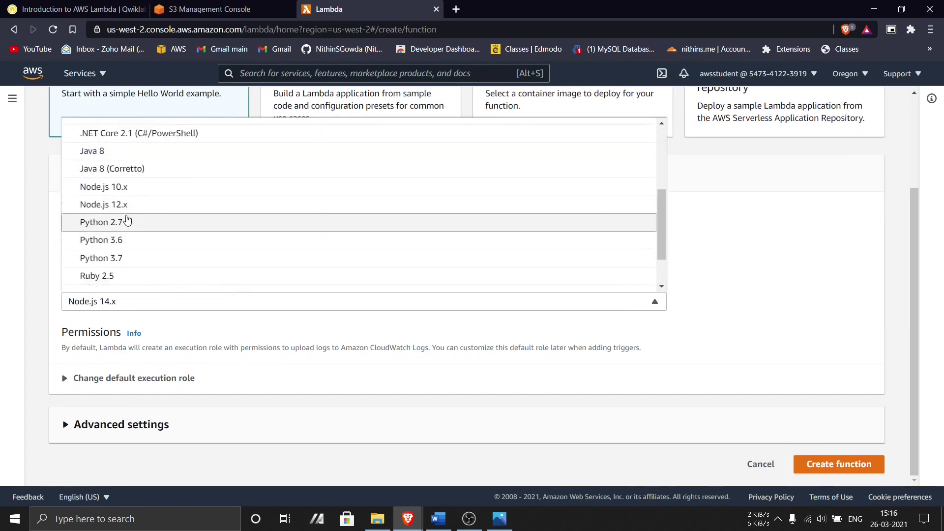
{"action": "left_click", "coordinate": [127, 270]}
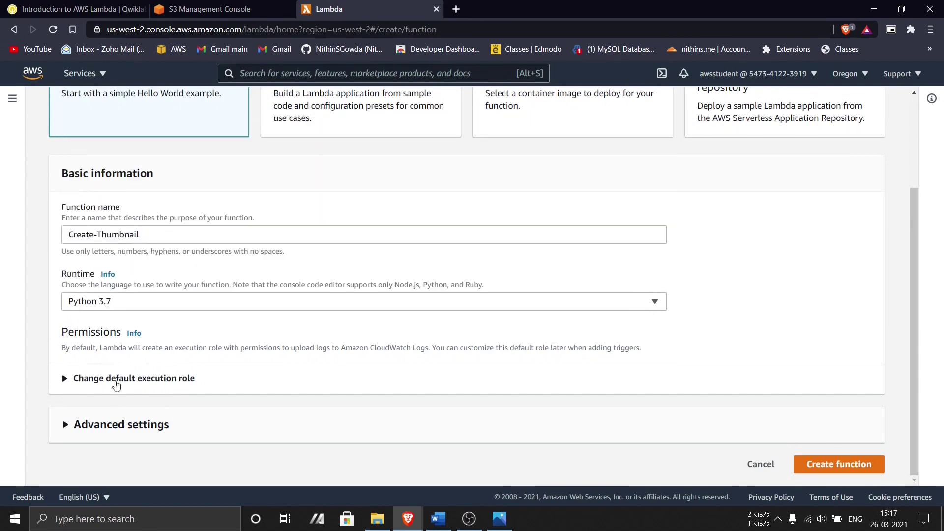
{"action": "left_click", "coordinate": [116, 379]}
{"action": "scroll", "coordinate": [147, 338], "scroll_direction": "down", "scroll_amount": 3}
{"action": "left_click", "coordinate": [74, 9]}
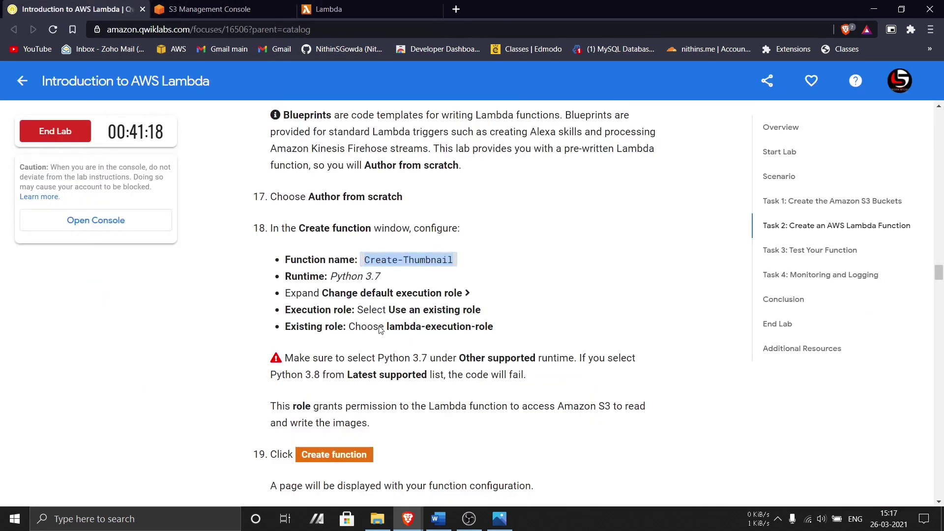
{"action": "left_click", "coordinate": [354, 9]}
- Use the existing lambda-execution-role and create the Create-Thumbnail function
{"action": "left_click", "coordinate": [108, 288]}
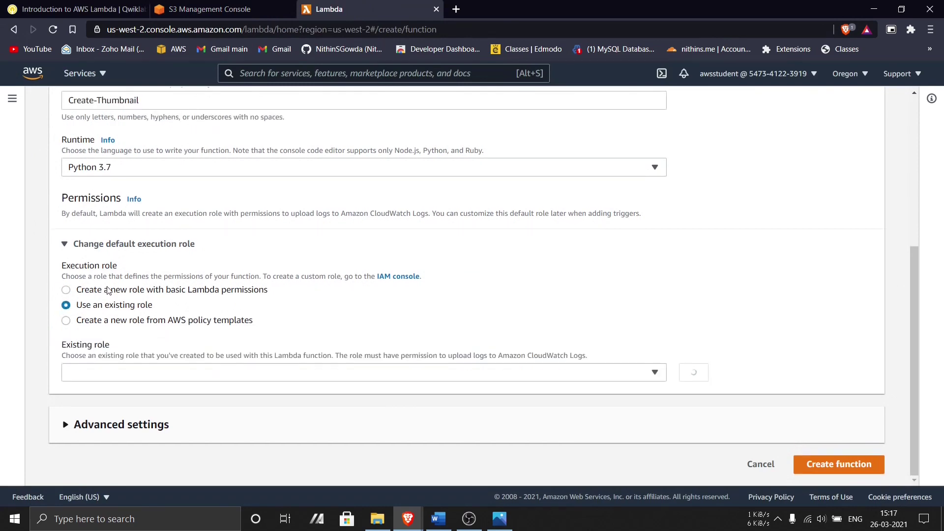
{"action": "left_click", "coordinate": [130, 375]}
{"action": "left_click", "coordinate": [124, 413]}
{"action": "scroll", "coordinate": [201, 371], "scroll_direction": "down", "scroll_amount": 1}
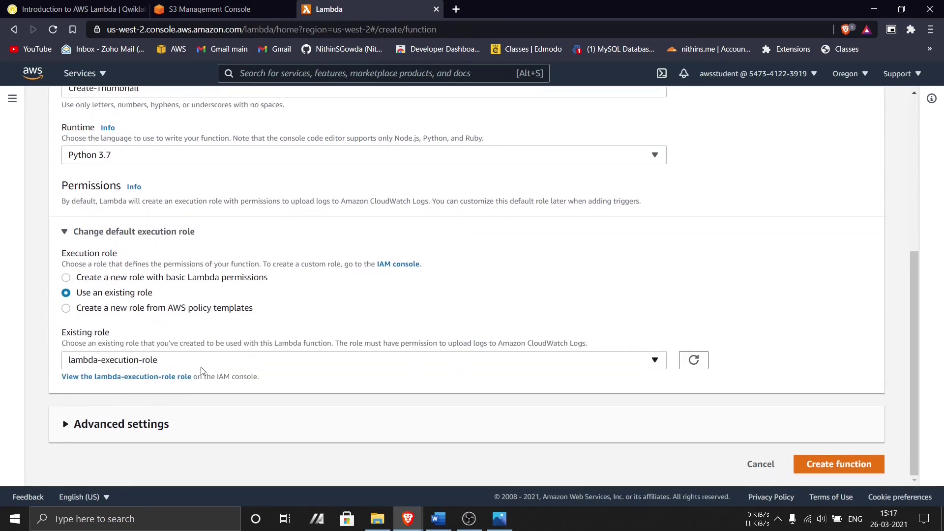
{"action": "left_click", "coordinate": [79, 8]}
{"action": "scroll", "coordinate": [347, 298], "scroll_direction": "down", "scroll_amount": 4}
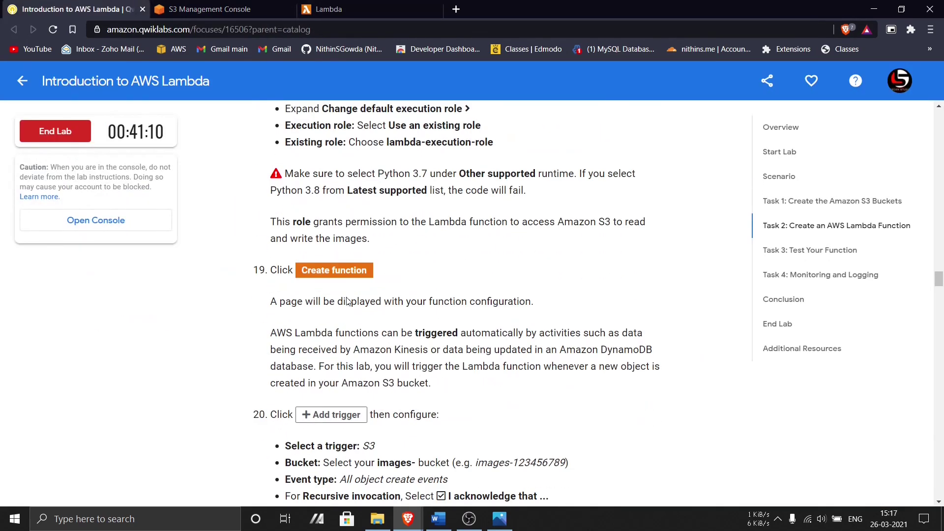
{"action": "scroll", "coordinate": [347, 299], "scroll_direction": "down", "scroll_amount": 4}
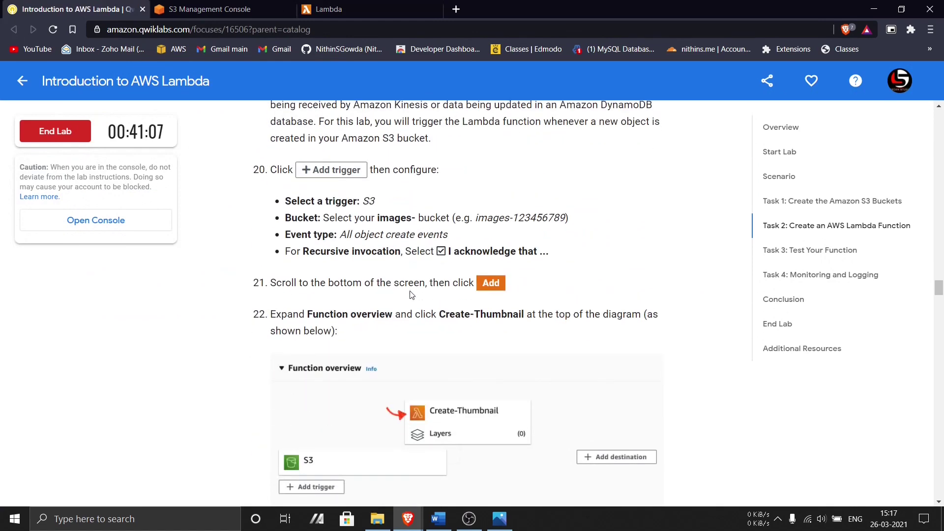
{"action": "scroll", "coordinate": [411, 294], "scroll_direction": "up", "scroll_amount": 1}
{"action": "key", "text": "ctrl+shift+Tab"}
{"action": "scroll", "coordinate": [216, 295], "scroll_direction": "up", "scroll_amount": 4}
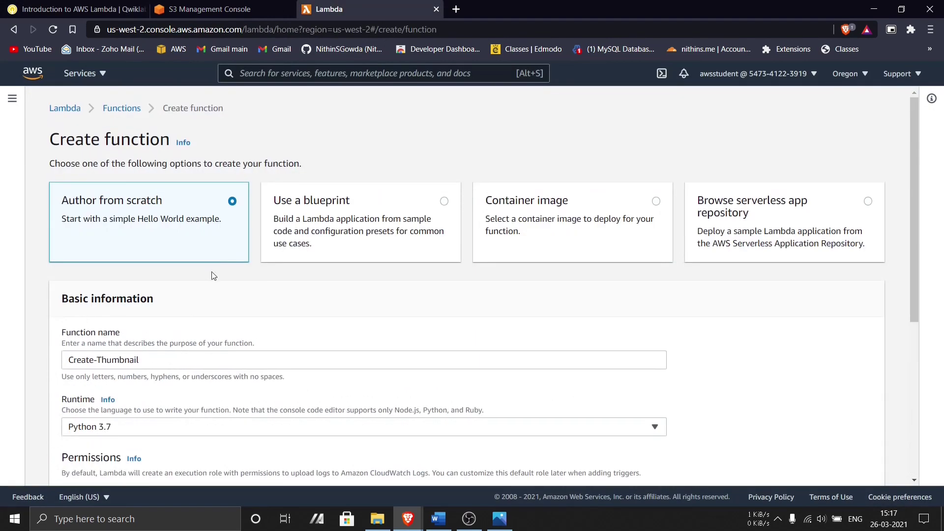
{"action": "scroll", "coordinate": [189, 258], "scroll_direction": "down", "scroll_amount": 3}
{"action": "scroll", "coordinate": [189, 258], "scroll_direction": "down", "scroll_amount": 3}
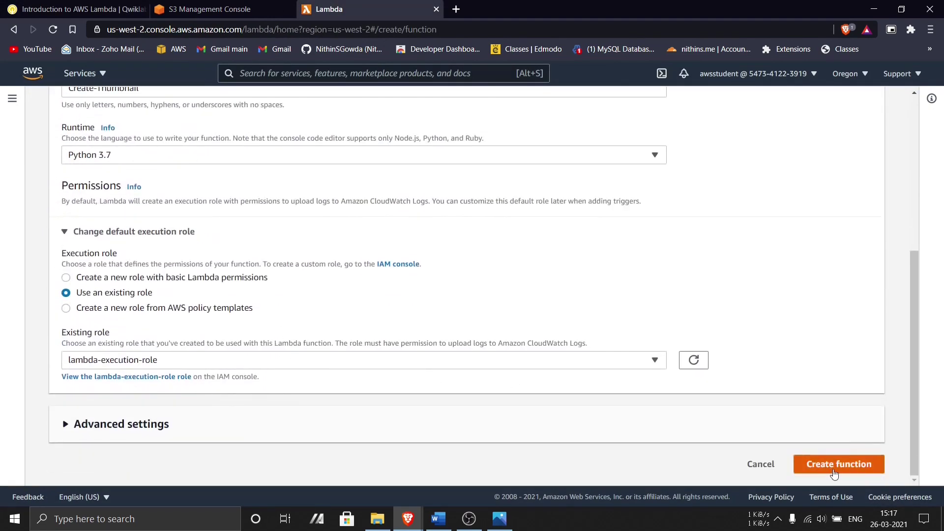
{"action": "left_click", "coordinate": [835, 471]}
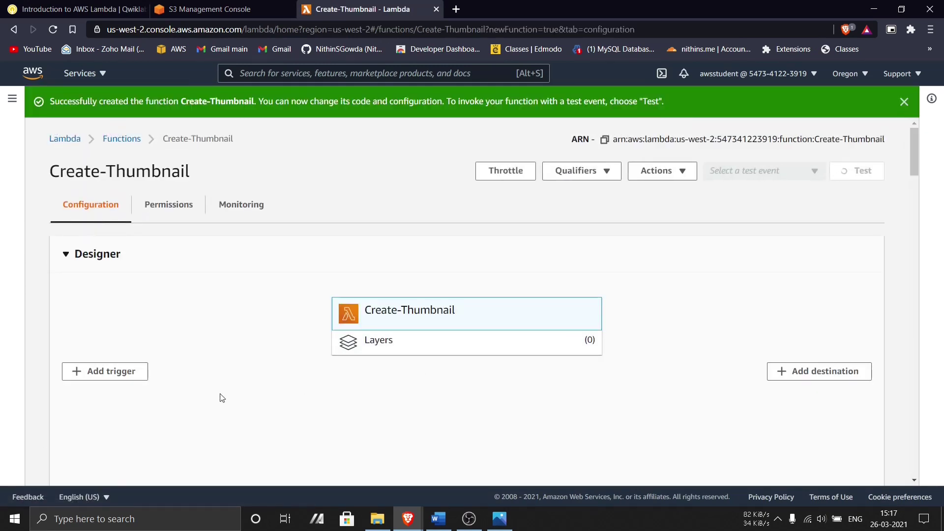
- Add a trigger with S3 as the source and the images bucket as event source
{"action": "scroll", "coordinate": [131, 236], "scroll_direction": "down", "scroll_amount": 4}
{"action": "scroll", "coordinate": [127, 361], "scroll_direction": "up", "scroll_amount": 4}
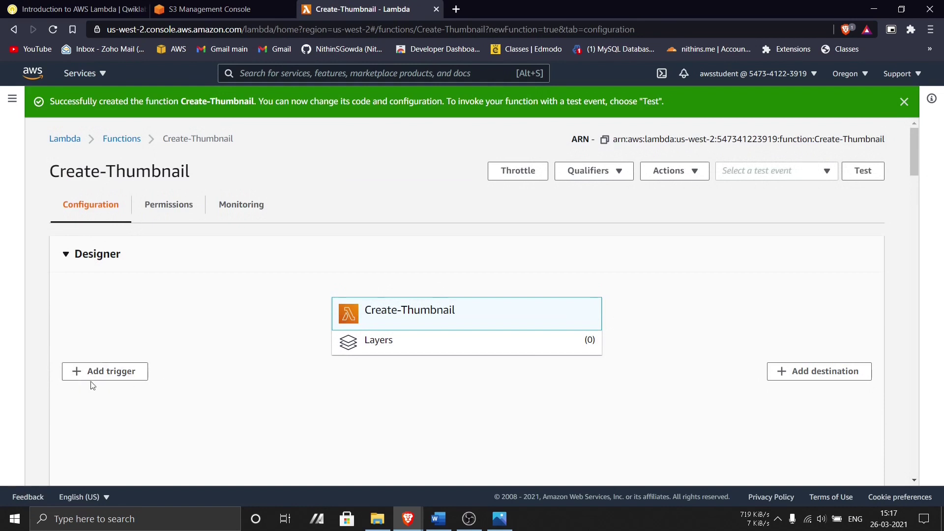
{"action": "left_click", "coordinate": [106, 373]}
{"action": "left_click", "coordinate": [193, 222]}
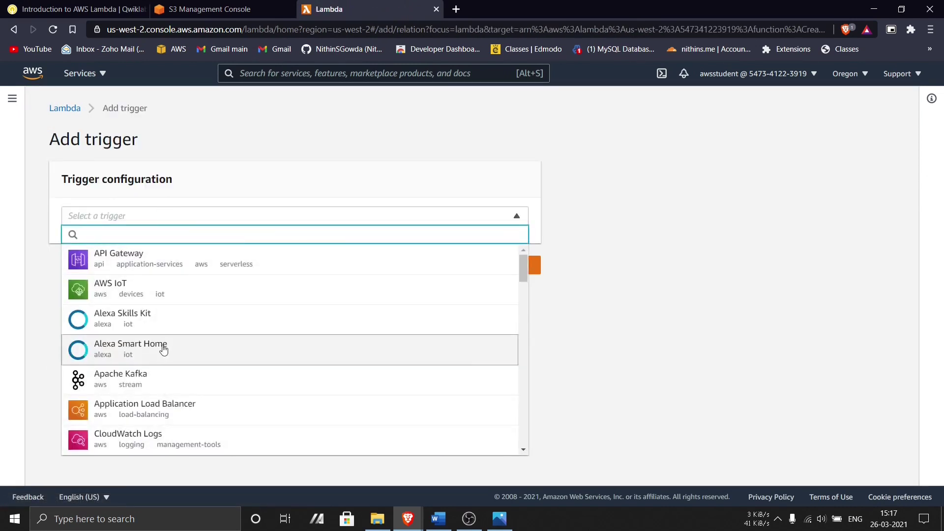
{"action": "scroll", "coordinate": [162, 378], "scroll_direction": "down", "scroll_amount": 5}
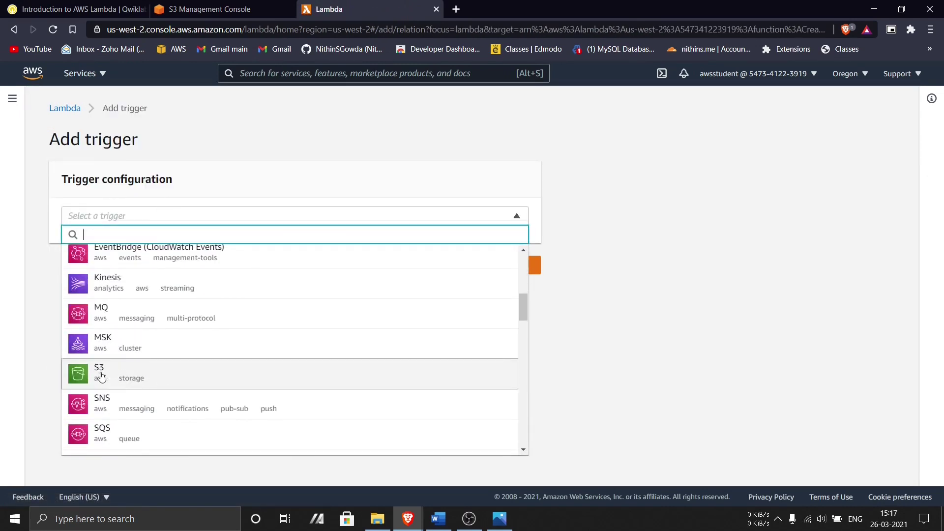
{"action": "left_click", "coordinate": [101, 377]}
{"action": "left_click", "coordinate": [399, 284]}
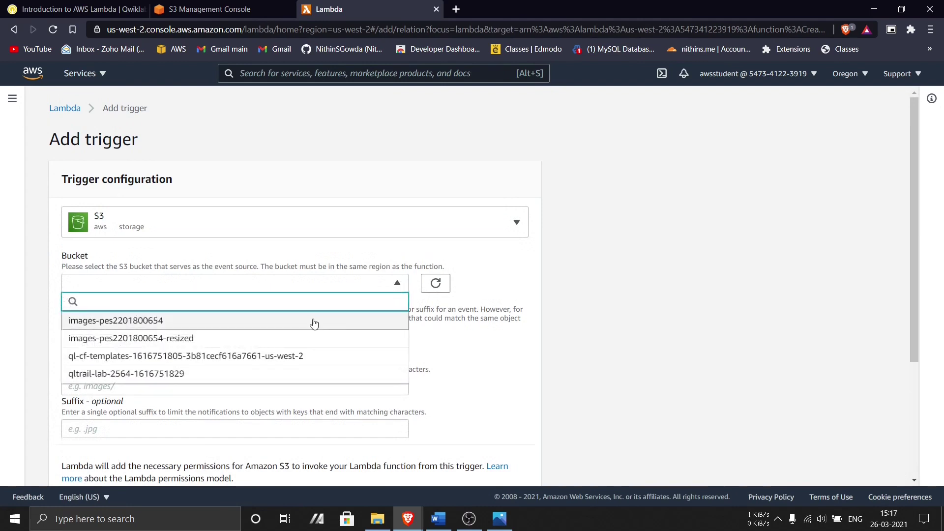
{"action": "left_click", "coordinate": [267, 322]}
{"action": "scroll", "coordinate": [335, 321], "scroll_direction": "down", "scroll_amount": 1}
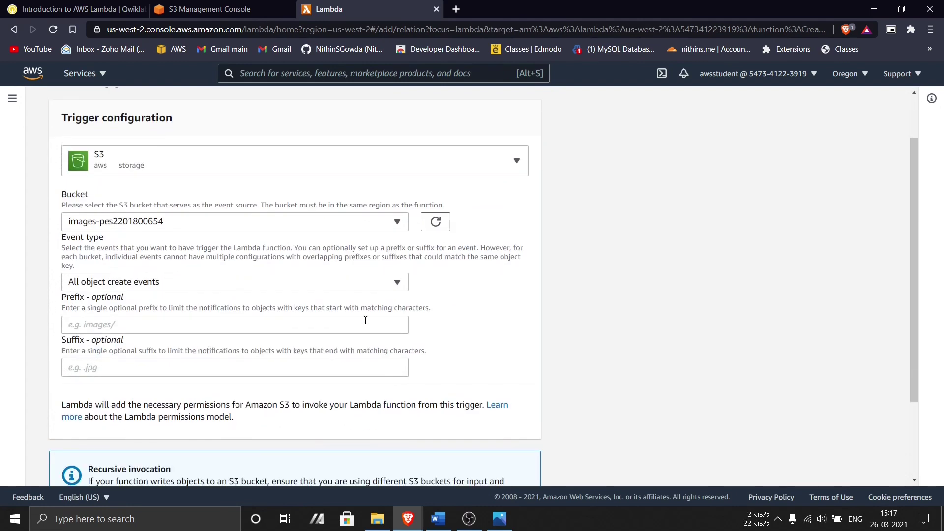
{"action": "scroll", "coordinate": [366, 320], "scroll_direction": "up", "scroll_amount": 3}
{"action": "key", "text": "ctrl+Tab"}
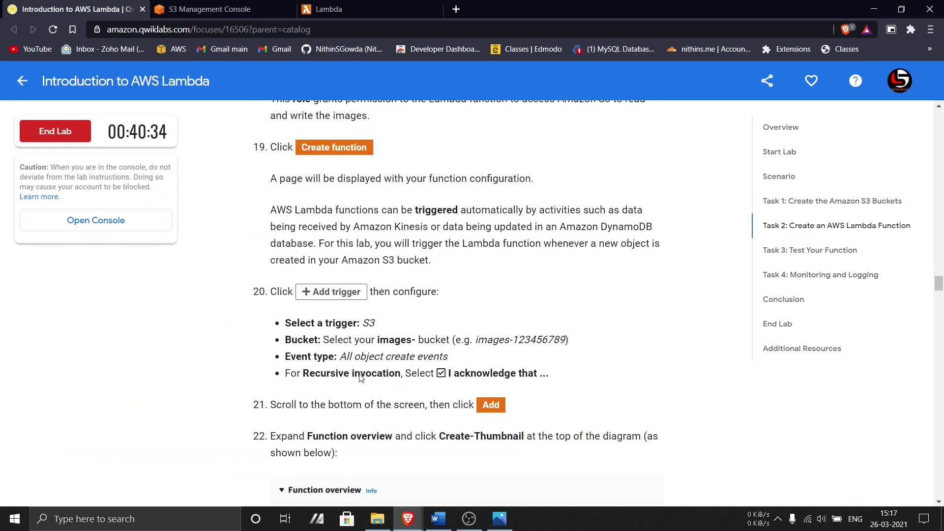
{"action": "key", "text": "ctrl+Tab"}
{"action": "key", "text": "ctrl+Tab"}
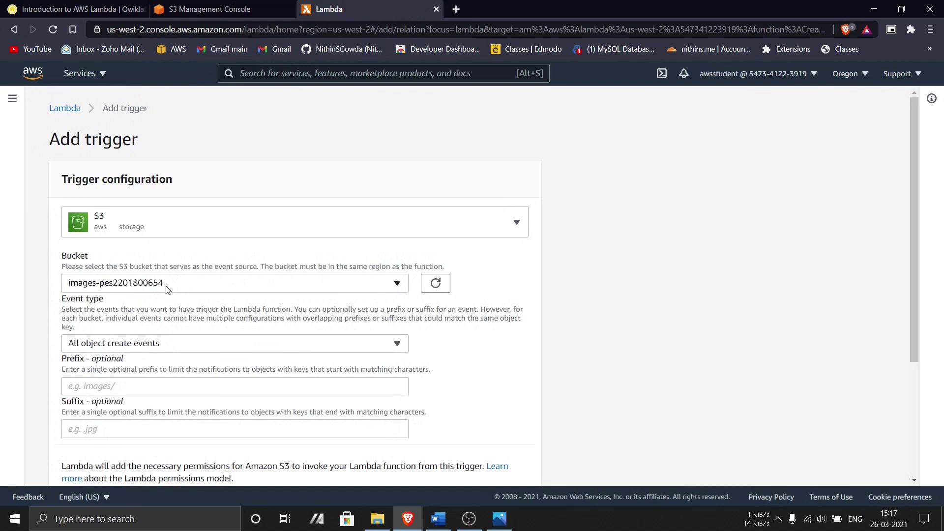
- Reselect the images bucket, acknowledge the recursive invocation warning, and add the S3 trigger
{"action": "left_click", "coordinate": [115, 290]}
{"action": "left_click", "coordinate": [119, 328]}
{"action": "scroll", "coordinate": [96, 235], "scroll_direction": "down", "scroll_amount": 3}
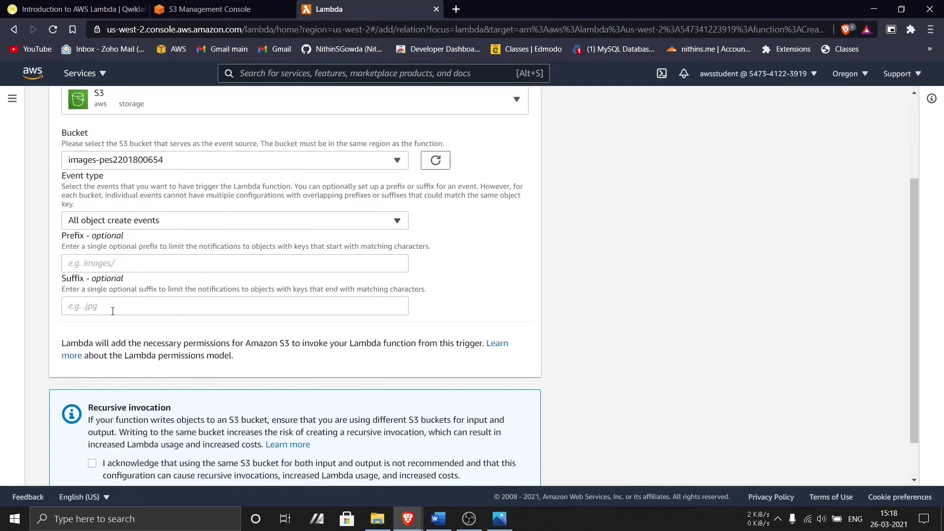
{"action": "scroll", "coordinate": [113, 311], "scroll_direction": "down", "scroll_amount": 1}
{"action": "left_click", "coordinate": [93, 416]}
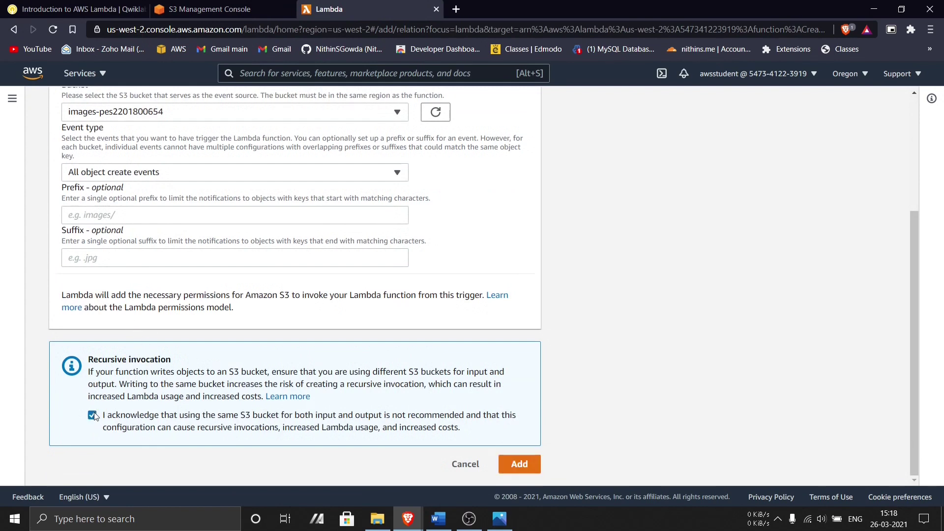
{"action": "left_click", "coordinate": [519, 466]}
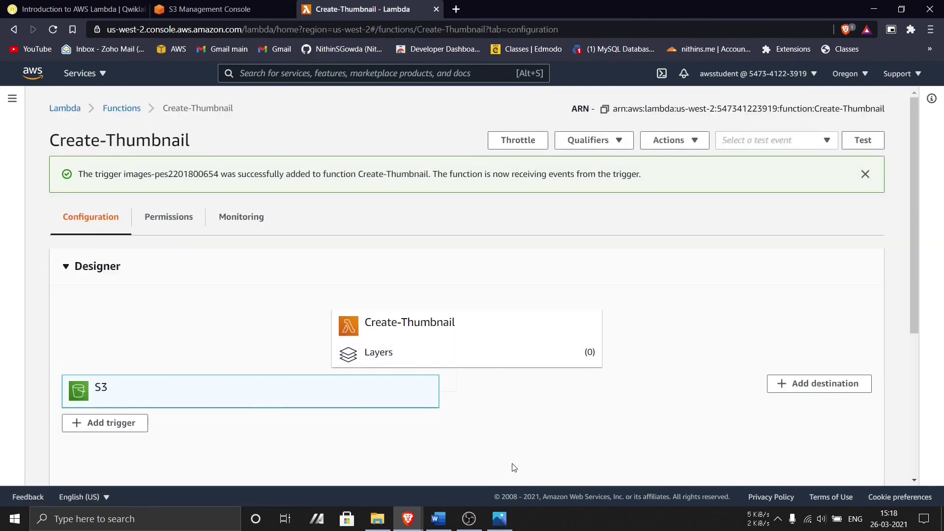
- Check the function page against the reference screenshot and review the next lab instructions
{"action": "left_click", "coordinate": [494, 522]}
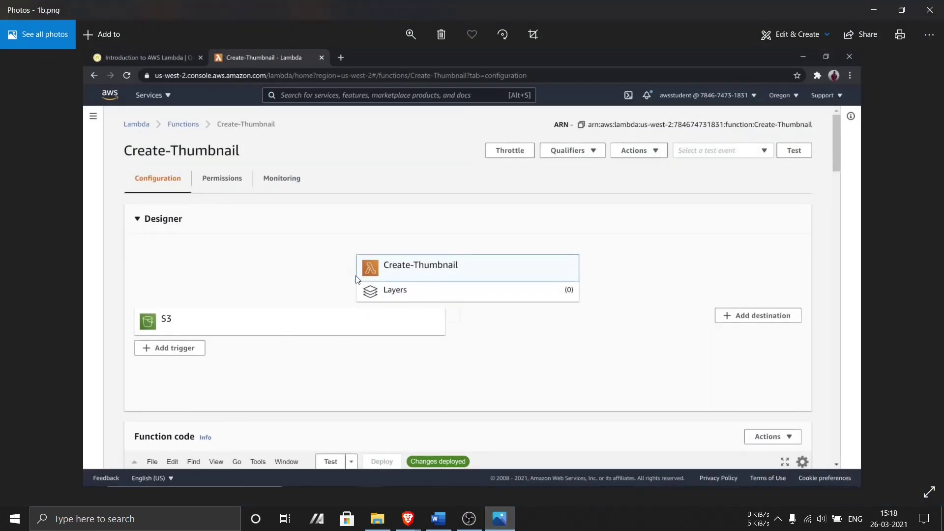
{"action": "left_click", "coordinate": [496, 518]}
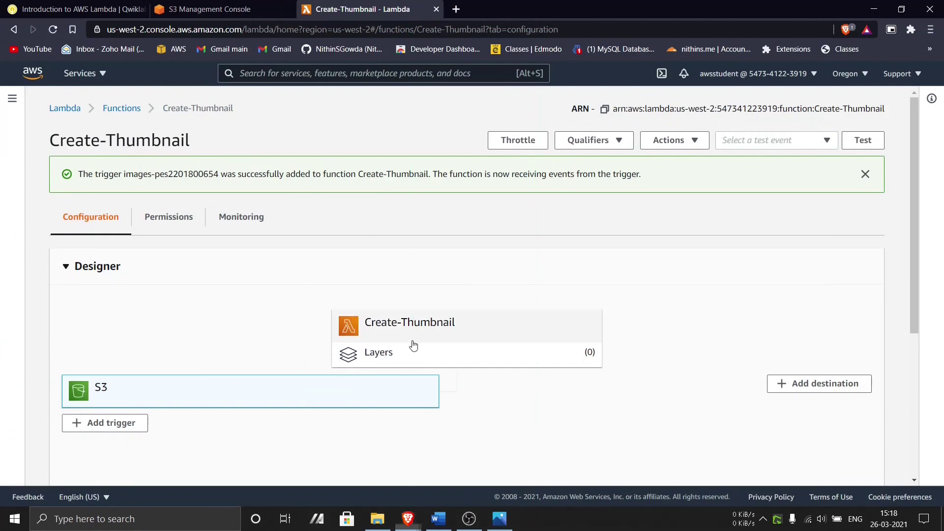
{"action": "key", "text": "super+Print"}
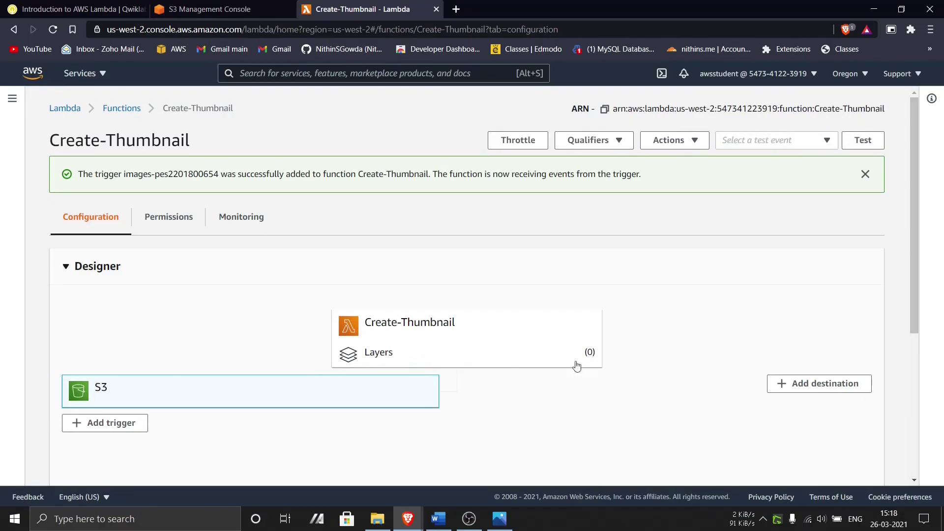
{"action": "scroll", "coordinate": [511, 375], "scroll_direction": "down", "scroll_amount": 4}
{"action": "scroll", "coordinate": [499, 373], "scroll_direction": "up", "scroll_amount": 4}
{"action": "left_click", "coordinate": [71, 6]}
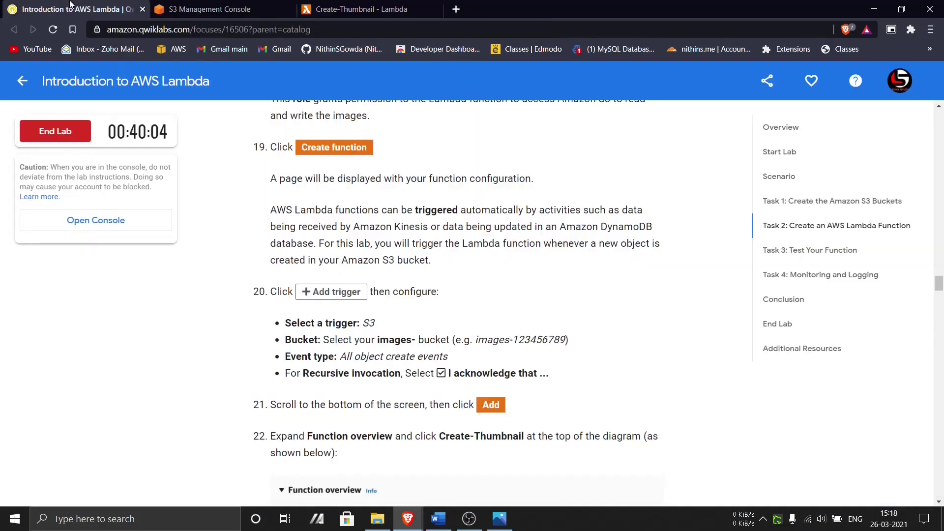
{"action": "scroll", "coordinate": [431, 415], "scroll_direction": "down", "scroll_amount": 12}
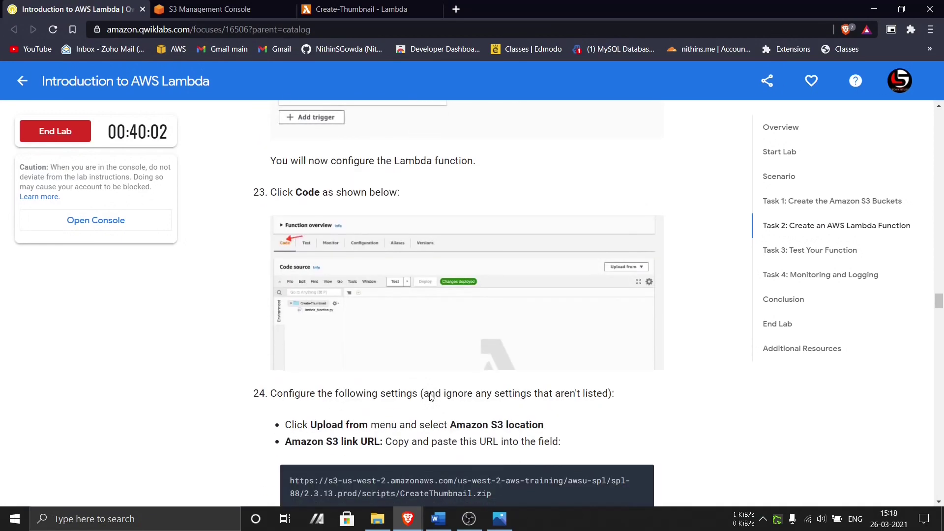
{"action": "scroll", "coordinate": [353, 48], "scroll_direction": "up", "scroll_amount": 2}
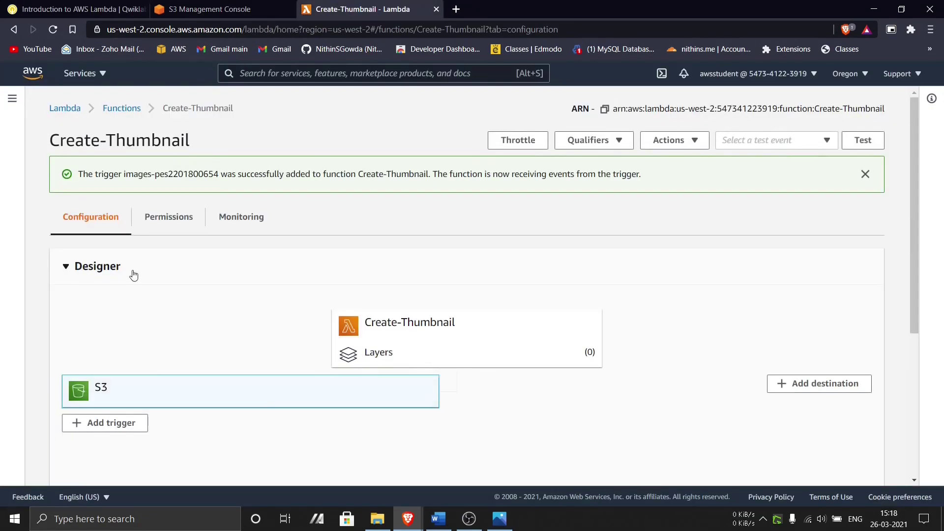
{"action": "scroll", "coordinate": [133, 275], "scroll_direction": "down", "scroll_amount": 5}
{"action": "scroll", "coordinate": [148, 292], "scroll_direction": "up", "scroll_amount": 5}
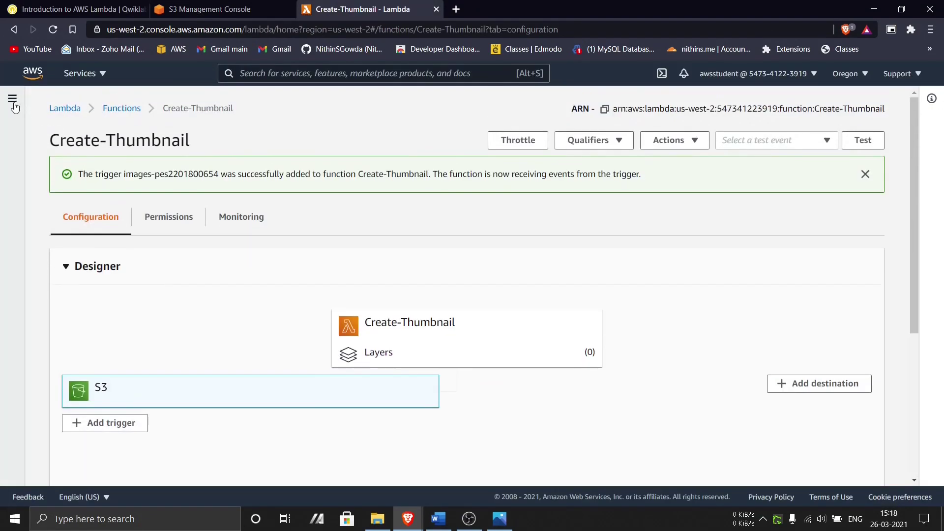
- Select the Create-Thumbnail box in the Designer to show its lambda_function.py code
{"action": "left_click", "coordinate": [14, 107]}
{"action": "left_click", "coordinate": [70, 5]}
{"action": "scroll", "coordinate": [353, 323], "scroll_direction": "up", "scroll_amount": 3}
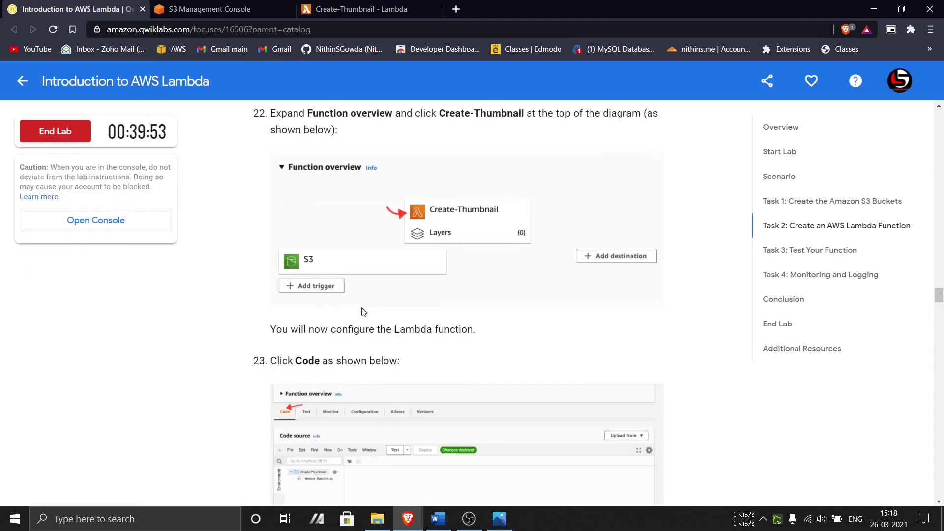
{"action": "left_click", "coordinate": [355, 6]}
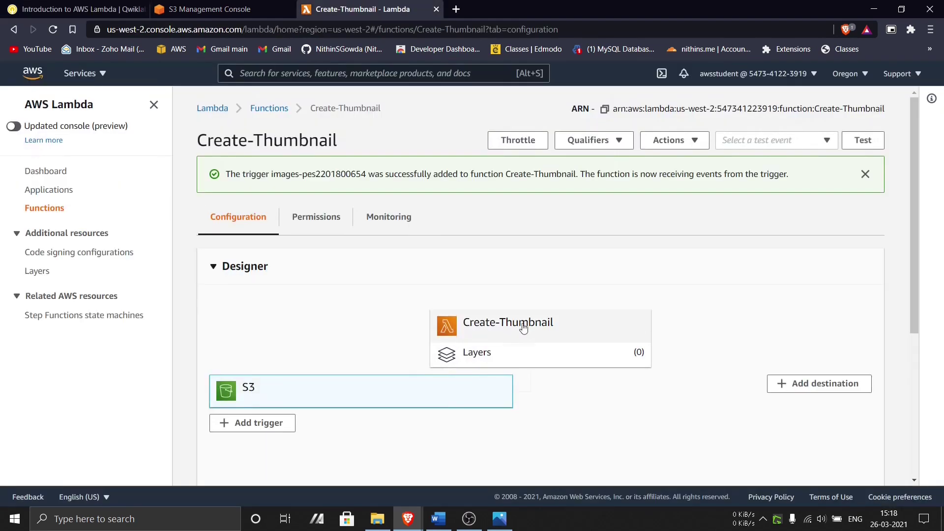
{"action": "left_click", "coordinate": [487, 327]}
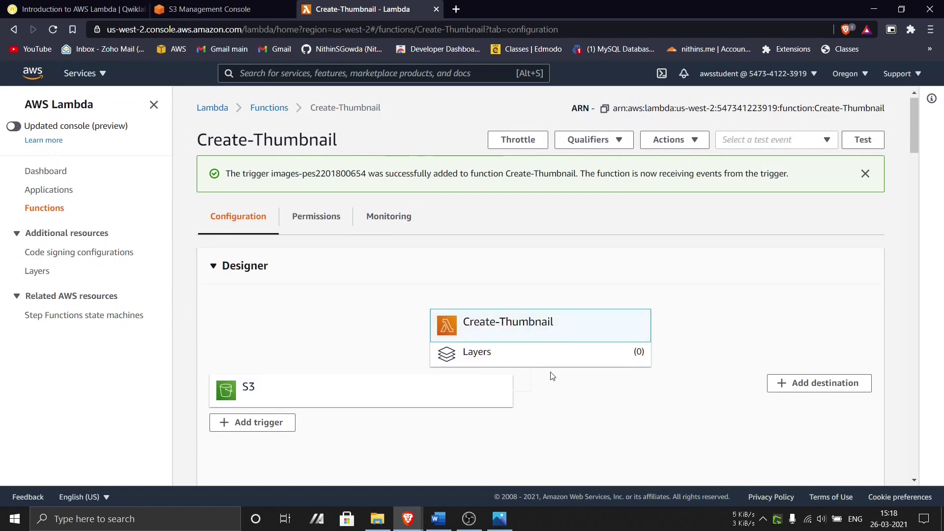
{"action": "scroll", "coordinate": [546, 378], "scroll_direction": "down", "scroll_amount": 5}
{"action": "scroll", "coordinate": [471, 383], "scroll_direction": "down", "scroll_amount": 3}
- Replace the function code with the CreateThumbnail.zip package via its Amazon S3 link URL
{"action": "left_click", "coordinate": [154, 105]}
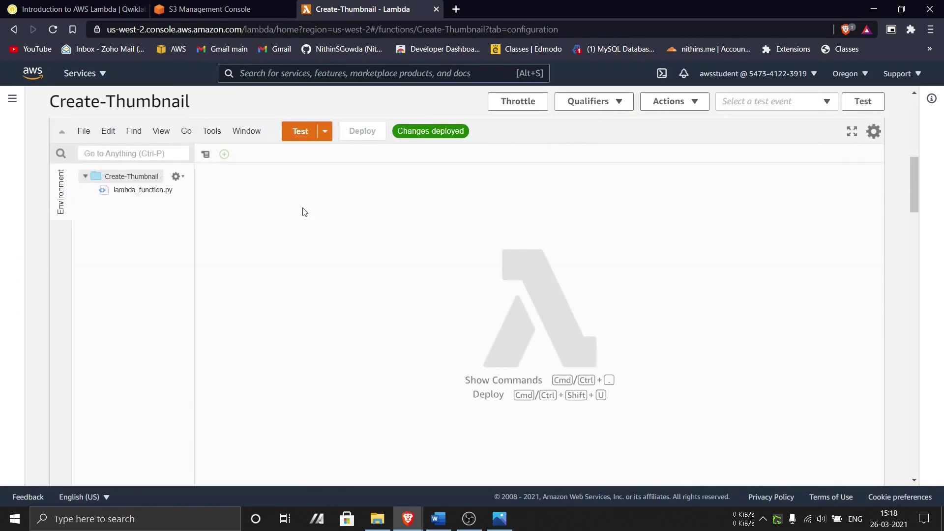
{"action": "scroll", "coordinate": [238, 264], "scroll_direction": "up", "scroll_amount": 1}
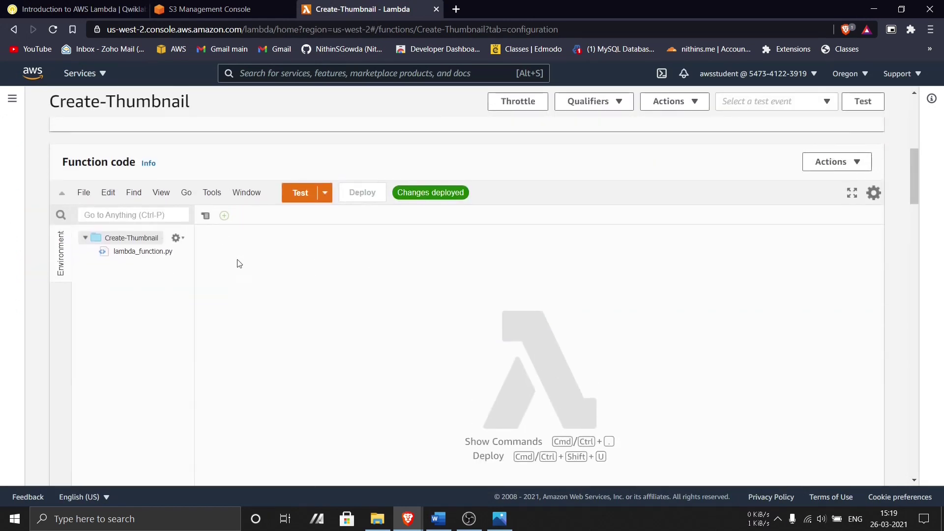
{"action": "left_click", "coordinate": [842, 173]}
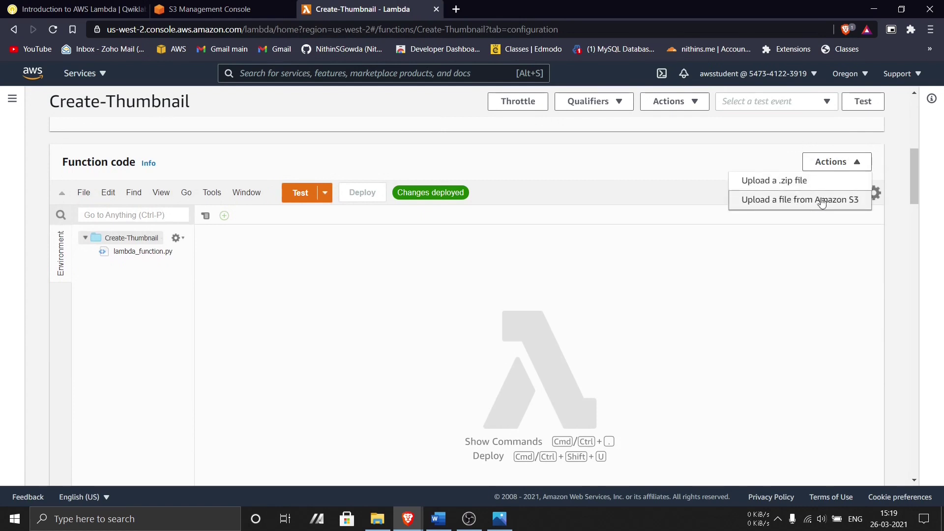
{"action": "left_click", "coordinate": [821, 202]}
{"action": "left_click", "coordinate": [325, 240]}
{"action": "type", "text": "https://s3-us-west-2.amazonaws.com/us-west-2-aws-training/awsu-spl/spl-88/2.3.13.prod/scripts/CreateThumbnail.zip"}
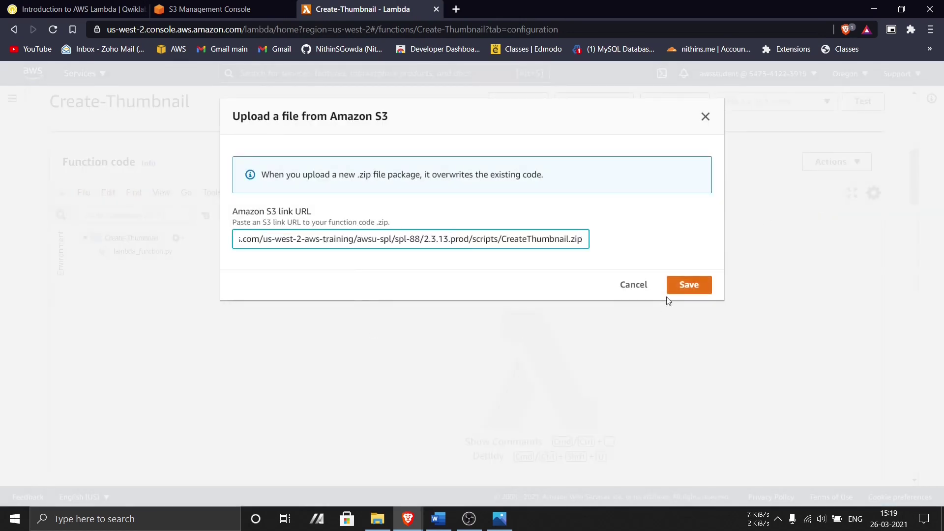
{"action": "left_click", "coordinate": [689, 287]}
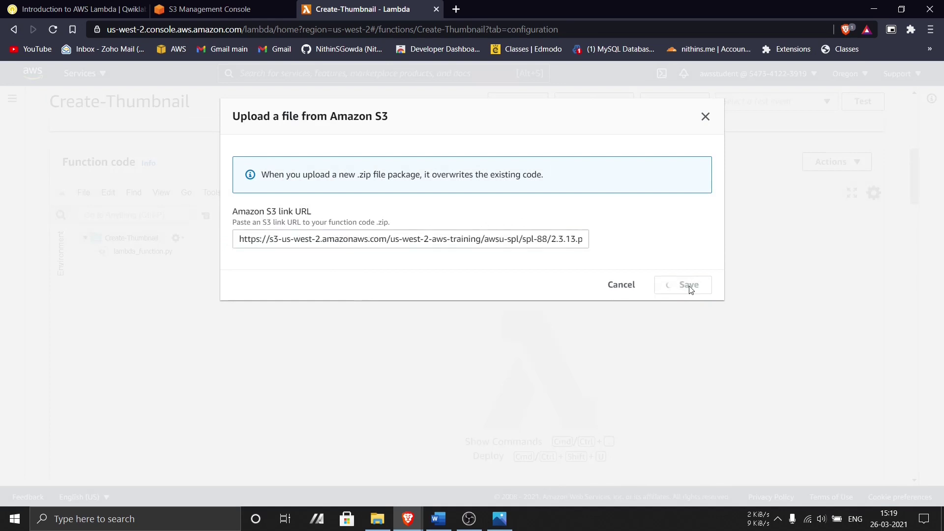
{"action": "scroll", "coordinate": [433, 327], "scroll_direction": "down", "scroll_amount": 5}
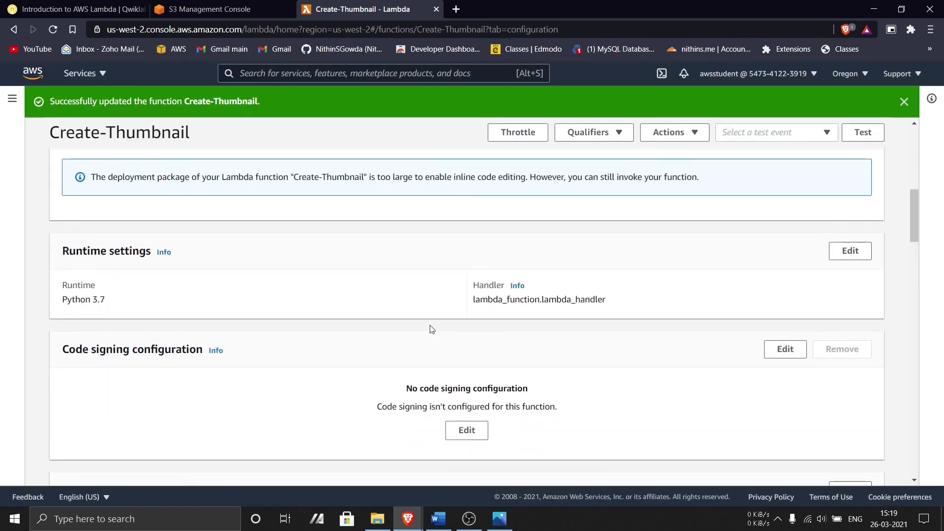
{"action": "scroll", "coordinate": [426, 328], "scroll_direction": "up", "scroll_amount": 8}
{"action": "scroll", "coordinate": [489, 335], "scroll_direction": "up", "scroll_amount": 5}
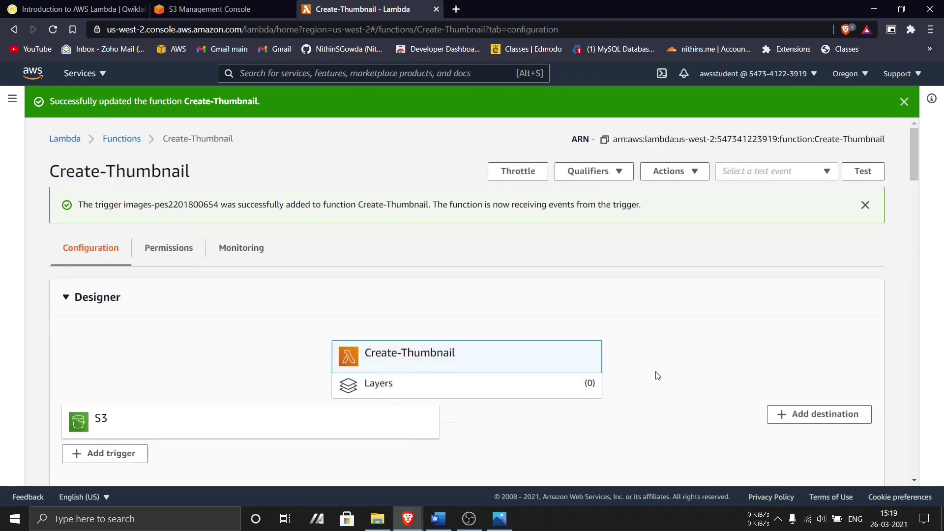
{"action": "left_click", "coordinate": [81, 9]}
- Select the CreateThumbnail.handler text in the lab instructions
{"action": "scroll", "coordinate": [393, 428], "scroll_direction": "down", "scroll_amount": 10}
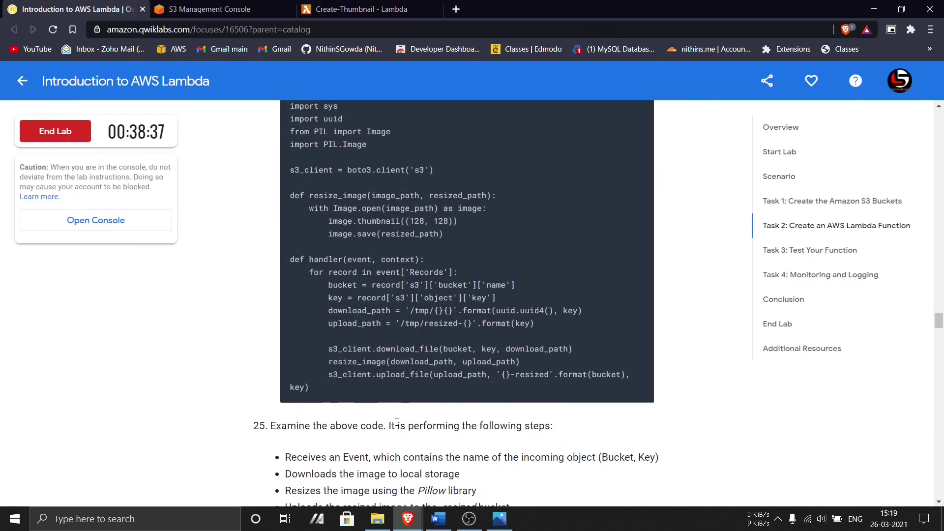
{"action": "scroll", "coordinate": [398, 423], "scroll_direction": "down", "scroll_amount": 5}
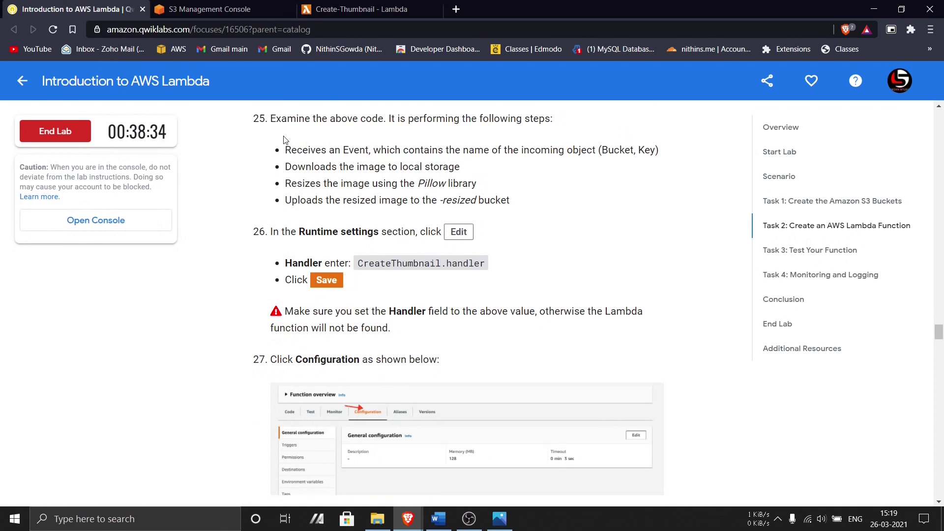
{"action": "left_click_drag", "start_coordinate": [358, 263], "coordinate": [496, 269]}
{"action": "key", "text": "ctrl+c"}
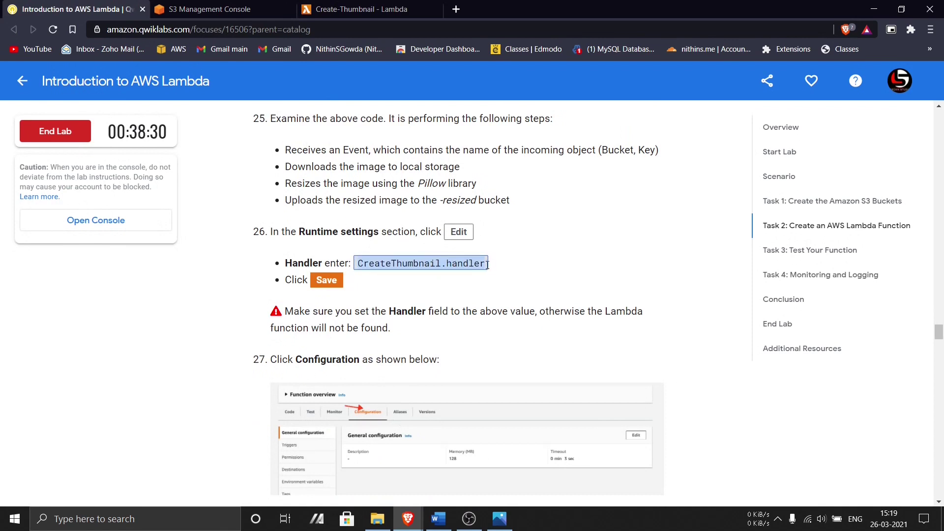
{"action": "left_click", "coordinate": [339, 6]}
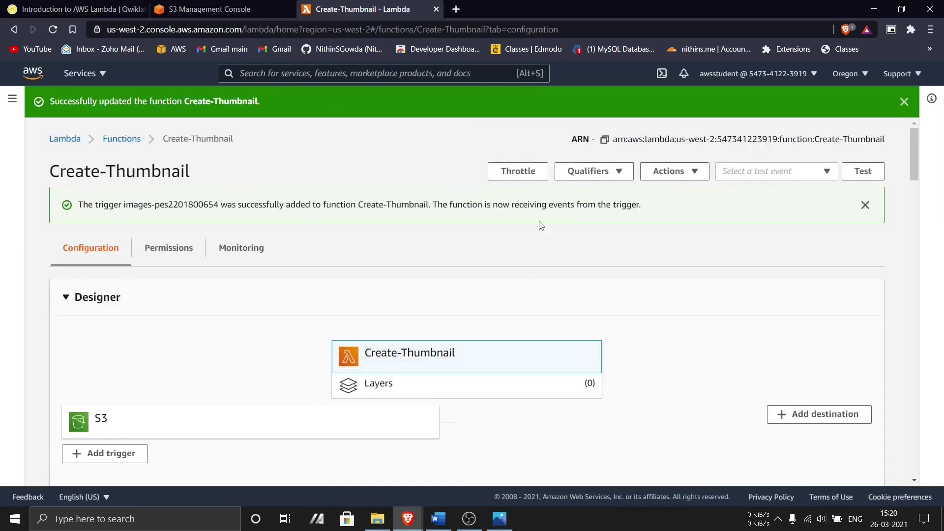
- Replace the runtime settings handler with CreateThumbnail.handler and save
{"action": "scroll", "coordinate": [531, 302], "scroll_direction": "down", "scroll_amount": 6}
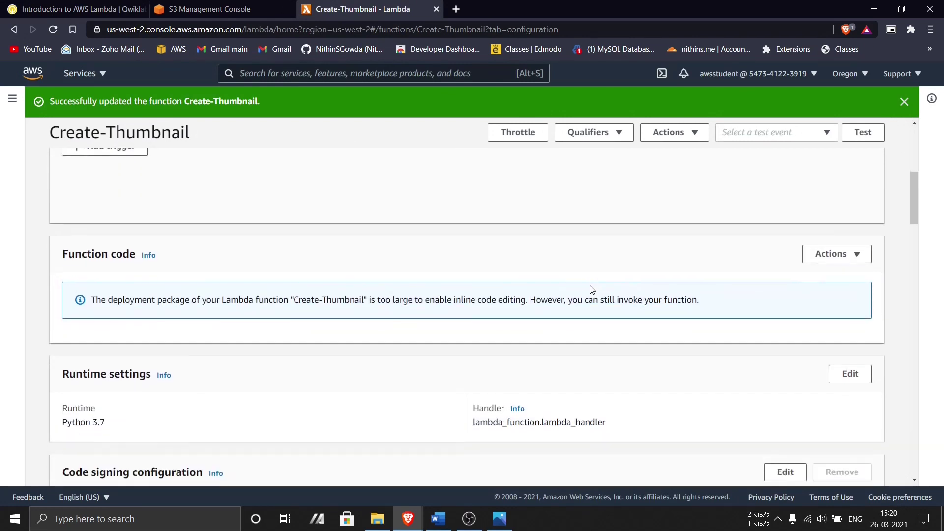
{"action": "scroll", "coordinate": [764, 277], "scroll_direction": "down", "scroll_amount": 3}
{"action": "left_click_drag", "start_coordinate": [63, 251], "coordinate": [150, 252]}
{"action": "left_click", "coordinate": [167, 266]}
{"action": "left_click", "coordinate": [849, 252]}
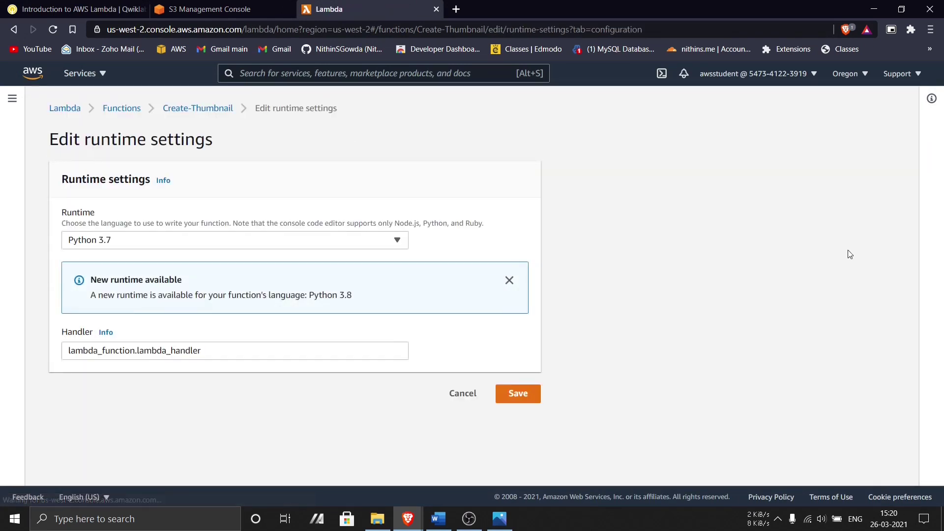
{"action": "left_click_drag", "start_coordinate": [226, 350], "coordinate": [17, 341]}
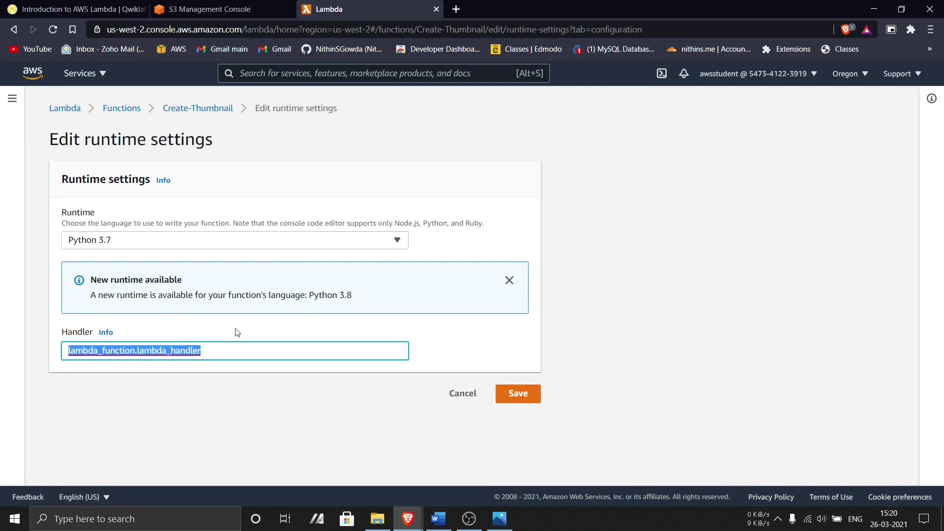
{"action": "key", "text": "ctrl+v"}
{"action": "left_click", "coordinate": [449, 354]}
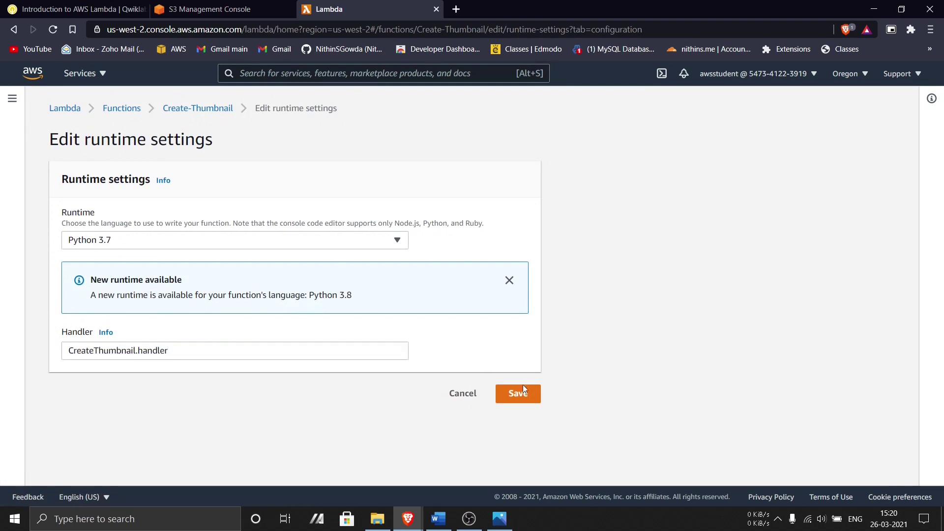
{"action": "left_click", "coordinate": [526, 403]}
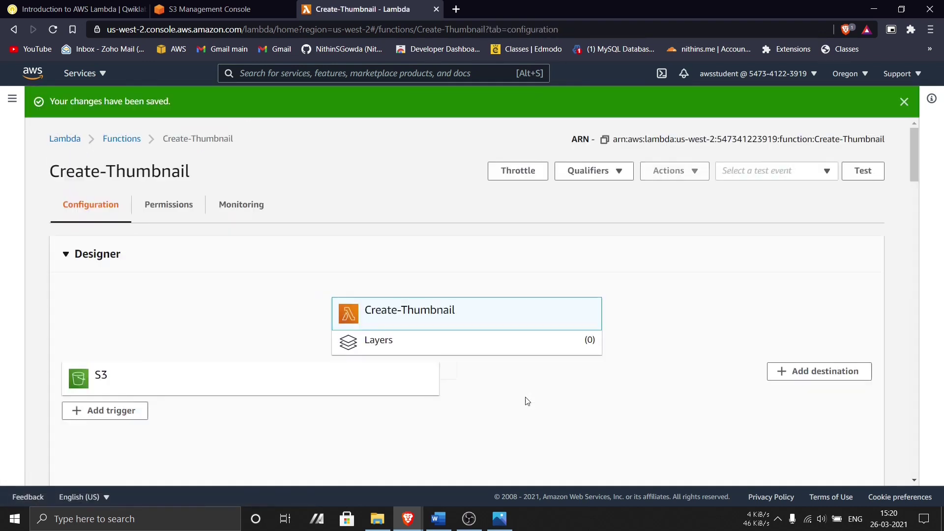
- Read the lab's general configuration step and select the thumbnail description text
{"action": "left_click", "coordinate": [137, 9]}
{"action": "scroll", "coordinate": [331, 320], "scroll_direction": "down", "scroll_amount": 4}
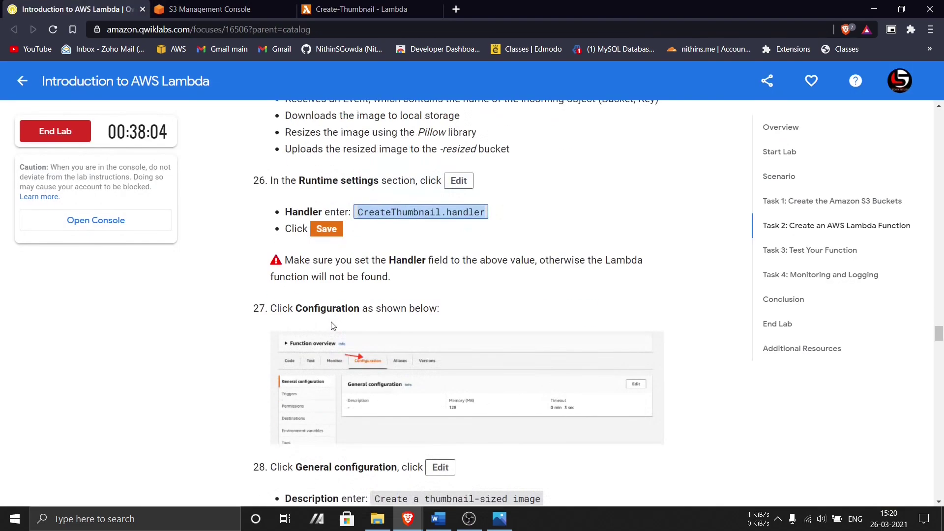
{"action": "scroll", "coordinate": [332, 325], "scroll_direction": "up", "scroll_amount": 1}
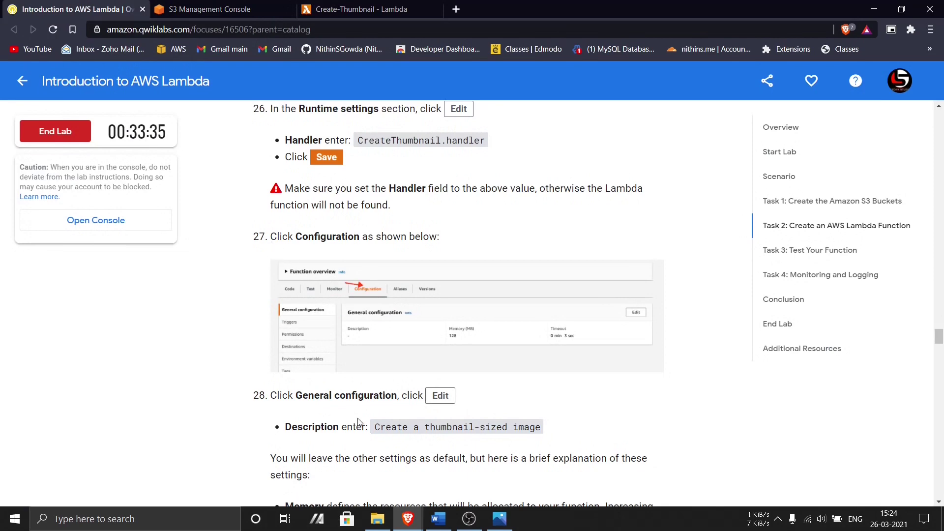
{"action": "scroll", "coordinate": [358, 422], "scroll_direction": "down", "scroll_amount": 2}
{"action": "scroll", "coordinate": [278, 302], "scroll_direction": "up", "scroll_amount": 3}
{"action": "scroll", "coordinate": [383, 301], "scroll_direction": "down", "scroll_amount": 4}
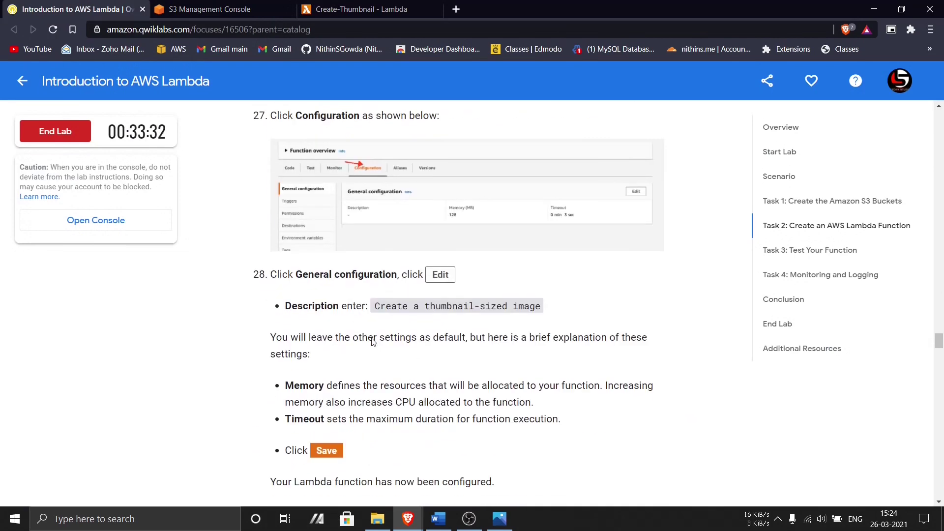
{"action": "left_click_drag", "start_coordinate": [373, 305], "coordinate": [544, 313]}
{"action": "key", "text": "ctrl+c"}
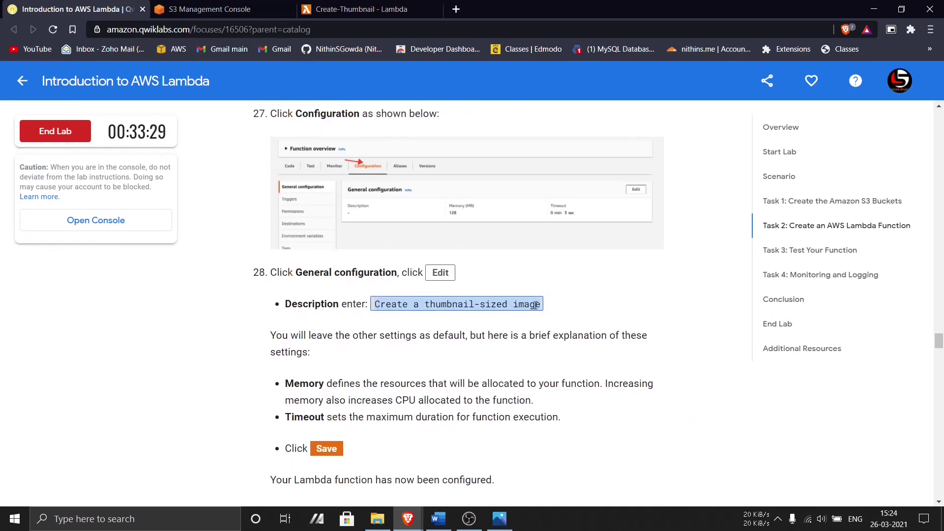
{"action": "left_click", "coordinate": [362, 9]}
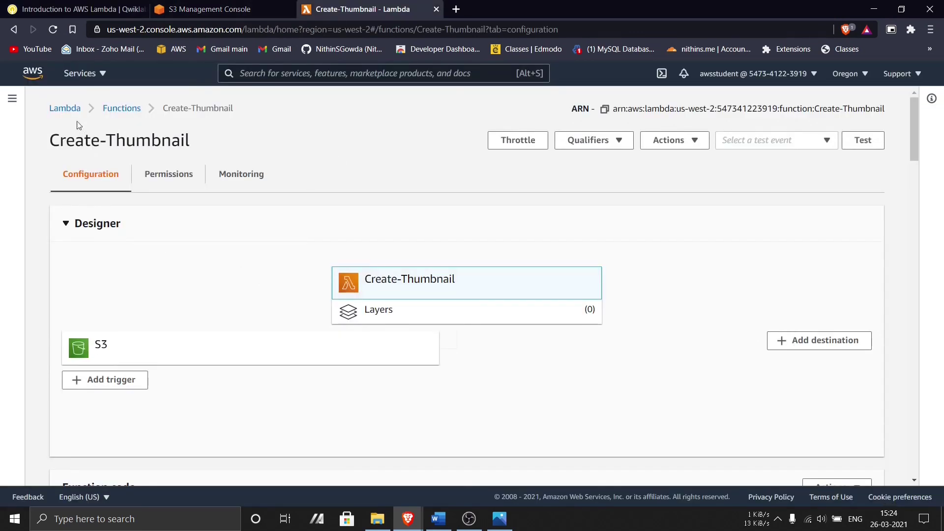
- Switch to the updated Lambda console and show the function's Configuration settings
{"action": "left_click", "coordinate": [12, 99]}
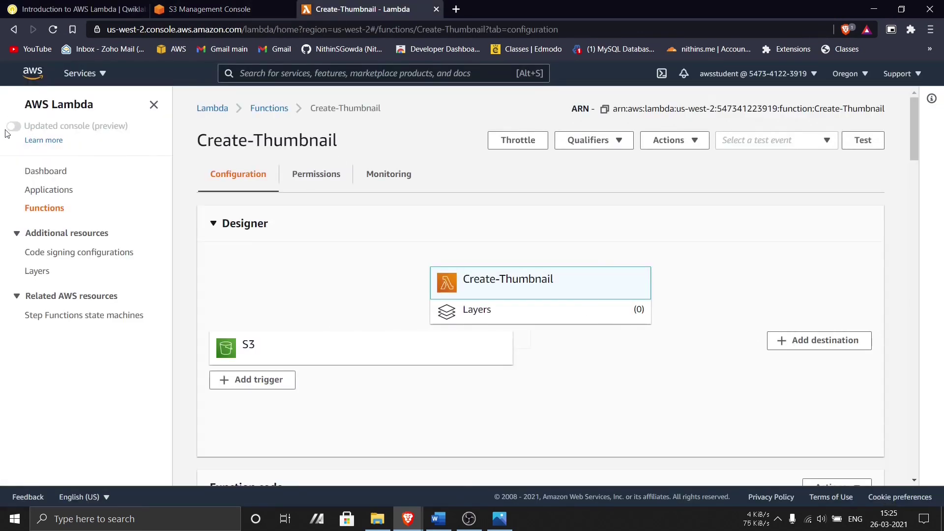
{"action": "left_click", "coordinate": [12, 126]}
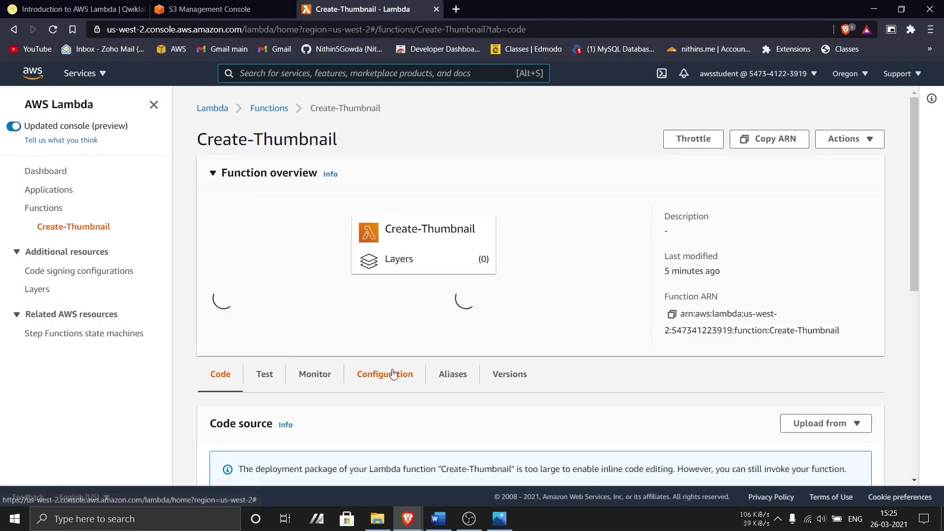
{"action": "left_click", "coordinate": [393, 375]}
{"action": "scroll", "coordinate": [393, 373], "scroll_direction": "down", "scroll_amount": 3}
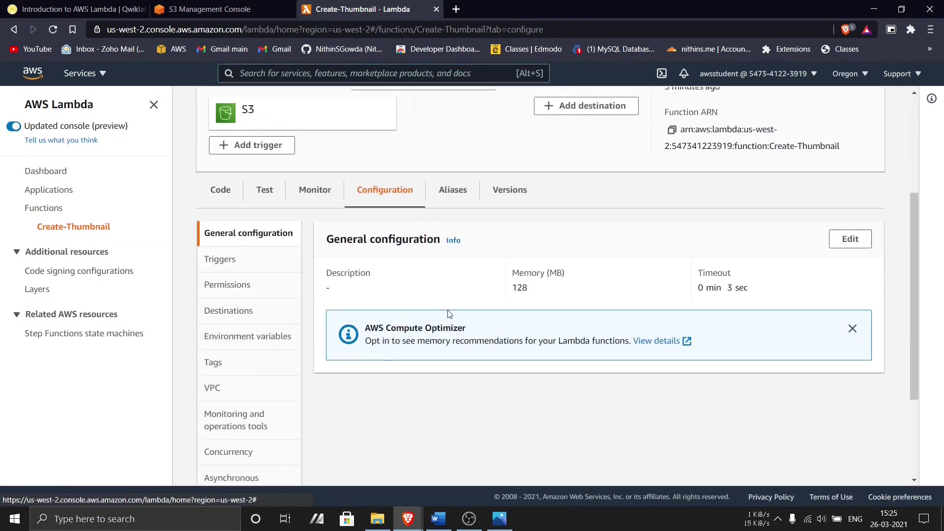
{"action": "scroll", "coordinate": [449, 314], "scroll_direction": "down", "scroll_amount": 1}
- Set the General configuration description to 'Create a thumbnail-sized image' and save
{"action": "left_click", "coordinate": [850, 177]}
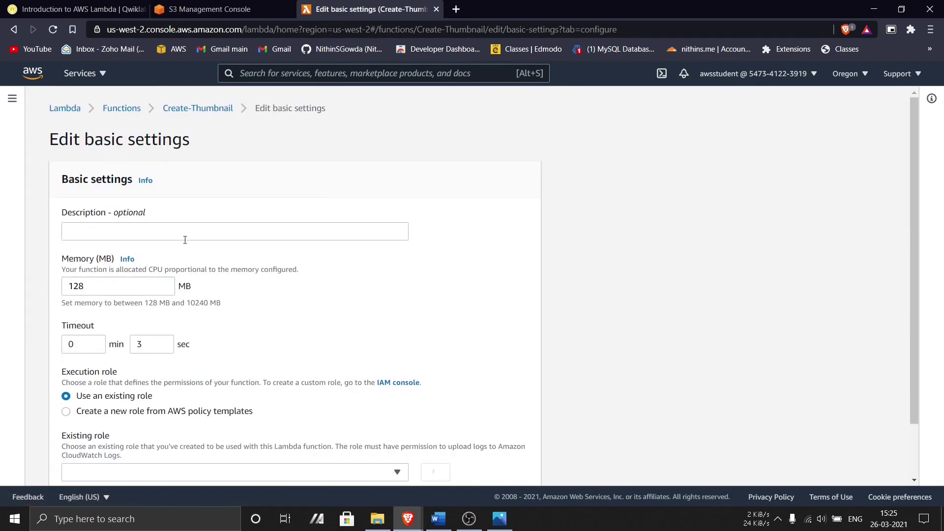
{"action": "left_click", "coordinate": [232, 224]}
{"action": "key", "text": "ctrl+v"}
{"action": "scroll", "coordinate": [282, 274], "scroll_direction": "down", "scroll_amount": 1}
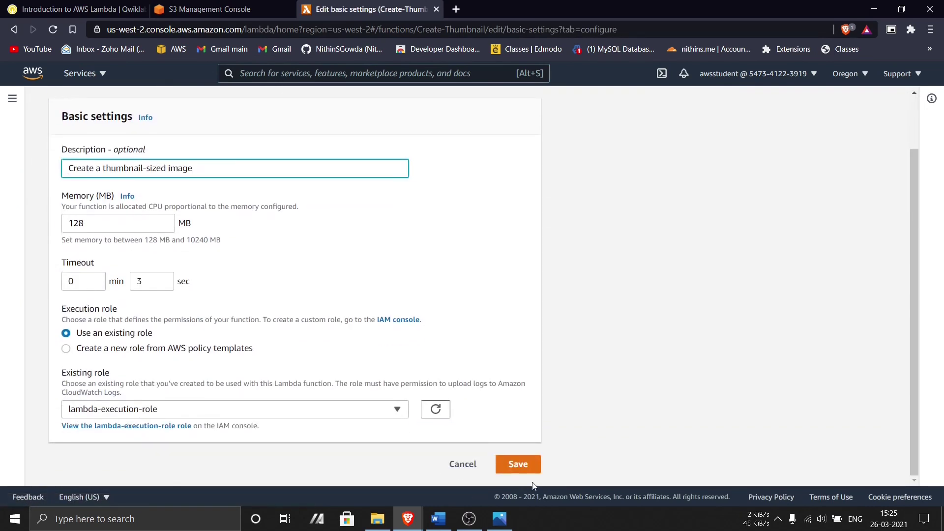
{"action": "left_click", "coordinate": [524, 471]}
{"action": "scroll", "coordinate": [355, 382], "scroll_direction": "down", "scroll_amount": 4}
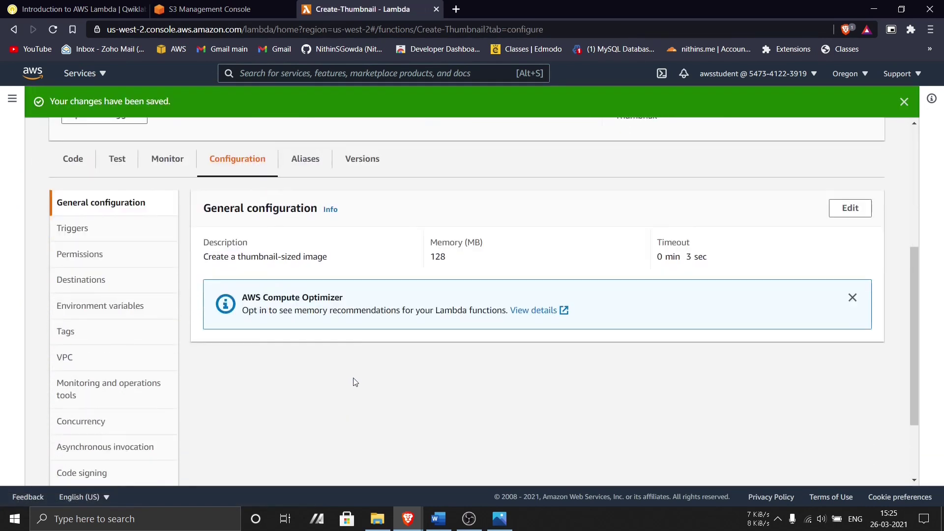
- Review the Task 3 testing steps in the lab instructions
{"action": "left_click", "coordinate": [74, 9]}
{"action": "scroll", "coordinate": [434, 391], "scroll_direction": "down", "scroll_amount": 7}
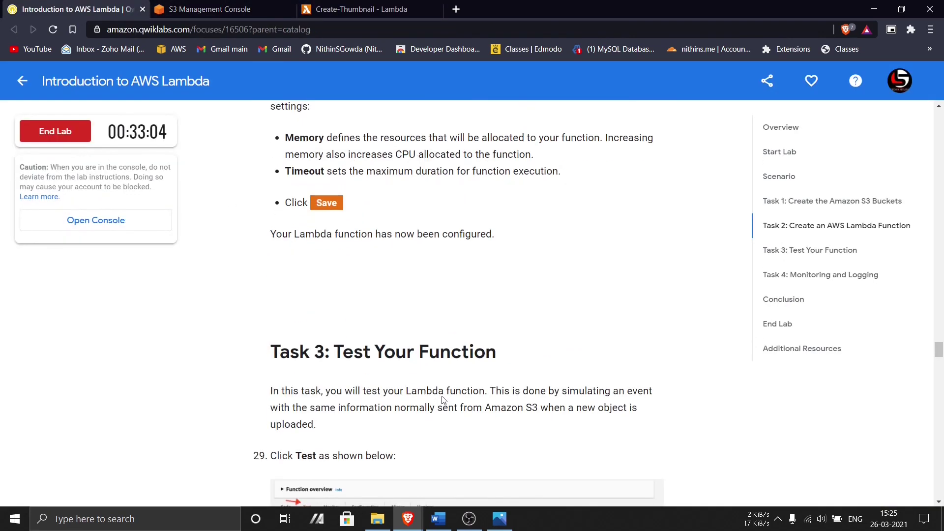
{"action": "scroll", "coordinate": [435, 391], "scroll_direction": "down", "scroll_amount": 7}
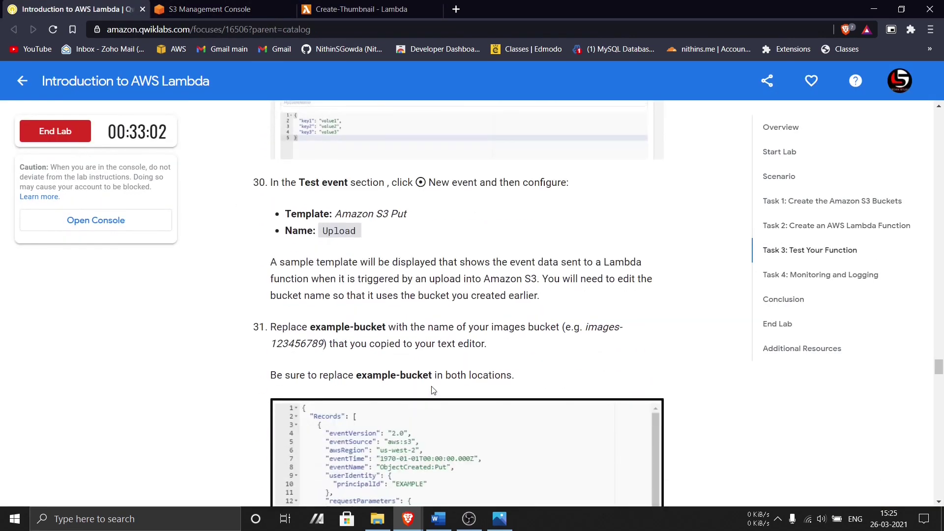
{"action": "scroll", "coordinate": [433, 390], "scroll_direction": "down", "scroll_amount": 1}
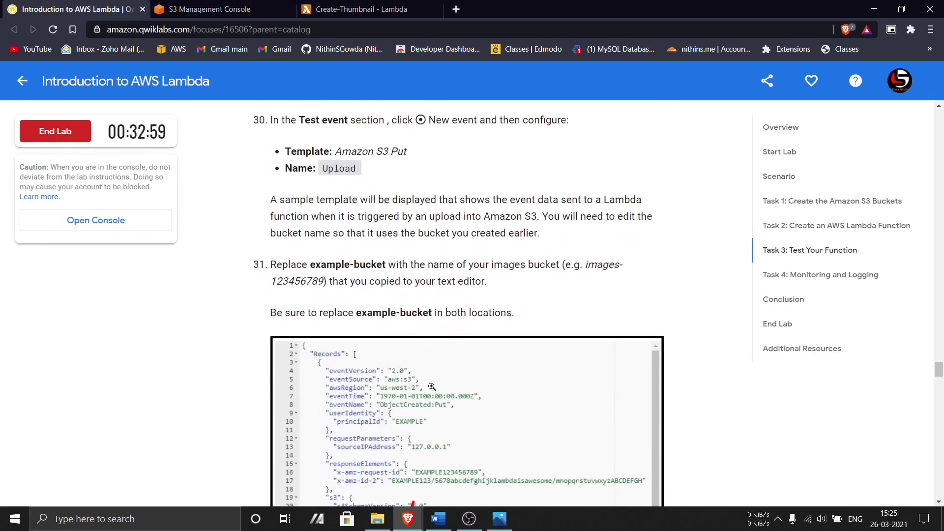
{"action": "scroll", "coordinate": [431, 387], "scroll_direction": "down", "scroll_amount": 1}
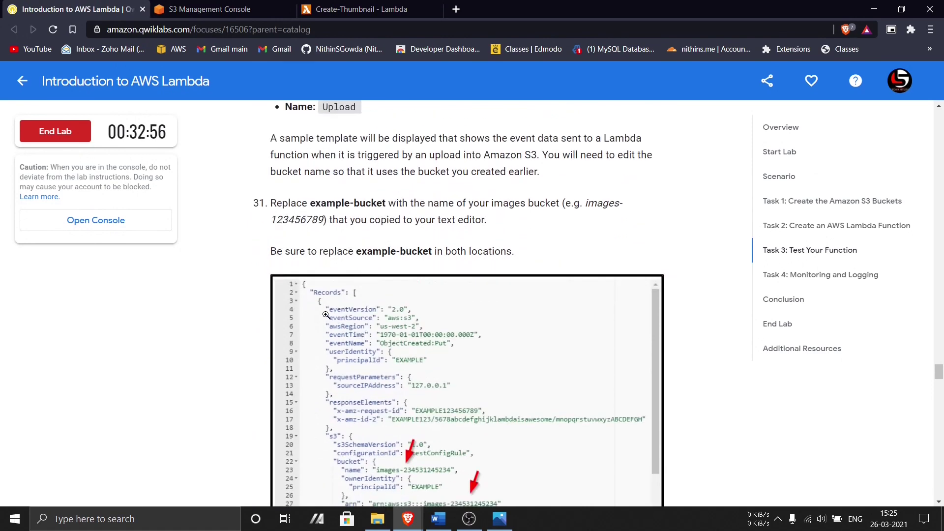
{"action": "scroll", "coordinate": [326, 313], "scroll_direction": "up", "scroll_amount": 1}
{"action": "left_click", "coordinate": [362, 9]}
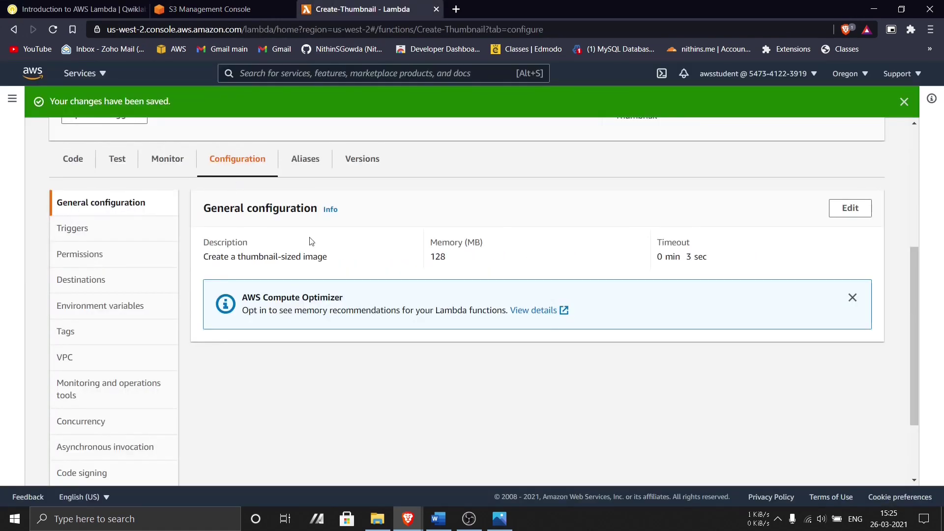
- Dismiss the changes-saved notice and check the S3 bucket reference screenshots
{"action": "scroll", "coordinate": [311, 241], "scroll_direction": "up", "scroll_amount": 4}
{"action": "left_click", "coordinate": [904, 102]}
{"action": "left_click", "coordinate": [500, 519]}
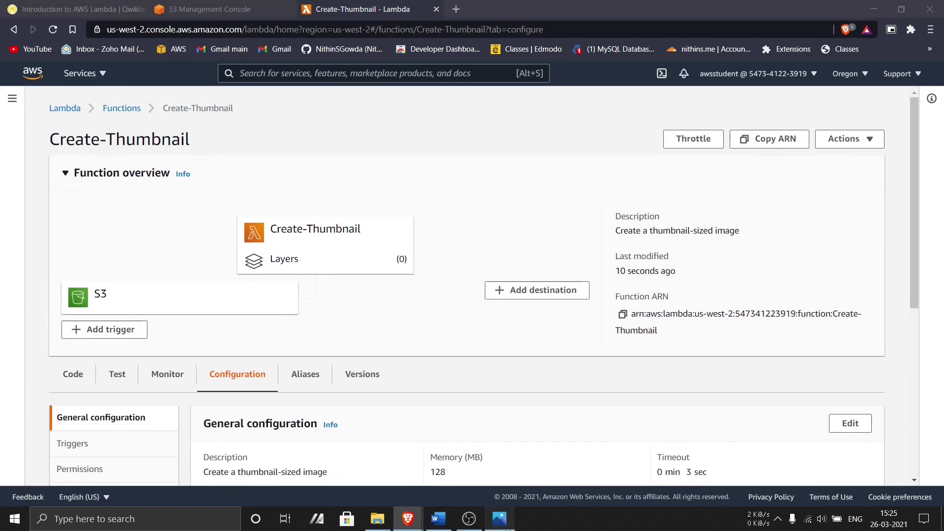
{"action": "key", "text": "Right"}
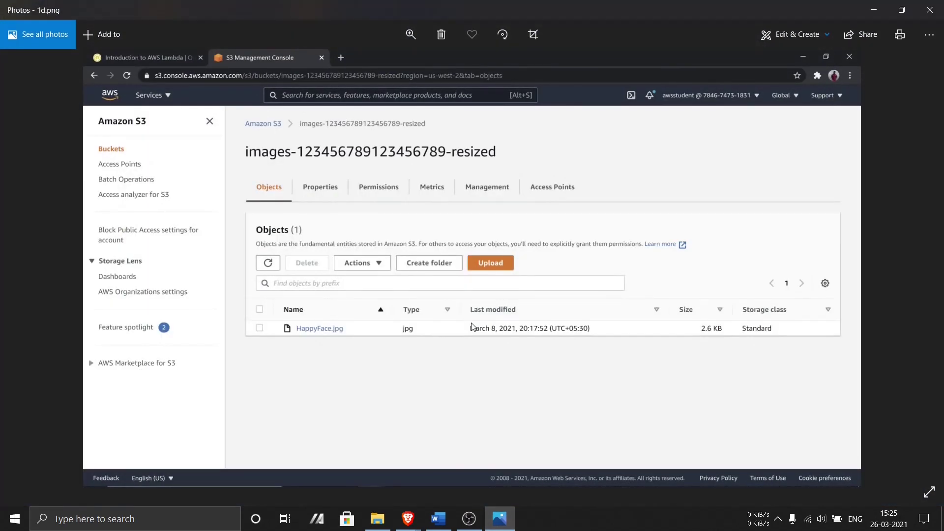
{"action": "key", "text": "Left"}
{"action": "left_click", "coordinate": [500, 519]}
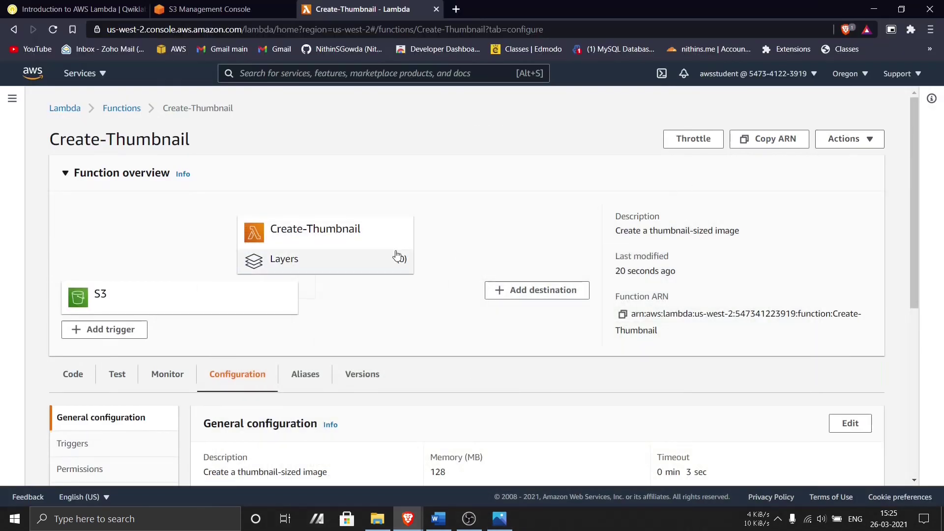
- Bring up the Create-Thumbnail Test tab with its test event editor
{"action": "left_click", "coordinate": [865, 140]}
{"action": "left_click", "coordinate": [797, 149]}
{"action": "scroll", "coordinate": [131, 244], "scroll_direction": "down", "scroll_amount": 3}
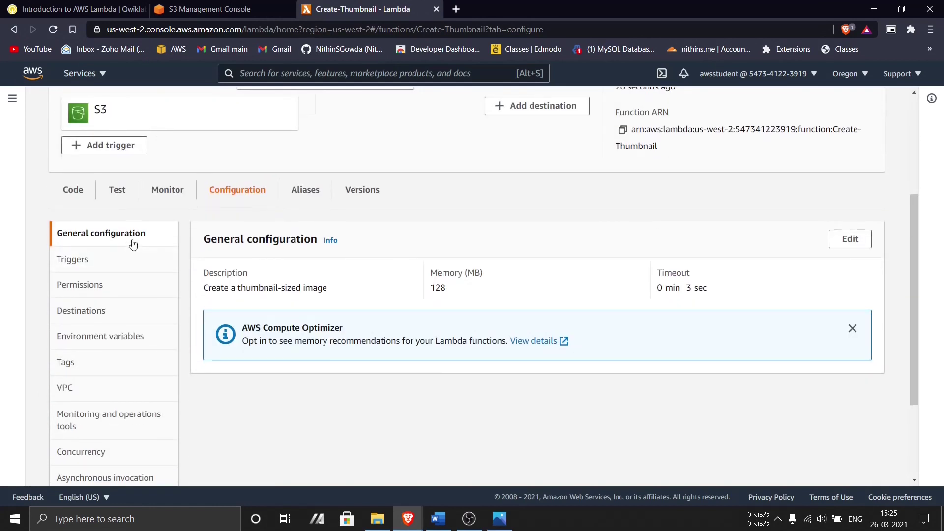
{"action": "left_click", "coordinate": [118, 192]}
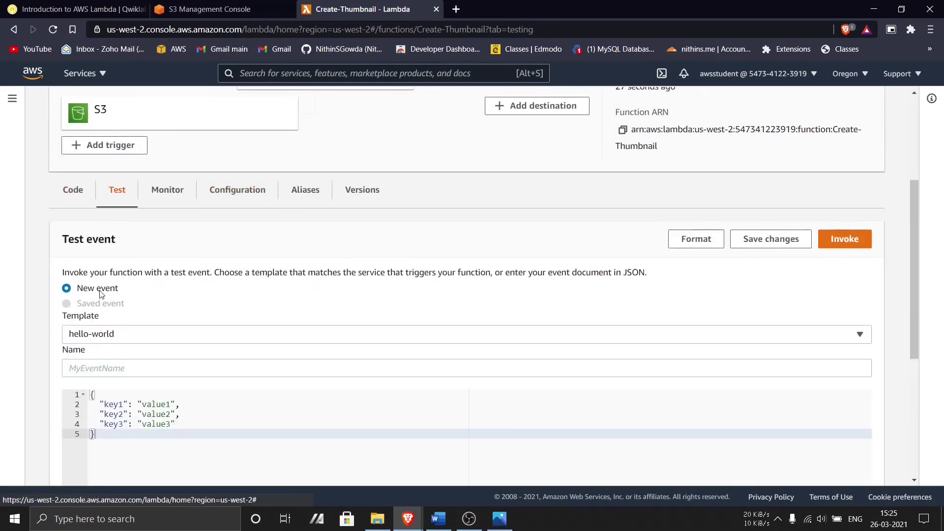
- Filter the test event template list by 's3' to reveal Amazon S3 Put
{"action": "scroll", "coordinate": [222, 326], "scroll_direction": "down", "scroll_amount": 1}
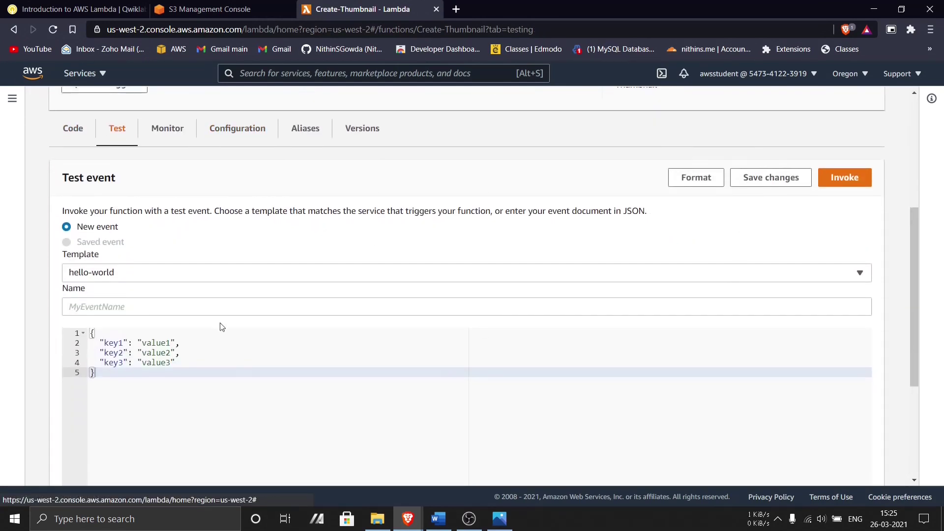
{"action": "left_click", "coordinate": [123, 271]}
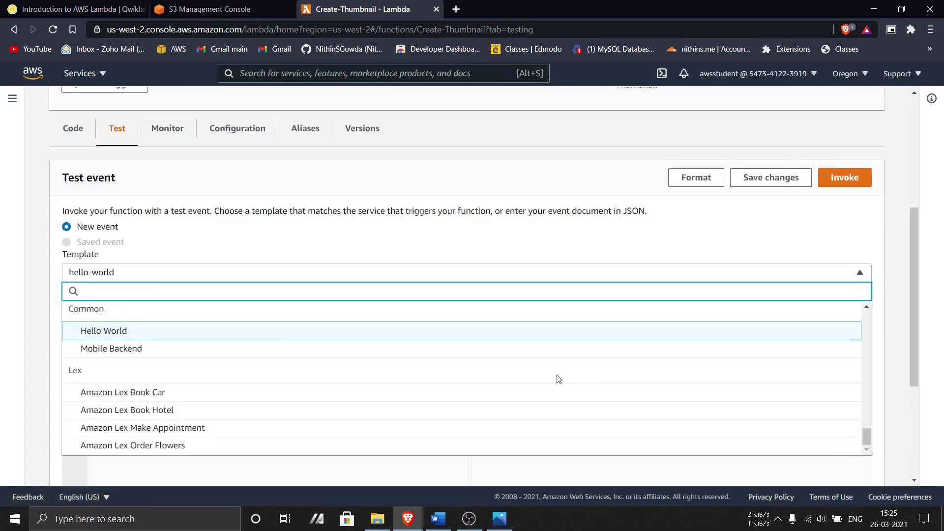
{"action": "left_click_drag", "start_coordinate": [865, 434], "coordinate": [865, 420]}
{"action": "type", "text": "upl"}
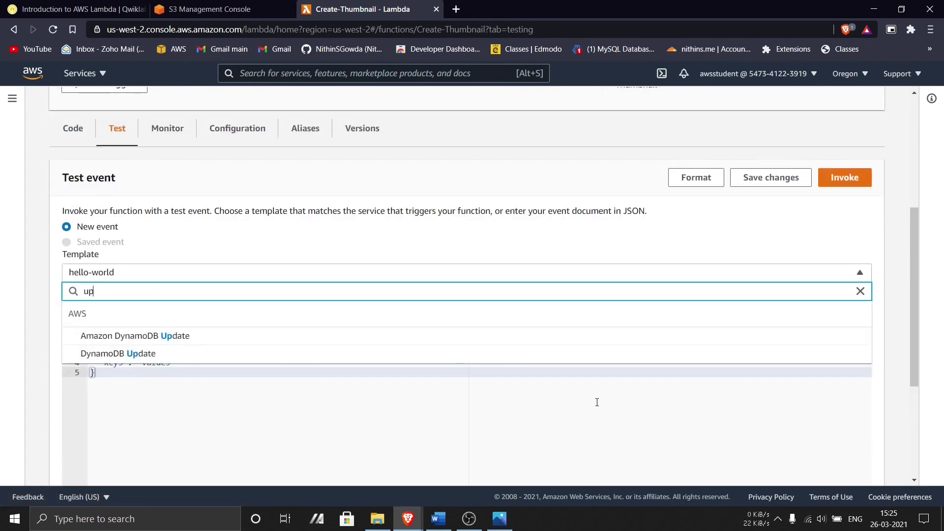
{"action": "key", "text": "BackSpace"}
{"action": "key", "text": "BackSpace"}
{"action": "key", "text": "BackSpace"}
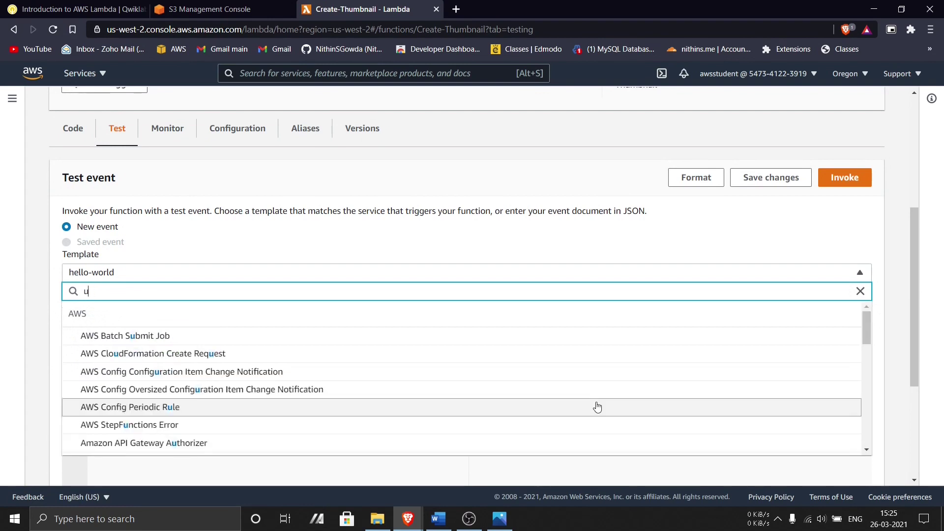
{"action": "type", "text": "s3"}
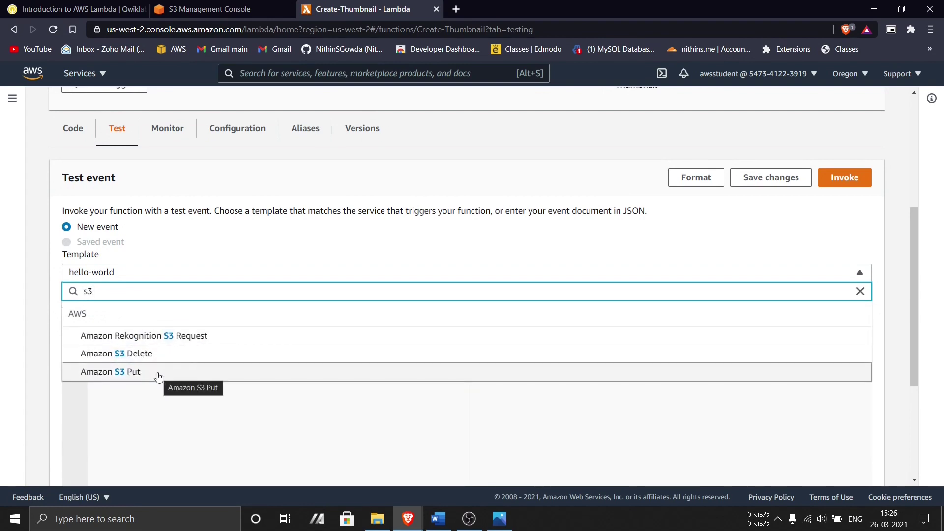
{"action": "left_click", "coordinate": [74, 8]}
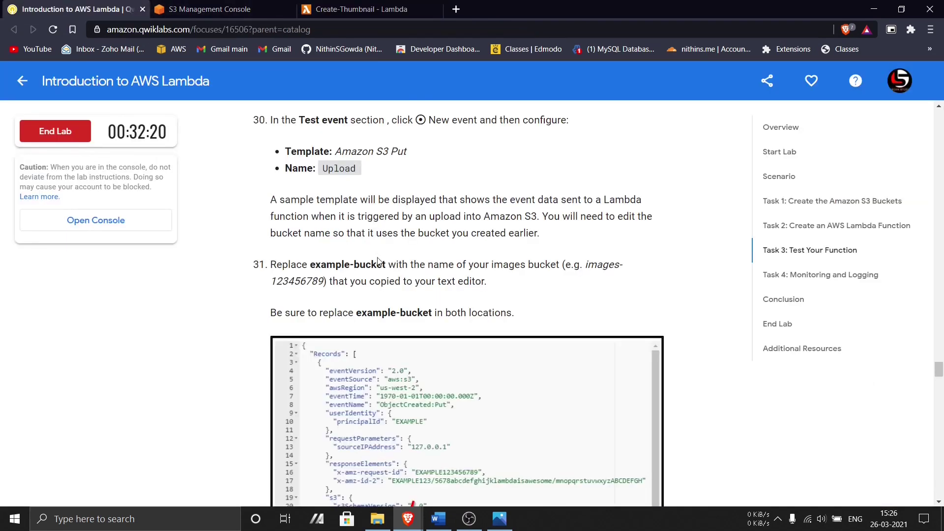
{"action": "left_click", "coordinate": [339, 9]}
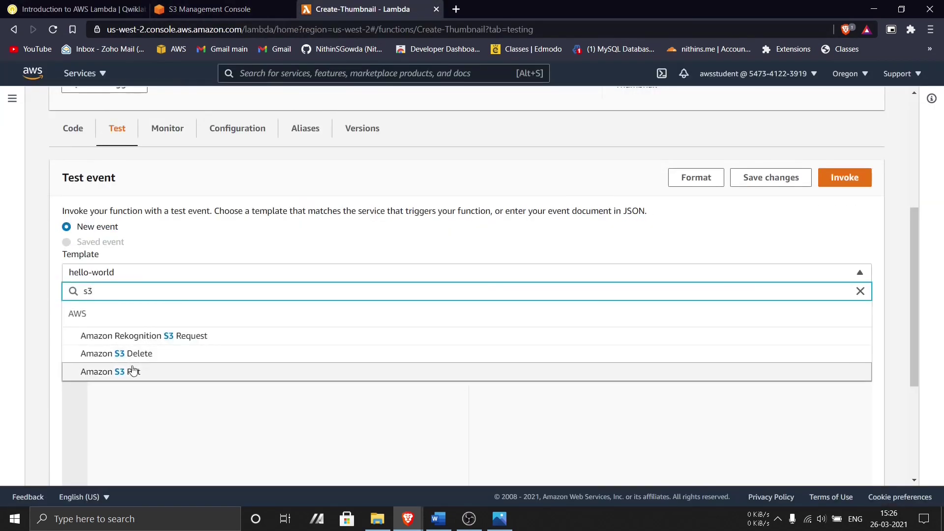
- Load the Amazon S3 Put template as the test event
{"action": "left_click", "coordinate": [131, 369]}
{"action": "scroll", "coordinate": [103, 269], "scroll_direction": "down", "scroll_amount": 5}
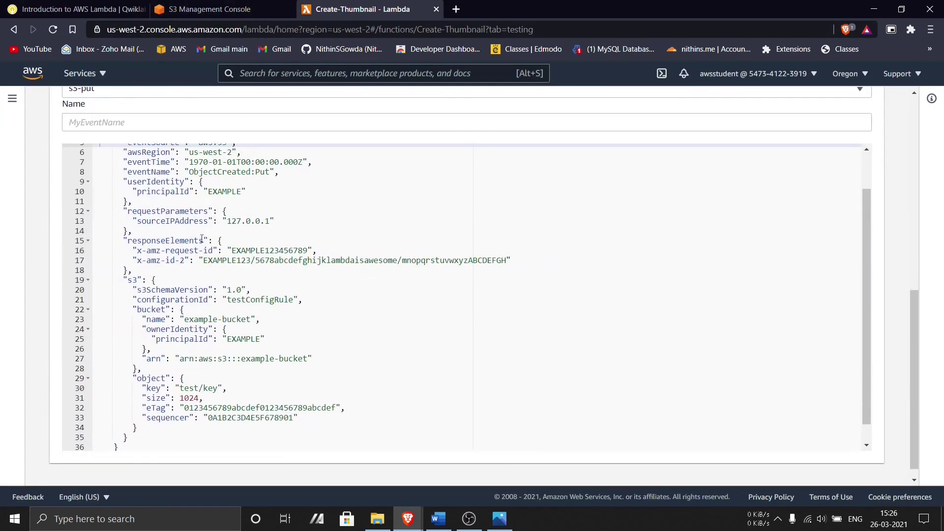
{"action": "scroll", "coordinate": [224, 265], "scroll_direction": "up", "scroll_amount": 4}
{"action": "scroll", "coordinate": [230, 335], "scroll_direction": "down", "scroll_amount": 2}
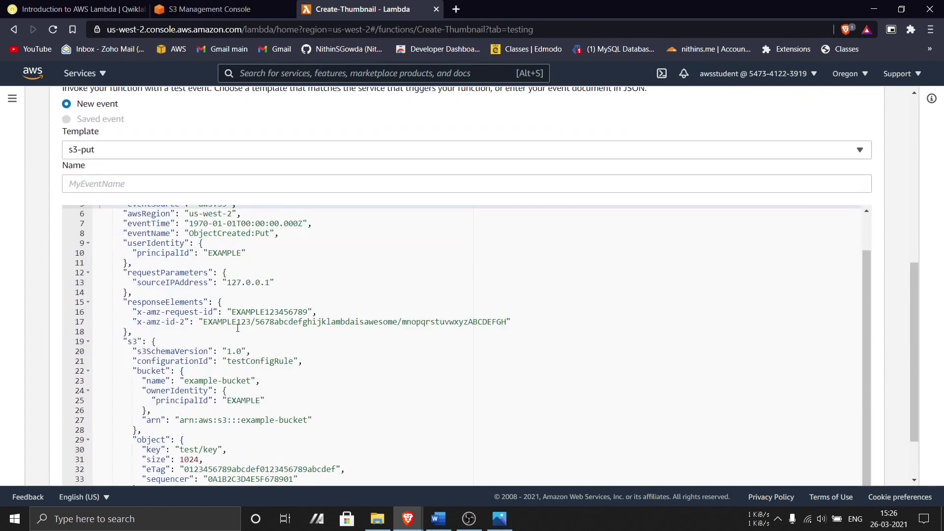
{"action": "scroll", "coordinate": [237, 327], "scroll_direction": "down", "scroll_amount": 3}
- Replace example-bucket with the images bucket name on lines 23 and 27
{"action": "left_click_drag", "start_coordinate": [185, 298], "coordinate": [251, 300]}
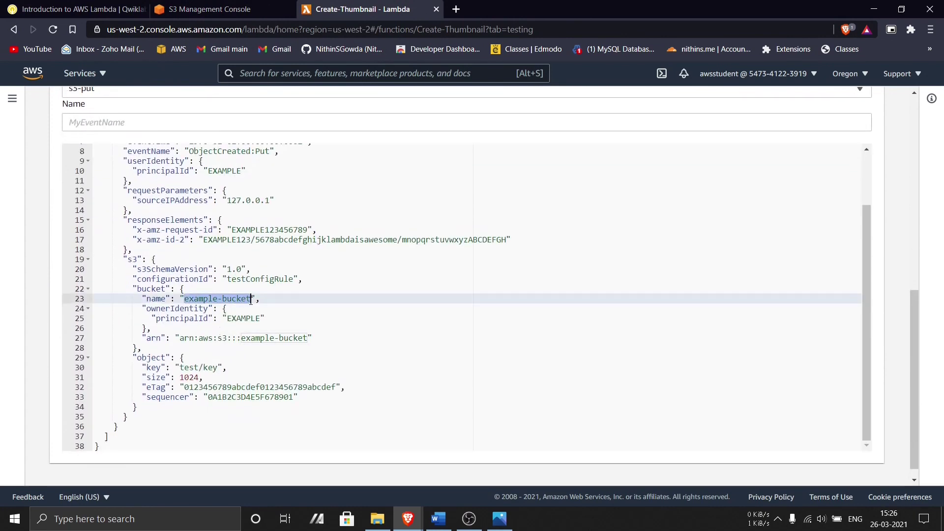
{"action": "key", "text": "ctrl+v"}
{"action": "key", "text": "ctrl+z"}
{"action": "type", "text": "image"}
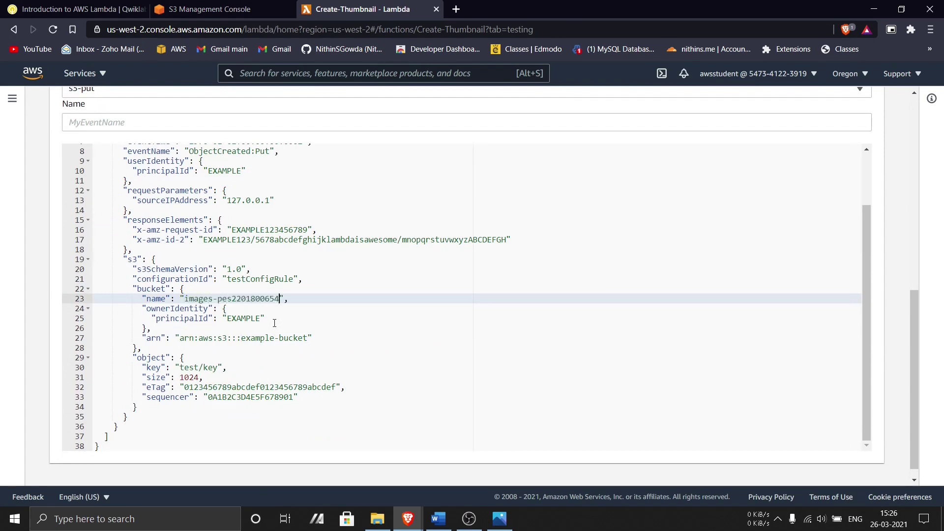
{"action": "key", "text": "shift+Left"}
{"action": "key", "text": "shift+Left"}
{"action": "key", "text": "shift+Left"}
{"action": "key", "text": "shift+Left"}
{"action": "key", "text": "shift+Left"}
{"action": "key", "text": "shift+Left"}
{"action": "key", "text": "shift+Left"}
{"action": "key", "text": "shift+Left"}
{"action": "key", "text": "shift+Left"}
{"action": "key", "text": "shift+Left"}
{"action": "key", "text": "shift+Left"}
{"action": "key", "text": "shift+Left"}
{"action": "key", "text": "shift+Left"}
{"action": "key", "text": "shift+Left"}
{"action": "key", "text": "shift+Left"}
{"action": "key", "text": "shift+Left"}
{"action": "key", "text": "shift+Left"}
{"action": "key", "text": "shift+Left"}
{"action": "key", "text": "shift+Left"}
{"action": "key", "text": "shift+Left"}
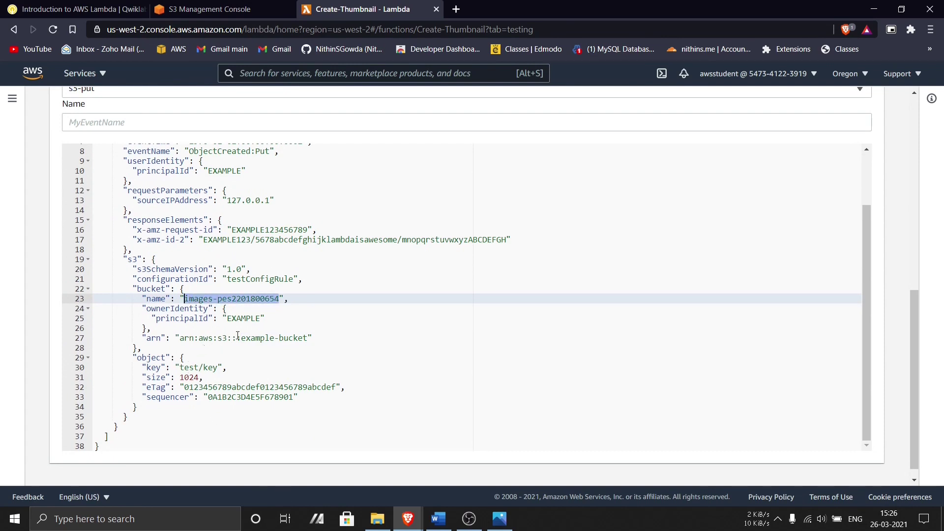
{"action": "left_click_drag", "start_coordinate": [241, 338], "coordinate": [304, 340]}
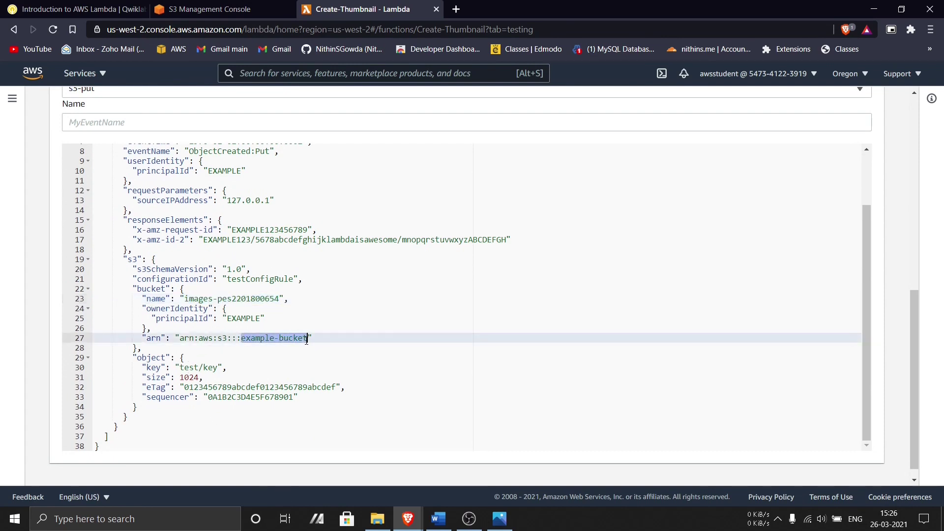
{"action": "key", "text": "ctrl+v"}
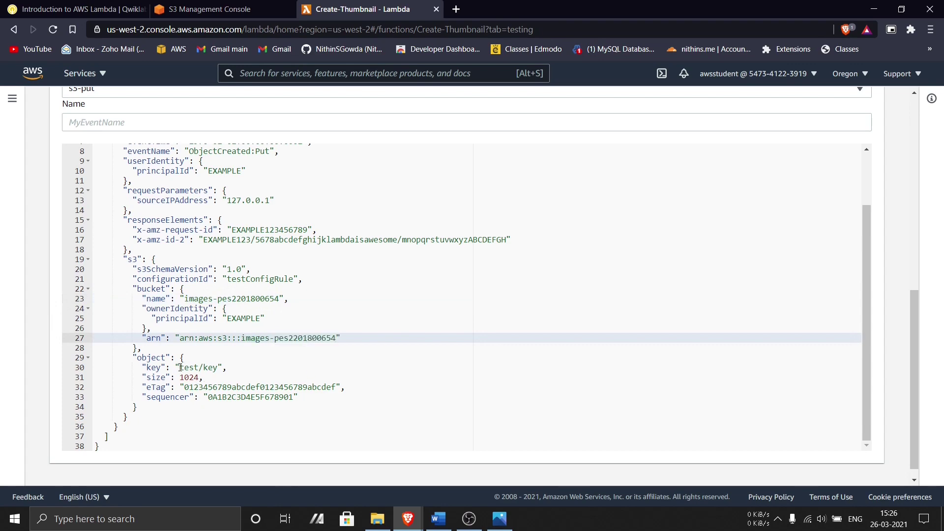
{"action": "left_click_drag", "start_coordinate": [180, 367], "coordinate": [217, 366]}
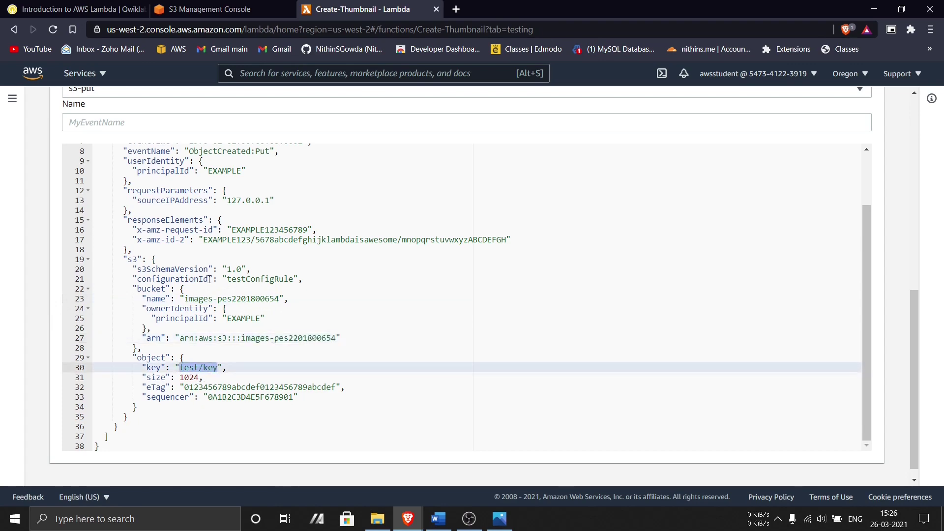
{"action": "left_click", "coordinate": [73, 9]}
- Copy HappyFace.jpg from the lab instructions and paste it over test/key
{"action": "scroll", "coordinate": [386, 260], "scroll_direction": "down", "scroll_amount": 5}
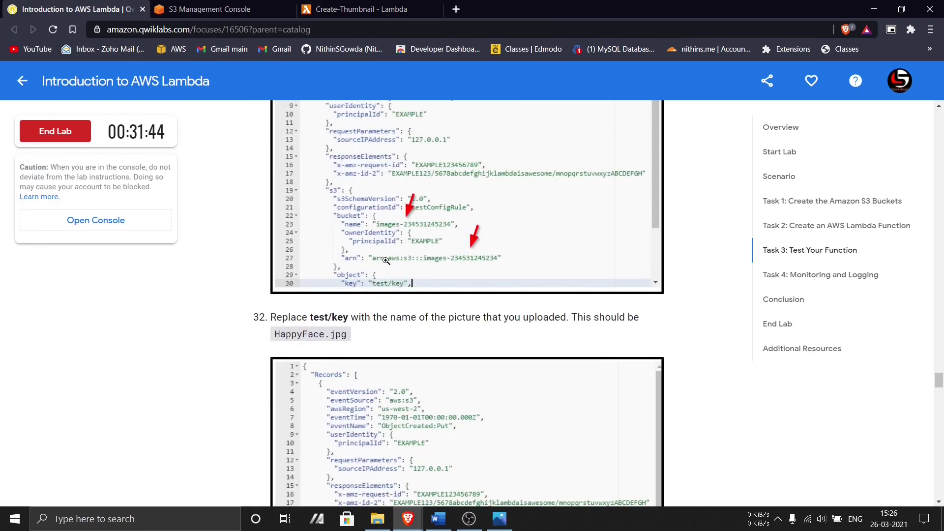
{"action": "scroll", "coordinate": [386, 261], "scroll_direction": "down", "scroll_amount": 3}
{"action": "left_click_drag", "start_coordinate": [274, 210], "coordinate": [378, 216]}
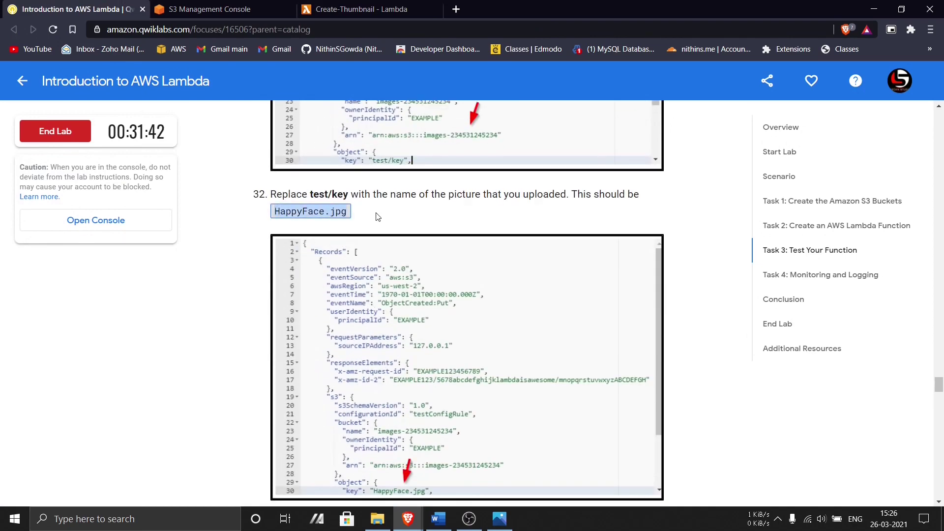
{"action": "key", "text": "ctrl+c"}
{"action": "left_click", "coordinate": [354, 9]}
{"action": "key", "text": "ctrl+v"}
- Recheck the instructions and verify the ARN's bucket name against the S3 console
{"action": "left_click", "coordinate": [137, 6]}
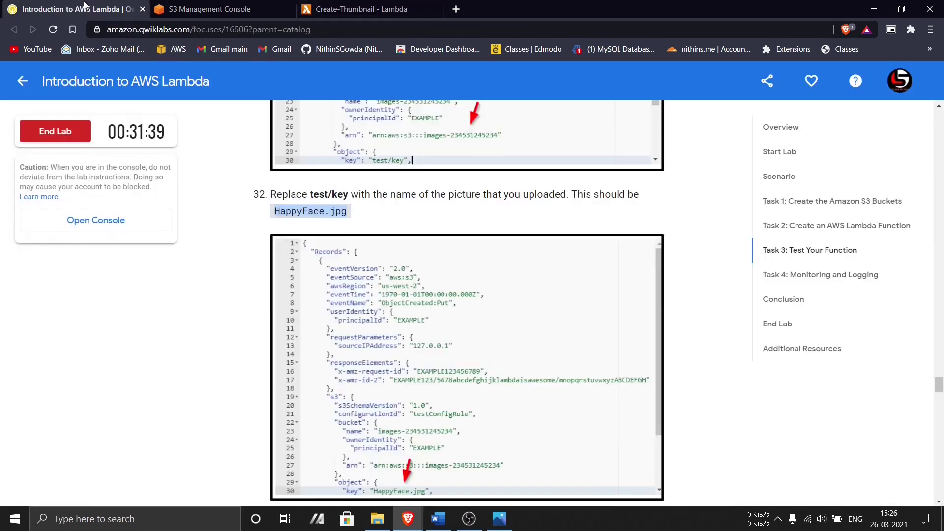
{"action": "scroll", "coordinate": [381, 249], "scroll_direction": "up", "scroll_amount": 2}
{"action": "scroll", "coordinate": [381, 249], "scroll_direction": "down", "scroll_amount": 6}
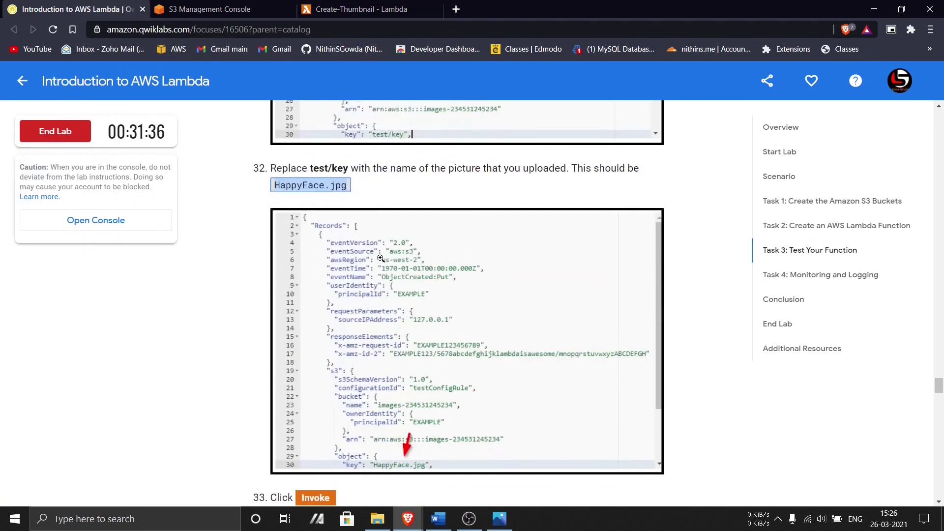
{"action": "scroll", "coordinate": [381, 261], "scroll_direction": "down", "scroll_amount": 20}
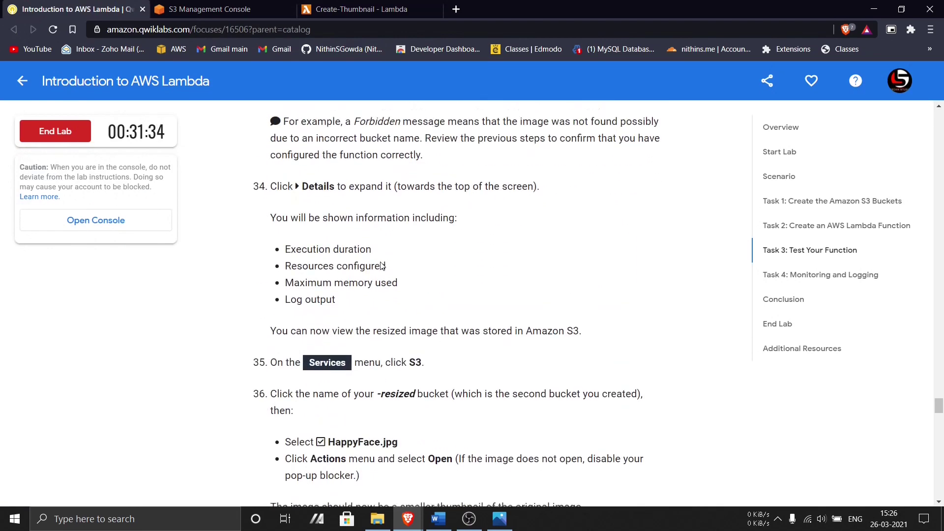
{"action": "left_click", "coordinate": [352, 7]}
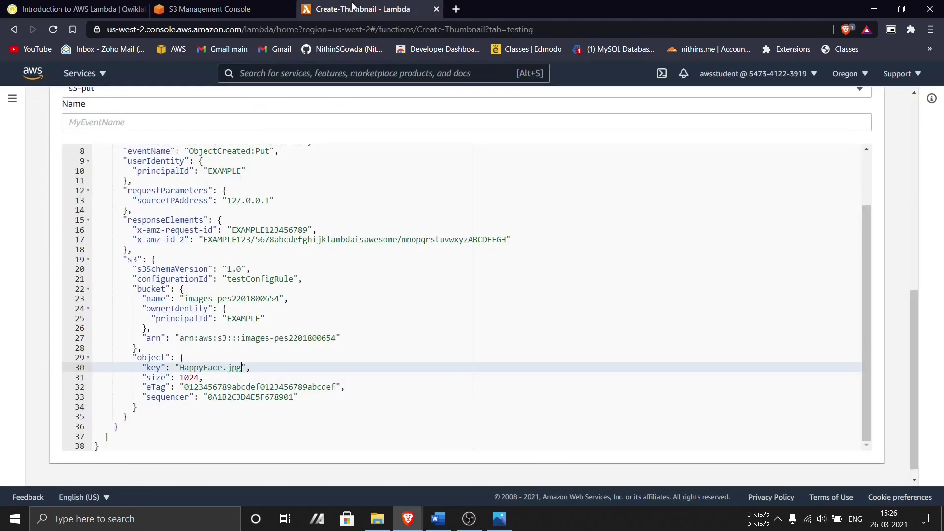
{"action": "scroll", "coordinate": [312, 287], "scroll_direction": "up", "scroll_amount": 1}
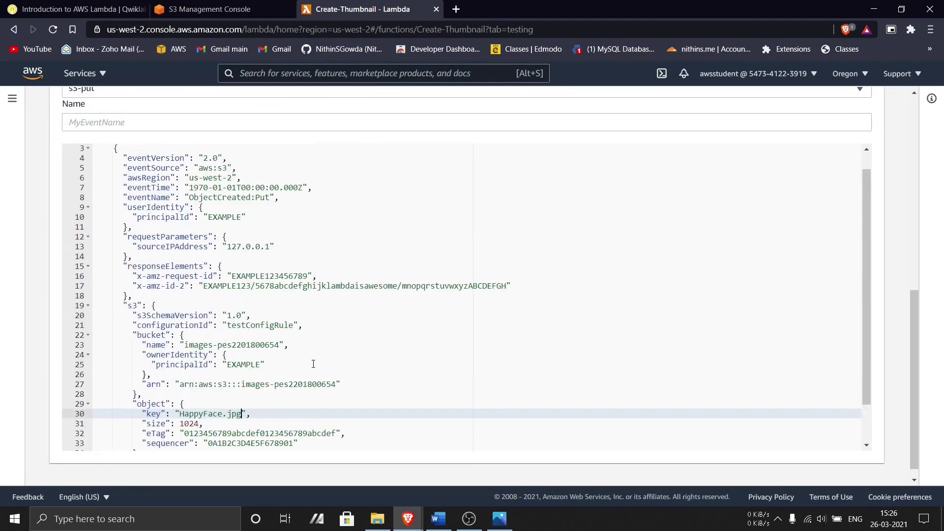
{"action": "left_click", "coordinate": [240, 384]}
{"action": "left_click_drag", "start_coordinate": [244, 384], "coordinate": [338, 384]}
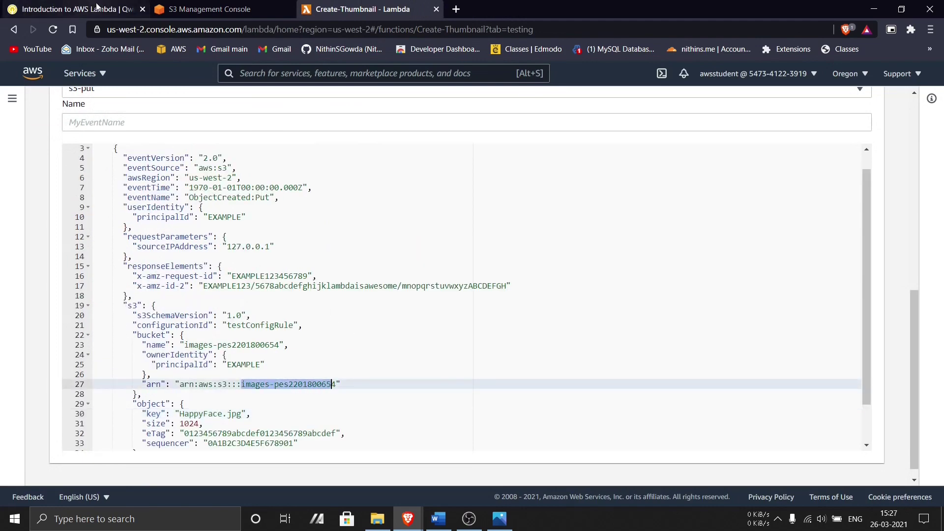
{"action": "left_click", "coordinate": [179, 5]}
{"action": "left_click", "coordinate": [359, 9]}
{"action": "left_click", "coordinate": [588, 365]}
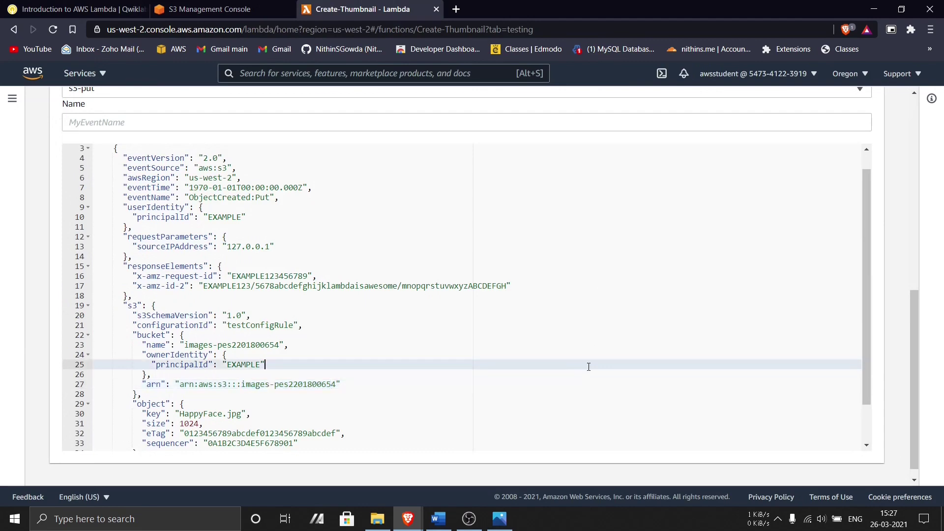
{"action": "scroll", "coordinate": [695, 328], "scroll_direction": "up", "scroll_amount": 4}
{"action": "scroll", "coordinate": [695, 328], "scroll_direction": "up", "scroll_amount": 2}
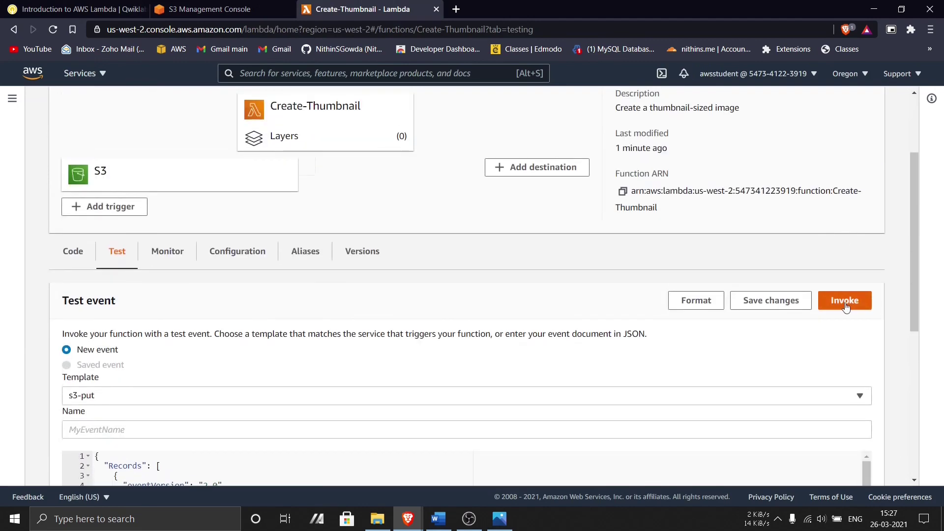
- Try saving the S3 Put test event, then focus the required event Name field
{"action": "left_click", "coordinate": [774, 301]}
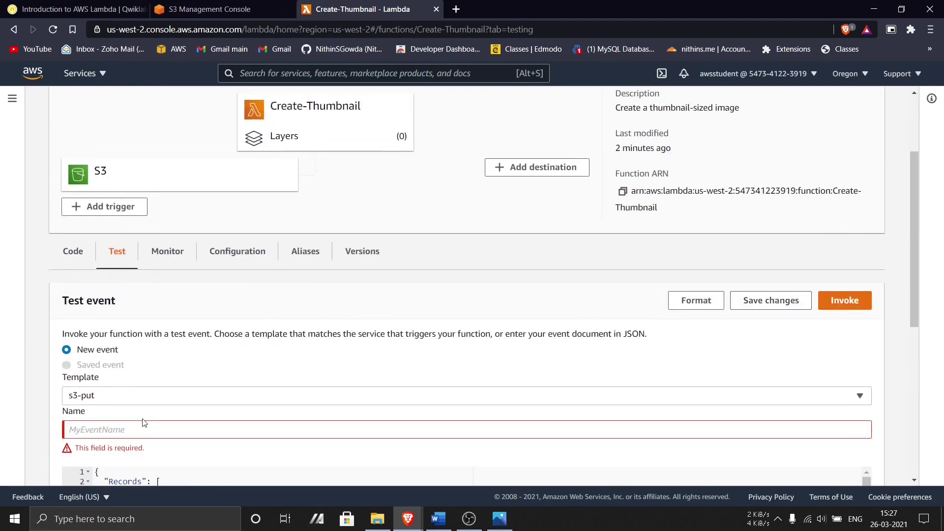
{"action": "left_click", "coordinate": [73, 9]}
{"action": "scroll", "coordinate": [406, 355], "scroll_direction": "up", "scroll_amount": 9}
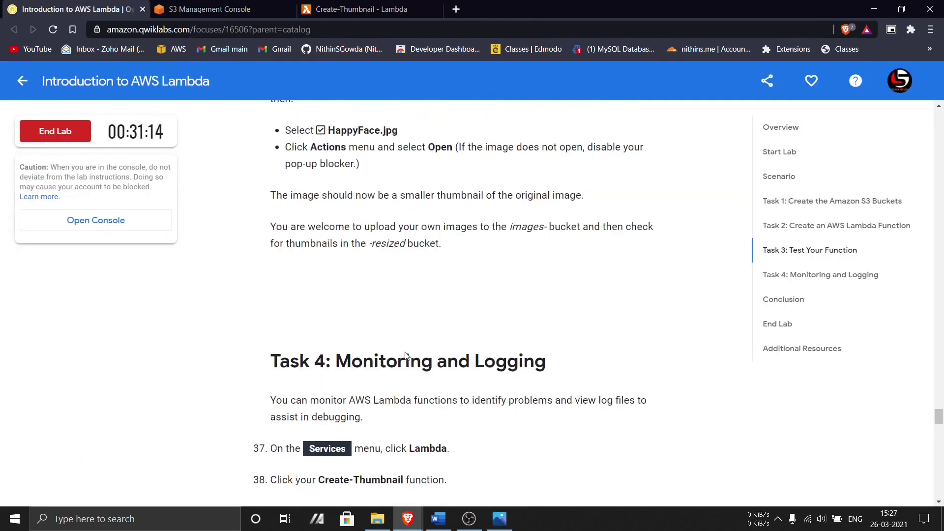
{"action": "scroll", "coordinate": [407, 356], "scroll_direction": "up", "scroll_amount": 10}
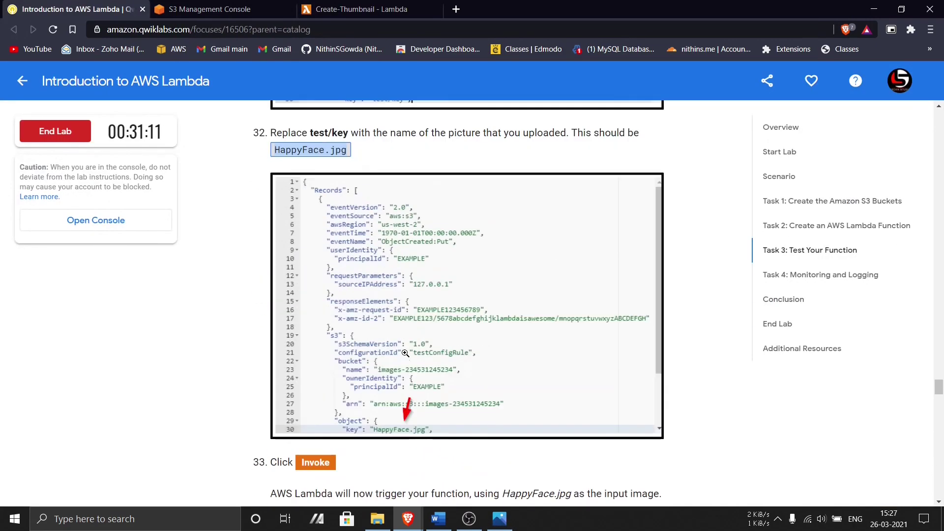
{"action": "scroll", "coordinate": [405, 352], "scroll_direction": "up", "scroll_amount": 4}
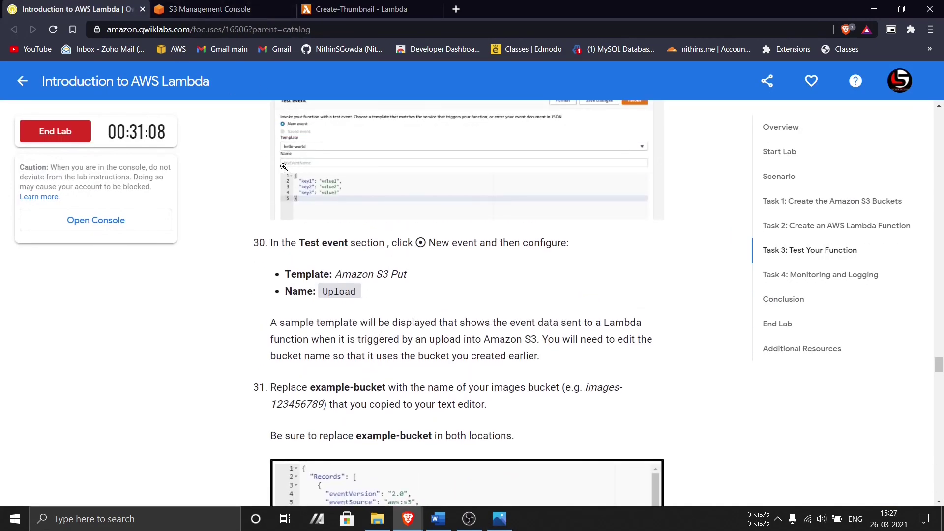
{"action": "left_click", "coordinate": [169, 8]}
{"action": "left_click", "coordinate": [324, 8]}
{"action": "left_click", "coordinate": [131, 435]}
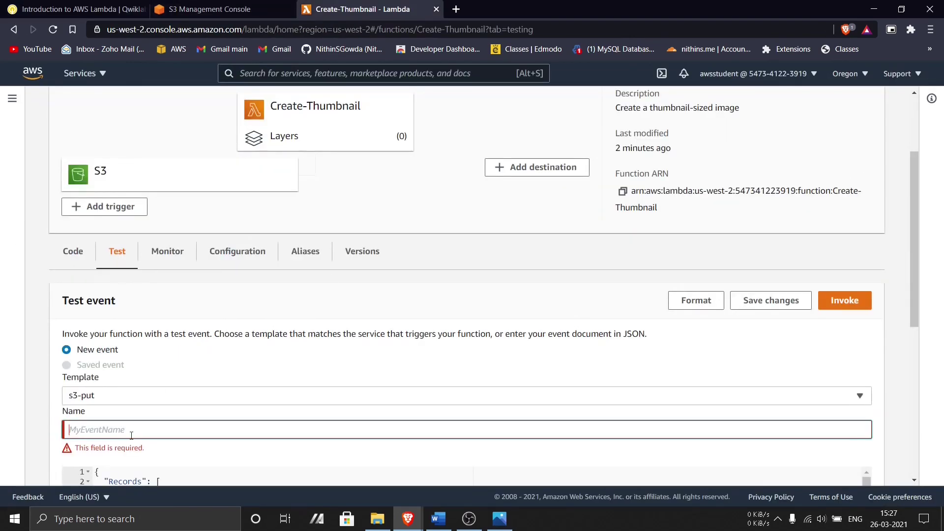
- Name the test event 'test' and save it
{"action": "type", "text": "test"}
{"action": "scroll", "coordinate": [131, 435], "scroll_direction": "down", "scroll_amount": 5}
{"action": "scroll", "coordinate": [772, 183], "scroll_direction": "up", "scroll_amount": 4}
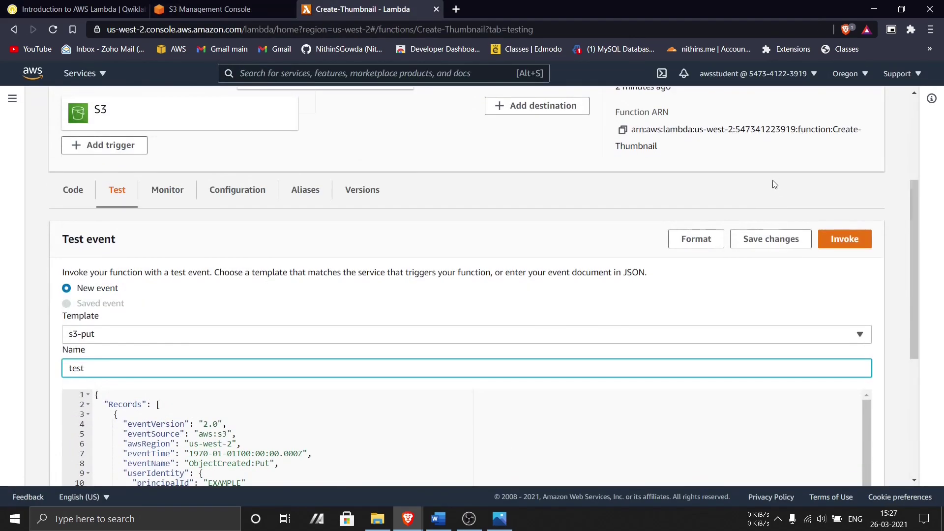
{"action": "left_click", "coordinate": [785, 243]}
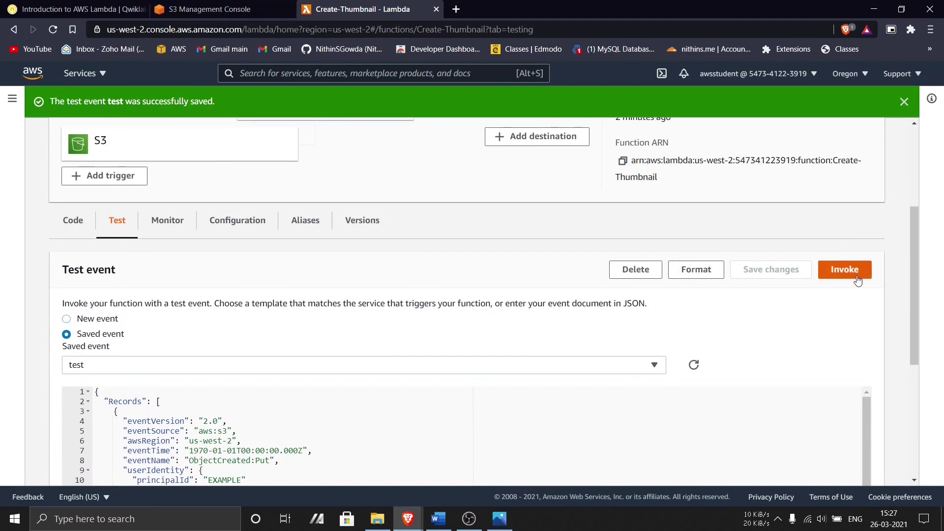
- Run Create-Thumbnail with the 'test' event and expand the succeeded execution result
{"action": "left_click", "coordinate": [857, 278]}
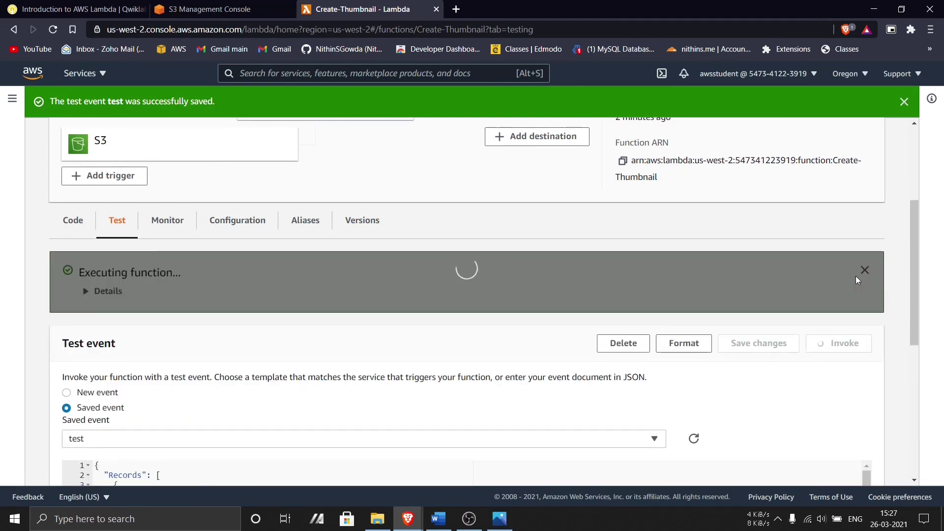
{"action": "left_click", "coordinate": [113, 292]}
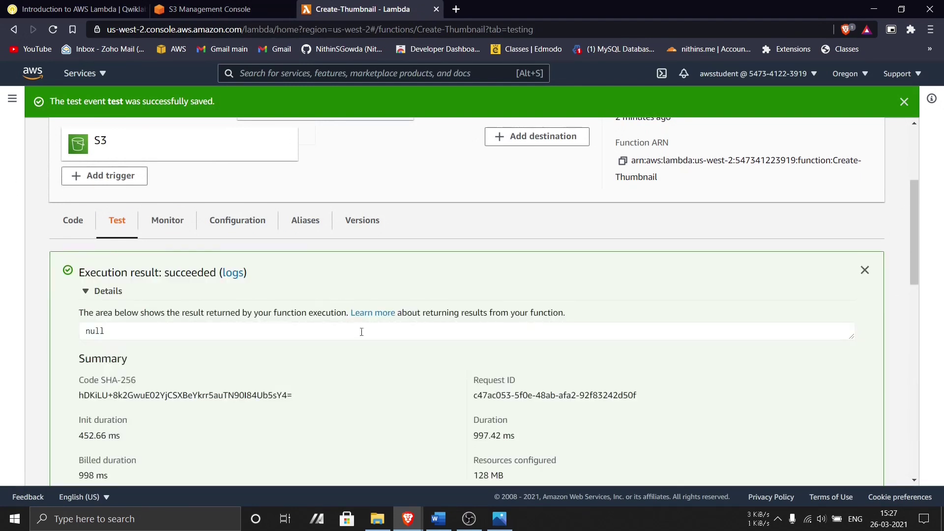
{"action": "scroll", "coordinate": [535, 334], "scroll_direction": "down", "scroll_amount": 2}
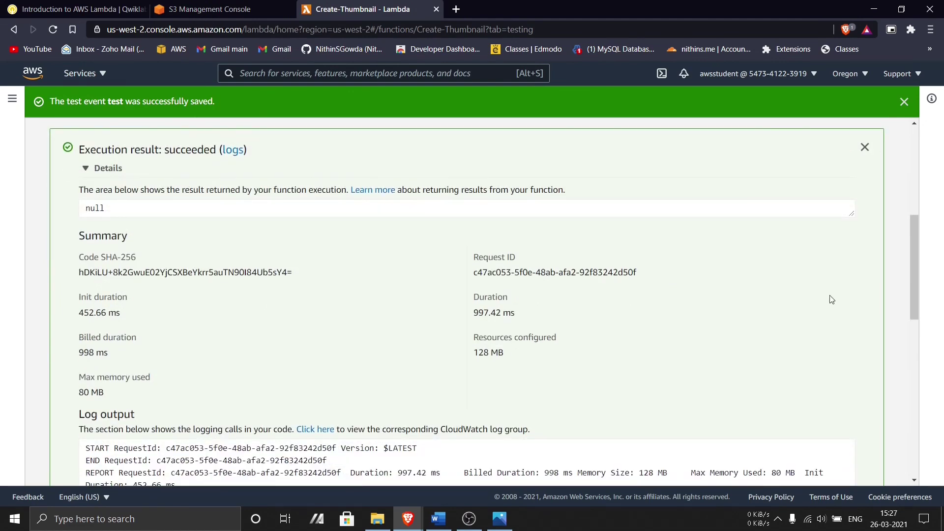
{"action": "key", "text": "ctrl+minus"}
{"action": "key", "text": "ctrl+minus"}
{"action": "scroll", "coordinate": [715, 312], "scroll_direction": "up", "scroll_amount": 3}
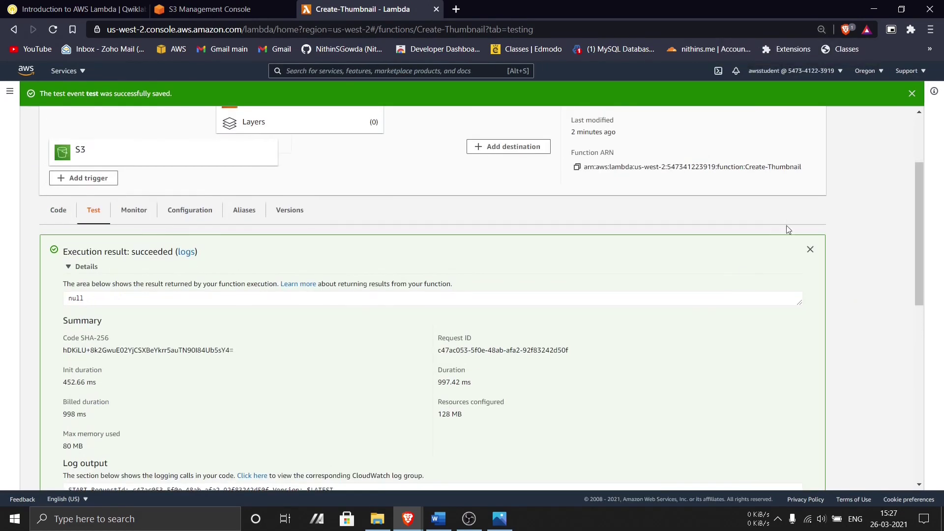
- Dismiss the saved notice and close the execution result panel
{"action": "left_click", "coordinate": [911, 95]}
{"action": "key", "text": "ctrl+minus"}
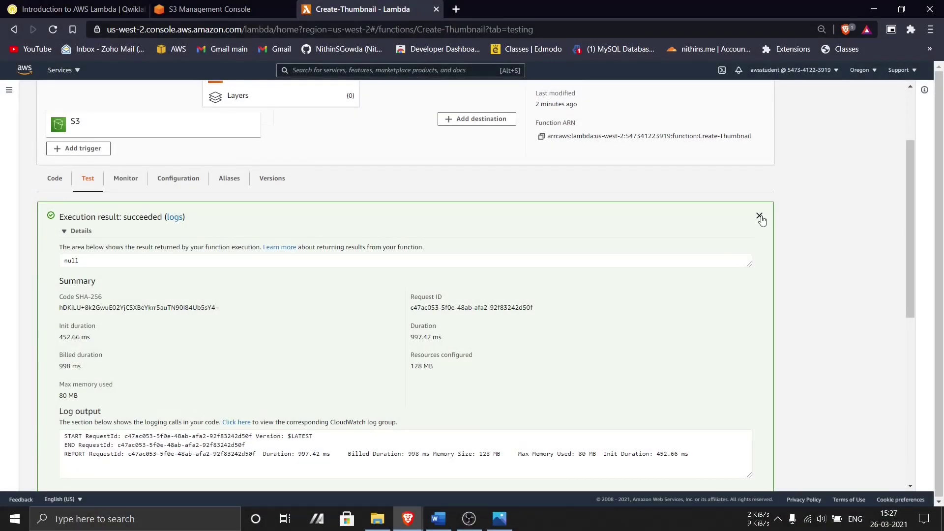
{"action": "left_click", "coordinate": [759, 215]}
{"action": "key", "text": "ctrl+plus"}
{"action": "key", "text": "ctrl+plus"}
{"action": "key", "text": "ctrl+plus"}
{"action": "key", "text": "ctrl+plus"}
{"action": "left_click", "coordinate": [500, 518]}
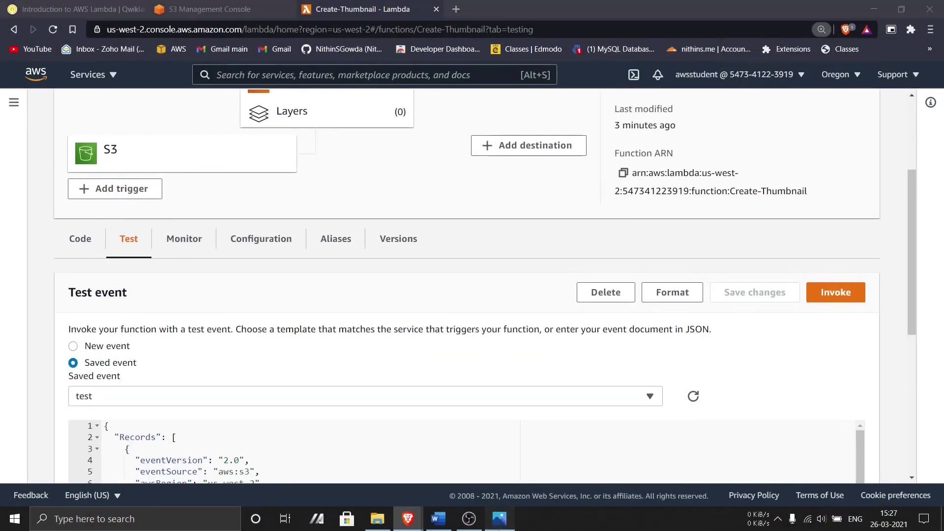
{"action": "scroll", "coordinate": [579, 383], "scroll_direction": "down", "scroll_amount": 1}
- Open the resized images bucket in S3 to confirm HappyFace.jpg is there
{"action": "left_click", "coordinate": [499, 519]}
{"action": "left_click", "coordinate": [249, 5]}
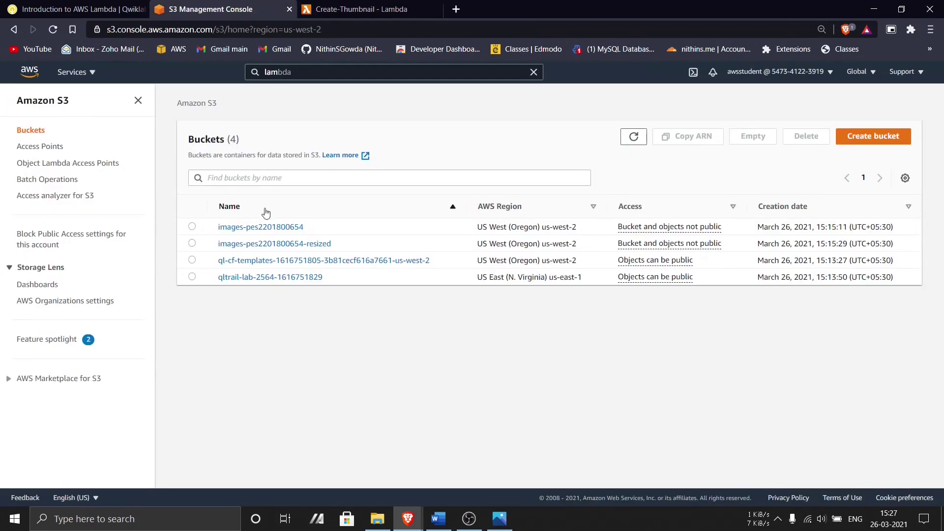
{"action": "left_click", "coordinate": [270, 246]}
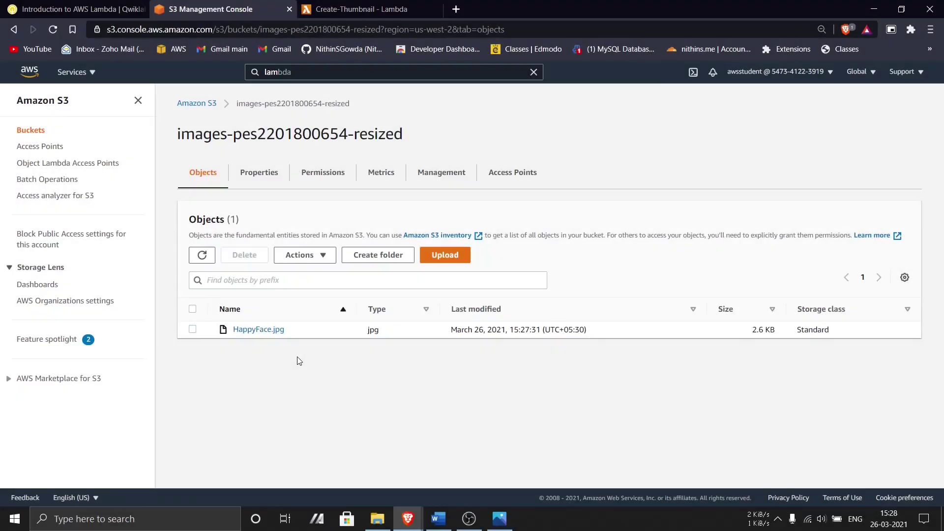
{"action": "left_click", "coordinate": [500, 518]}
{"action": "key", "text": "Right"}
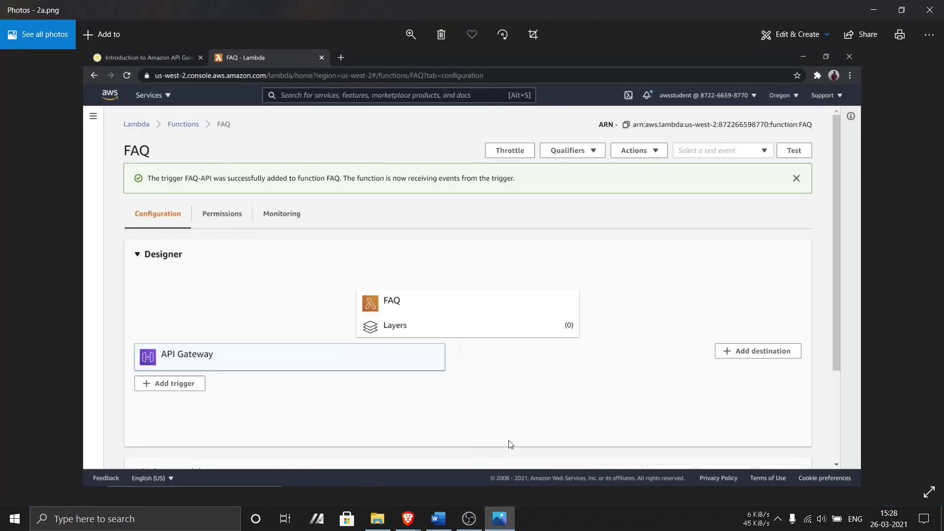
{"action": "key", "text": "Left"}
{"action": "left_click", "coordinate": [499, 519]}
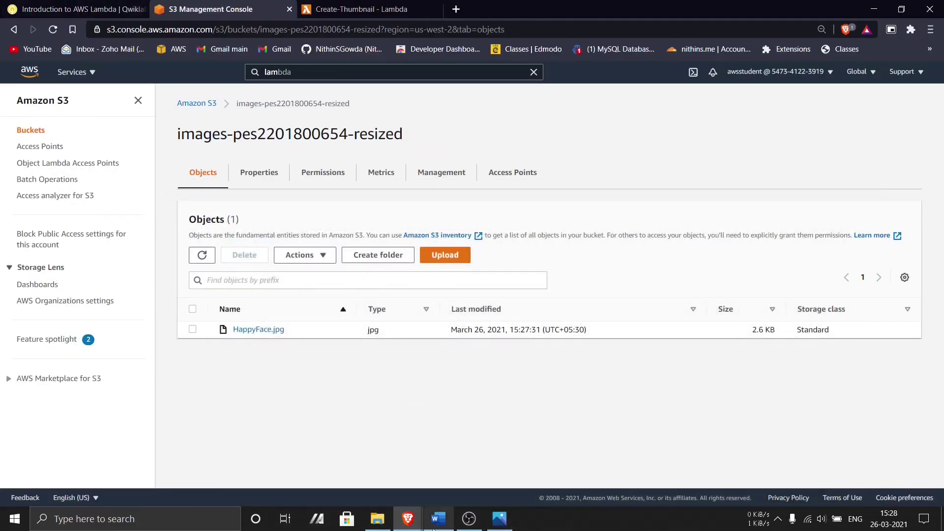
- Open the Introduction to Amazon API Gateway lab link from the instructions document
{"action": "left_click", "coordinate": [438, 519]}
{"action": "scroll", "coordinate": [343, 265], "scroll_direction": "down", "scroll_amount": 5}
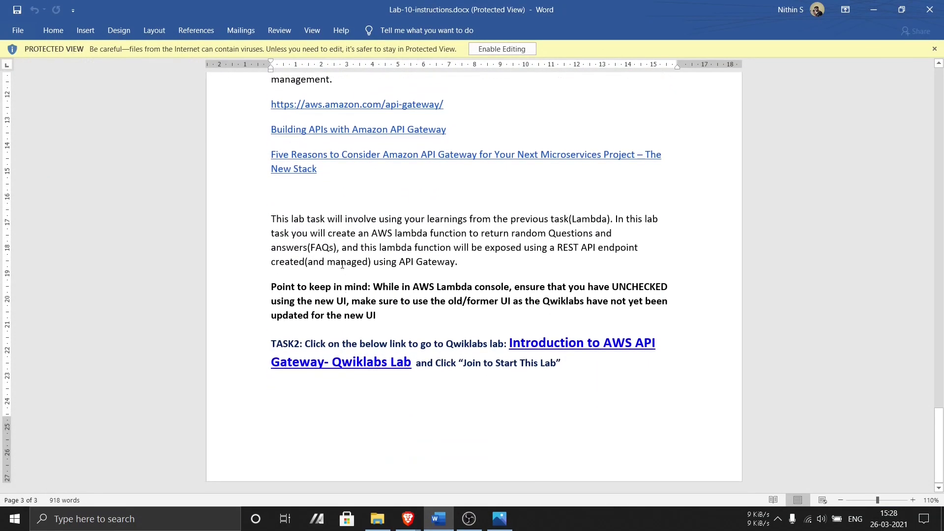
{"action": "left_click_drag", "start_coordinate": [278, 343], "coordinate": [603, 374]}
{"action": "left_click", "coordinate": [368, 364]}
{"action": "left_click", "coordinate": [370, 364], "text": "ctrl"}
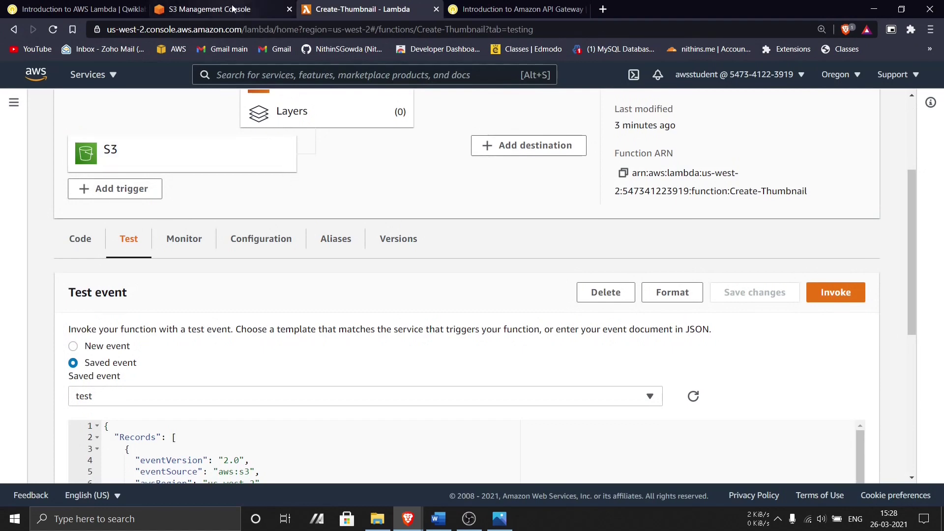
- Close the S3 and Create-Thumbnail tabs, then end the AWS Lambda lab with a 5-star rating
{"action": "left_click", "coordinate": [273, 7]}
{"action": "left_click", "coordinate": [294, 11]}
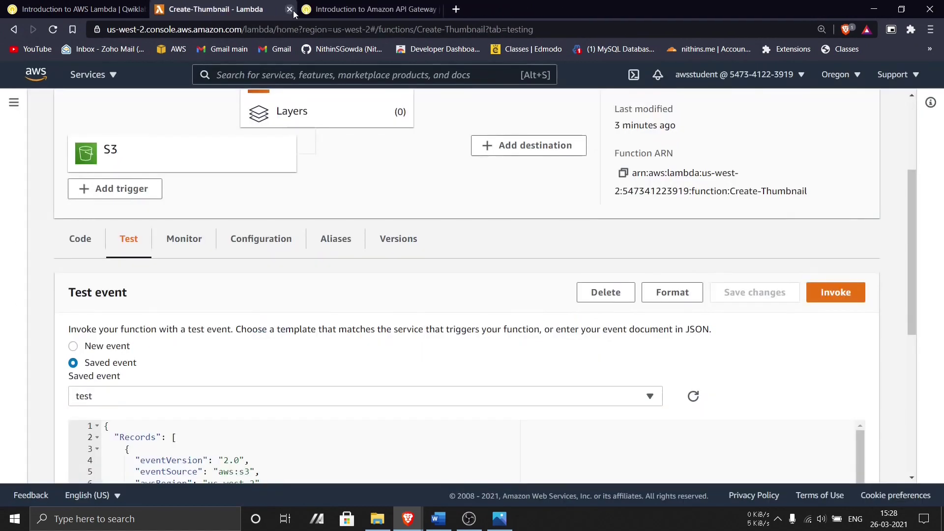
{"action": "left_click", "coordinate": [292, 10]}
{"action": "left_click", "coordinate": [74, 9]}
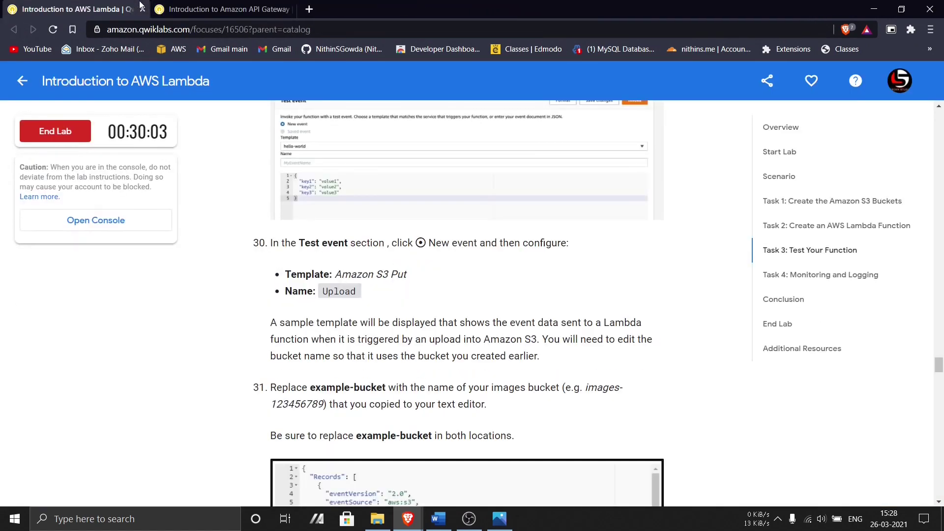
{"action": "left_click", "coordinate": [58, 133]}
{"action": "left_click", "coordinate": [523, 138]}
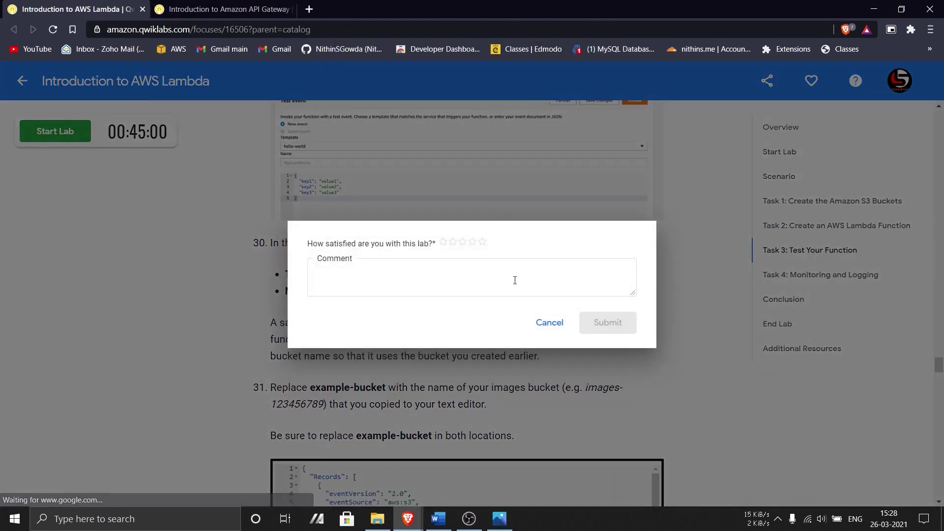
{"action": "left_click", "coordinate": [482, 242]}
{"action": "left_click", "coordinate": [595, 322]}
- Start the Introduction to Amazon API Gateway lab, passing the fire-hydrant reCAPTCHA challenge
{"action": "left_click", "coordinate": [224, 9]}
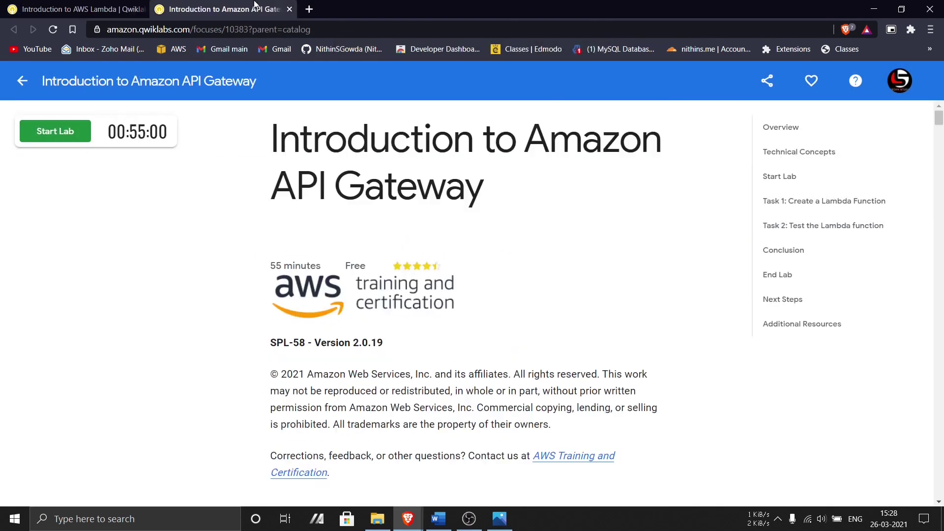
{"action": "left_click", "coordinate": [67, 140]}
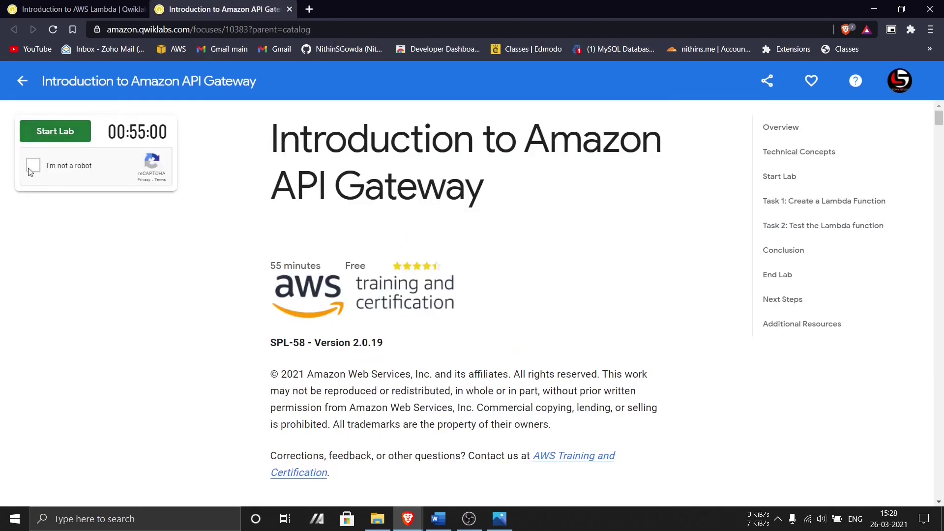
{"action": "left_click", "coordinate": [32, 166]}
{"action": "left_click", "coordinate": [229, 185]}
{"action": "left_click", "coordinate": [150, 184]}
{"action": "left_click", "coordinate": [150, 263]}
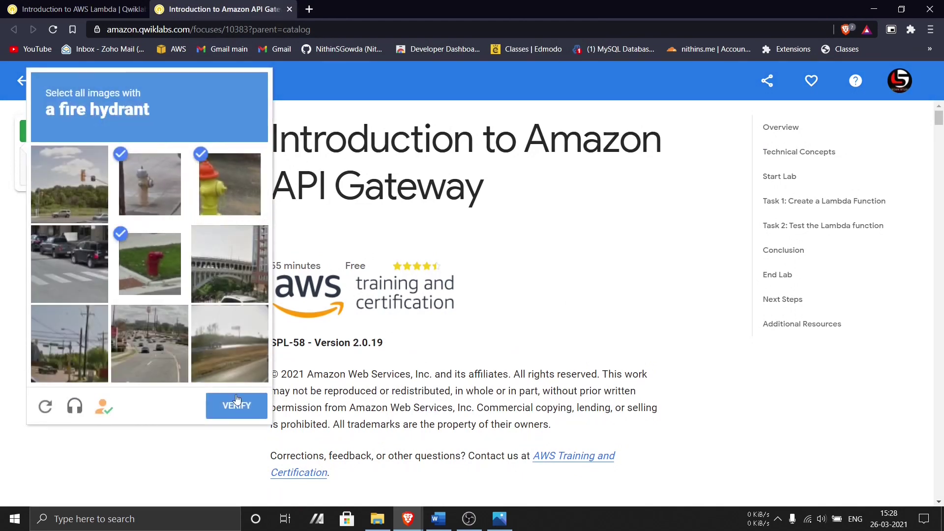
{"action": "left_click", "coordinate": [237, 404]}
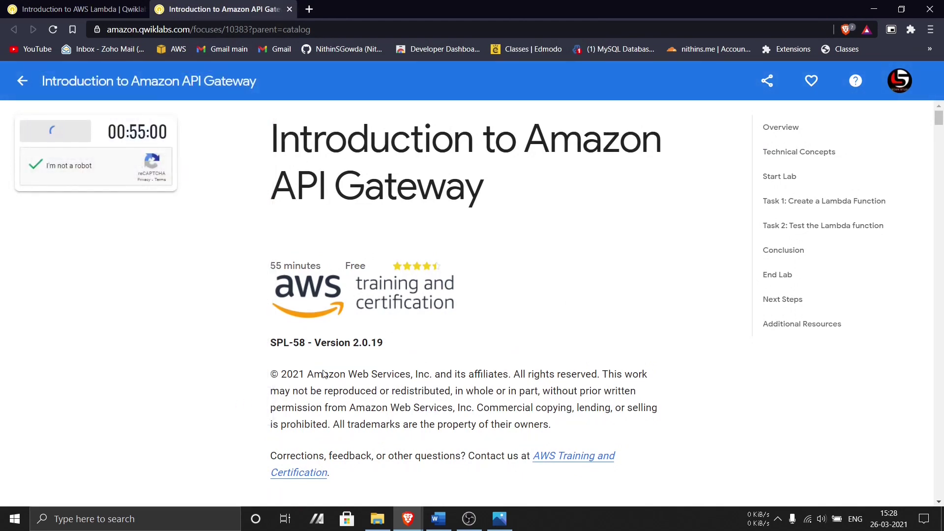
- Launch the new lab's AWS console from the provisioned lab page
{"action": "scroll", "coordinate": [324, 375], "scroll_direction": "down", "scroll_amount": 15}
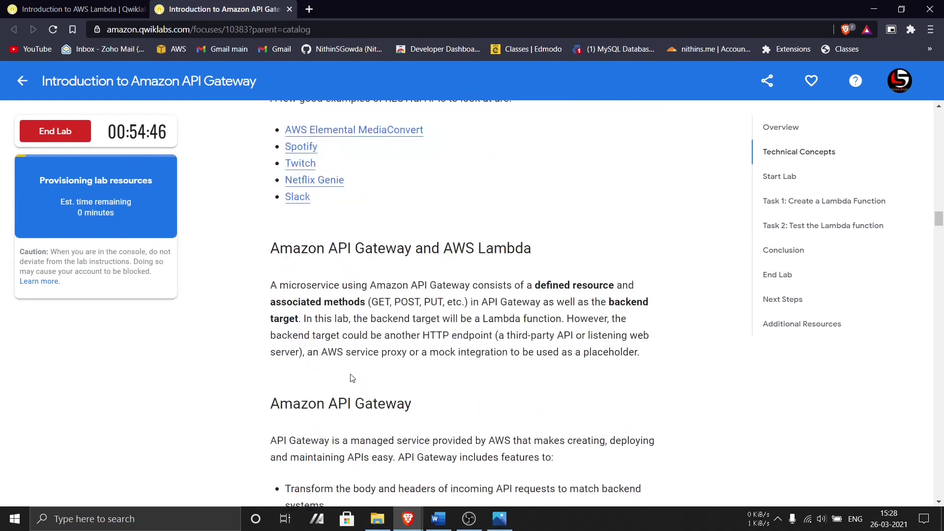
{"action": "scroll", "coordinate": [352, 378], "scroll_direction": "down", "scroll_amount": 20}
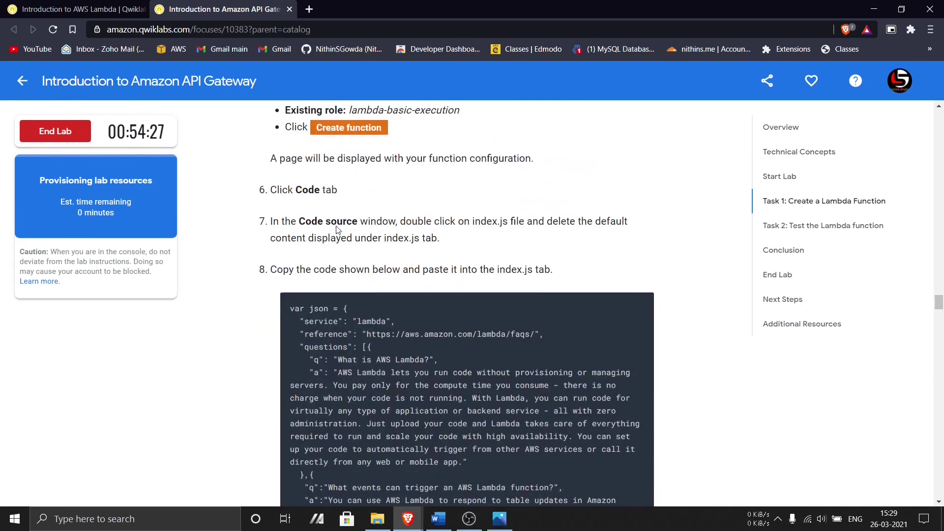
{"action": "scroll", "coordinate": [338, 230], "scroll_direction": "down", "scroll_amount": 3}
{"action": "scroll", "coordinate": [206, 244], "scroll_direction": "up", "scroll_amount": 4}
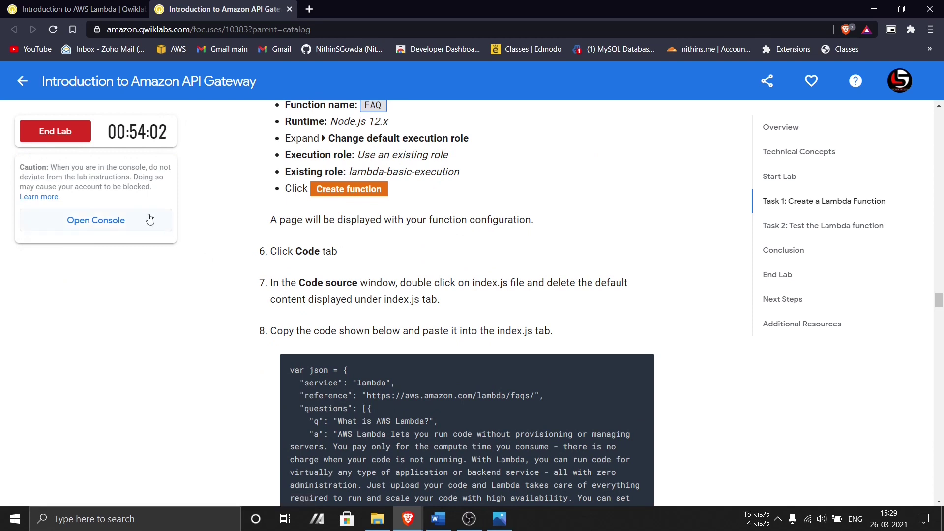
{"action": "left_click", "coordinate": [93, 227]}
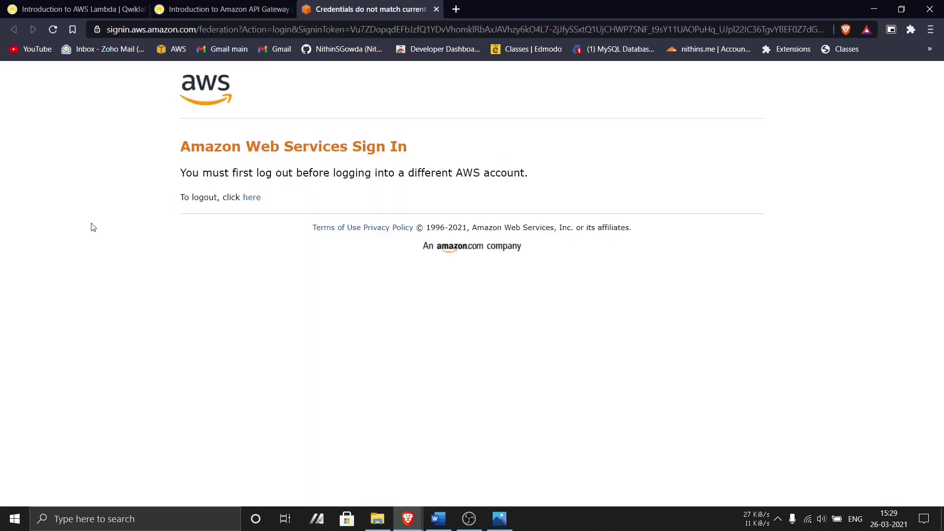
- Log out of the previous AWS account, reopen the lab console, and go to Lambda
{"action": "left_click", "coordinate": [252, 202]}
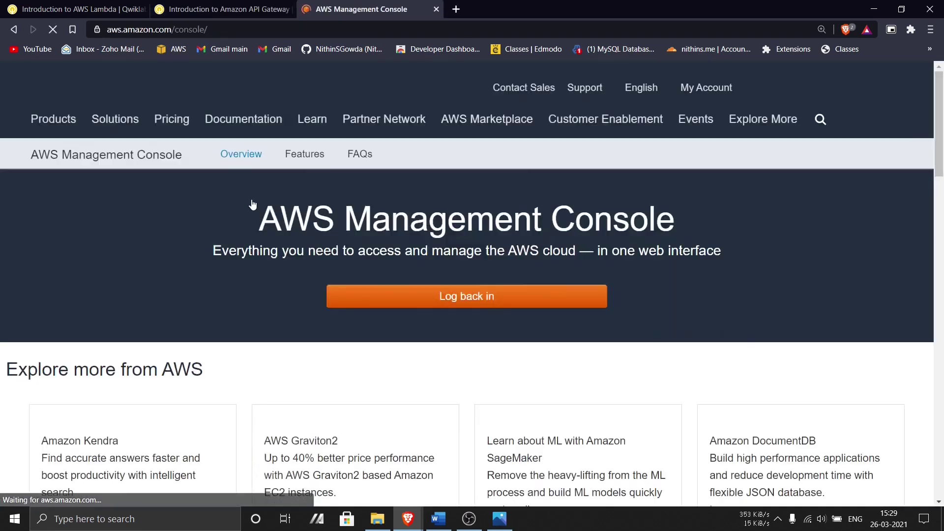
{"action": "key", "text": "ctrl+w"}
{"action": "left_click", "coordinate": [67, 219]}
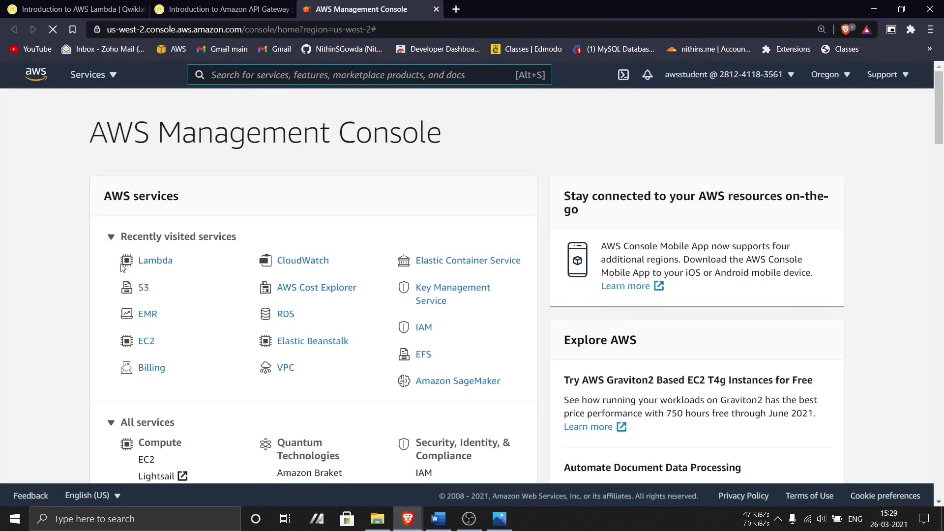
{"action": "left_click", "coordinate": [156, 262]}
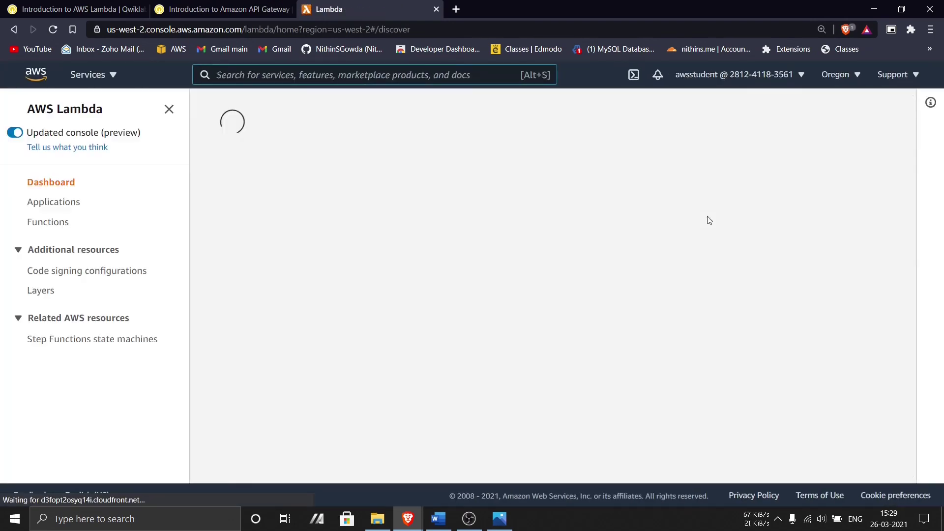
- Start a new function named FAQ with the Node.js 12.x runtime
{"action": "left_click", "coordinate": [827, 226]}
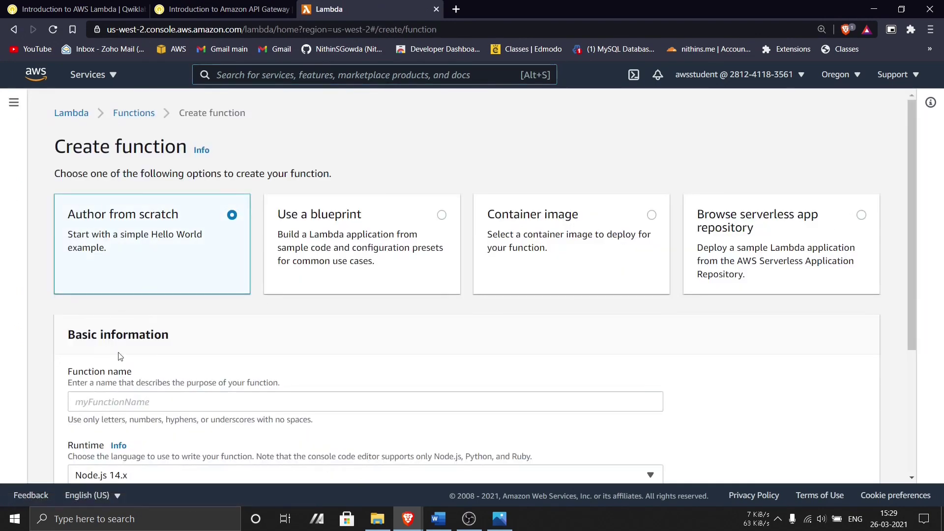
{"action": "left_click", "coordinate": [142, 399]}
{"action": "type", "text": "FAQ"}
{"action": "scroll", "coordinate": [148, 369], "scroll_direction": "down", "scroll_amount": 4}
{"action": "left_click", "coordinate": [170, 282]}
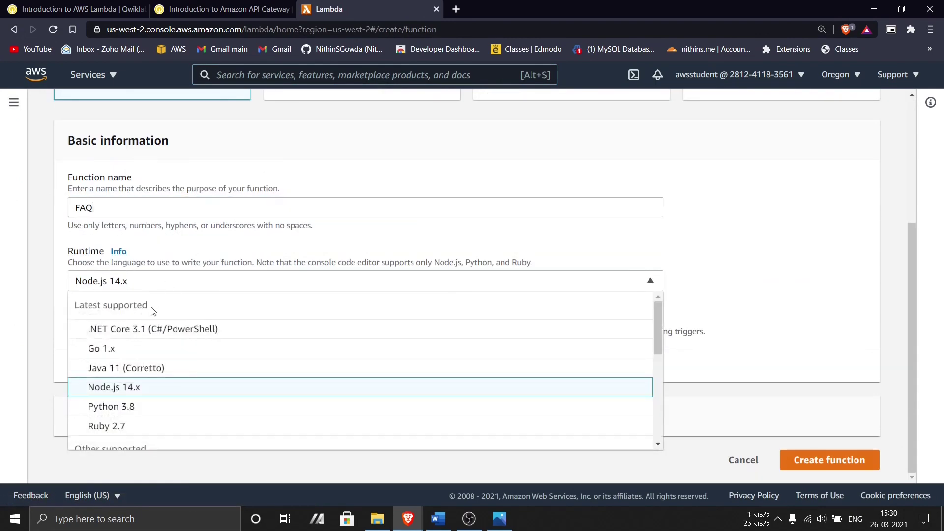
{"action": "scroll", "coordinate": [147, 404], "scroll_direction": "down", "scroll_amount": 3}
{"action": "scroll", "coordinate": [147, 394], "scroll_direction": "up", "scroll_amount": 1}
{"action": "left_click", "coordinate": [140, 372]}
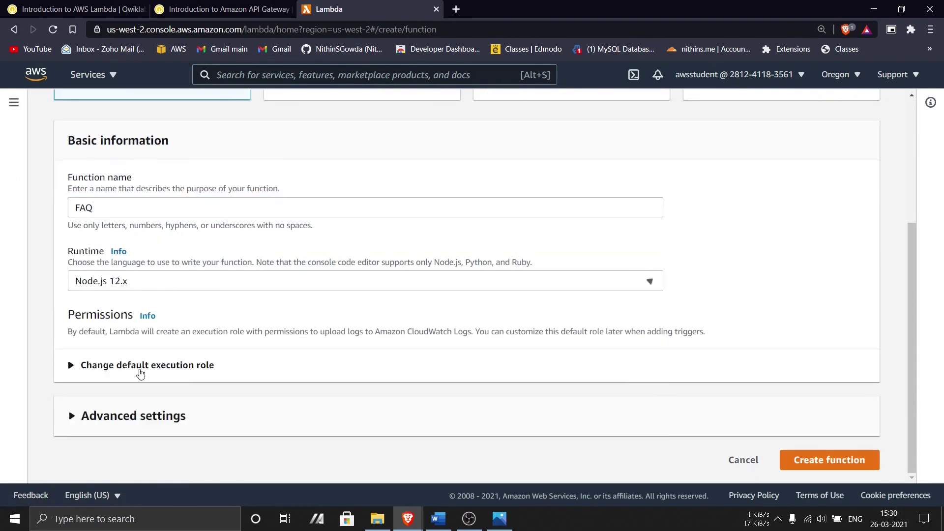
- Use the existing lambda-basic-execution role as the function's execution role
{"action": "left_click", "coordinate": [122, 367]}
{"action": "scroll", "coordinate": [122, 364], "scroll_direction": "down", "scroll_amount": 3}
{"action": "left_click", "coordinate": [123, 310]}
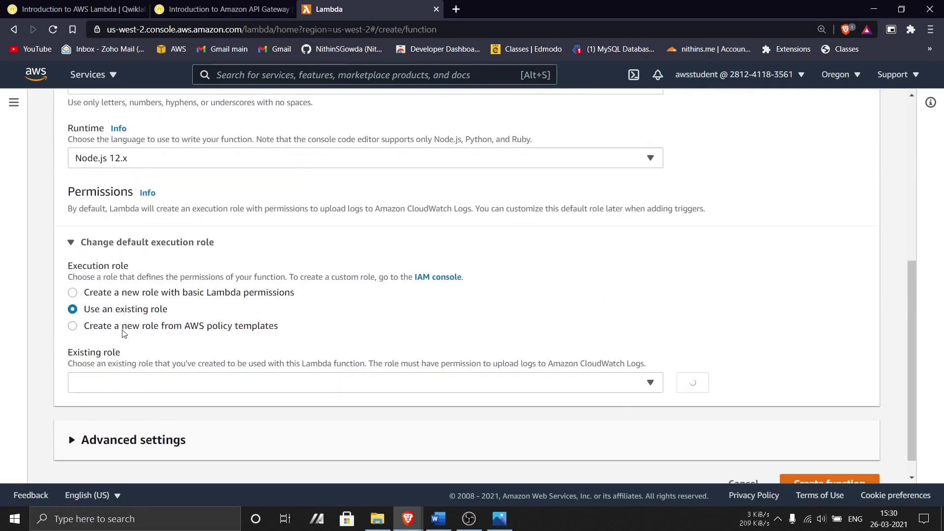
{"action": "left_click", "coordinate": [127, 384]}
{"action": "left_click", "coordinate": [126, 422]}
{"action": "scroll", "coordinate": [348, 322], "scroll_direction": "down", "scroll_amount": 1}
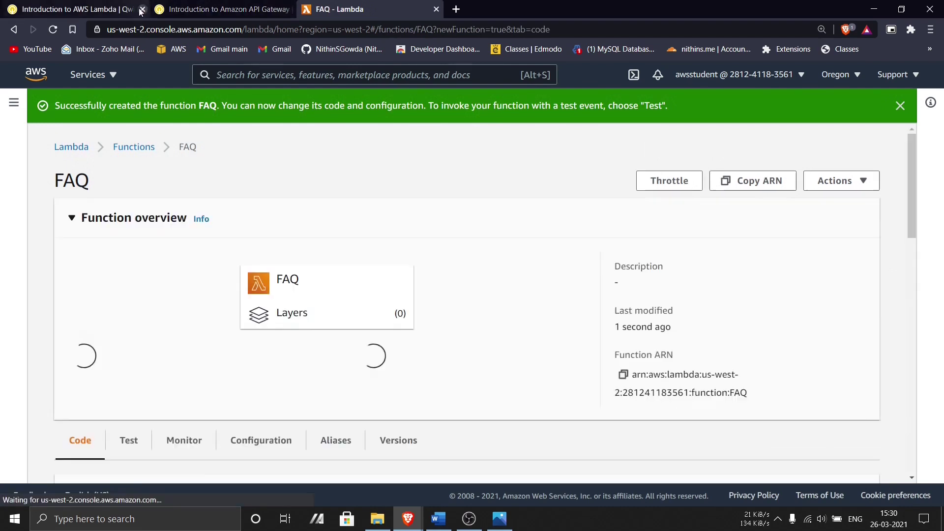
- Close the finished Lambda lab page and copy the FAQ function code from the instructions
{"action": "left_click", "coordinate": [142, 11]}
{"action": "left_click", "coordinate": [78, 10]}
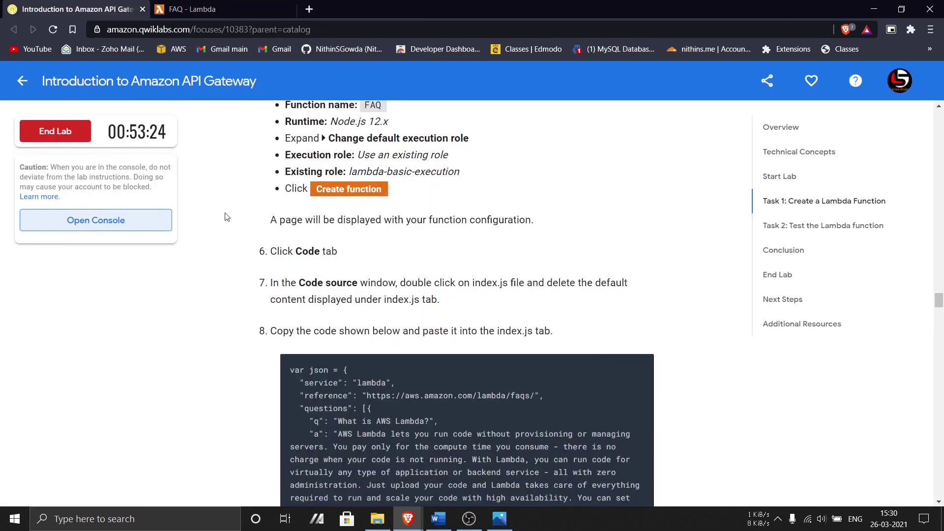
{"action": "scroll", "coordinate": [379, 198], "scroll_direction": "down", "scroll_amount": 3}
{"action": "left_click", "coordinate": [637, 187]}
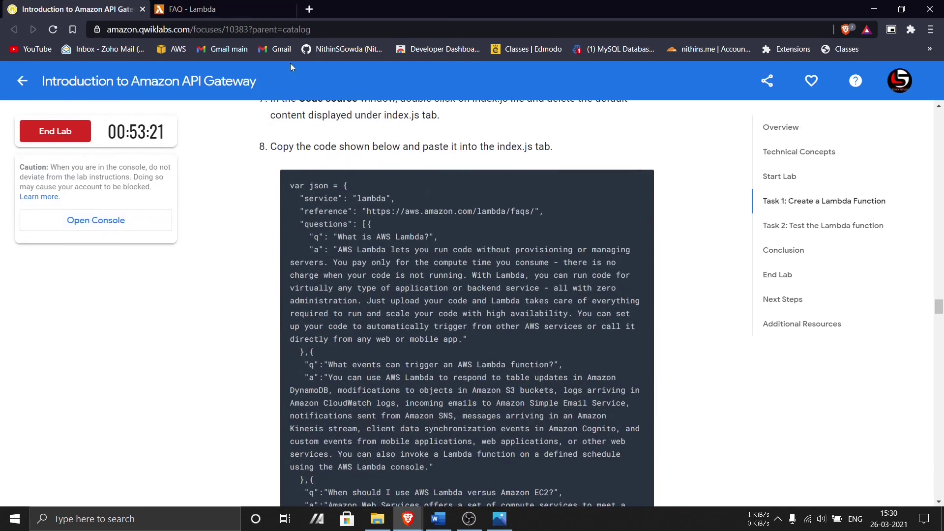
- Replace the default index.js code with the pasted FAQ code
{"action": "left_click", "coordinate": [187, 9]}
{"action": "scroll", "coordinate": [308, 287], "scroll_direction": "down", "scroll_amount": 5}
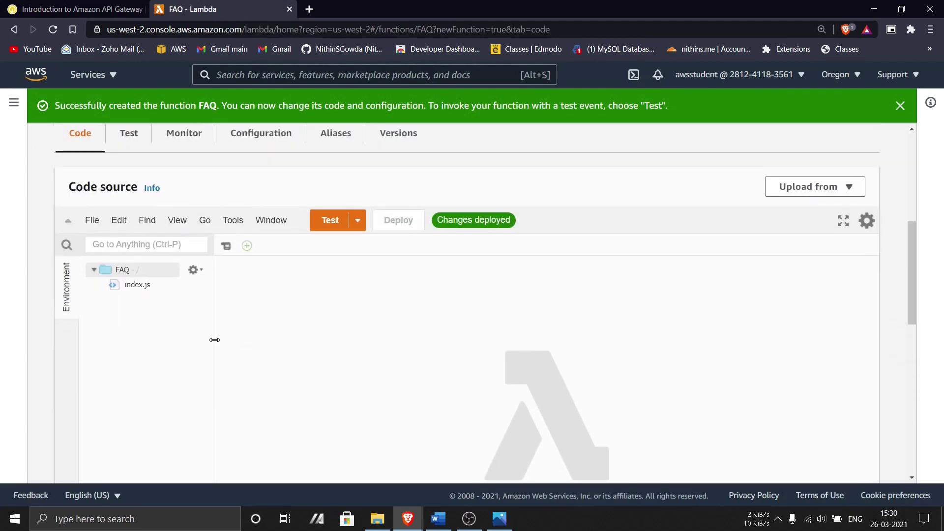
{"action": "left_click", "coordinate": [129, 286]}
{"action": "right_click", "coordinate": [138, 288]}
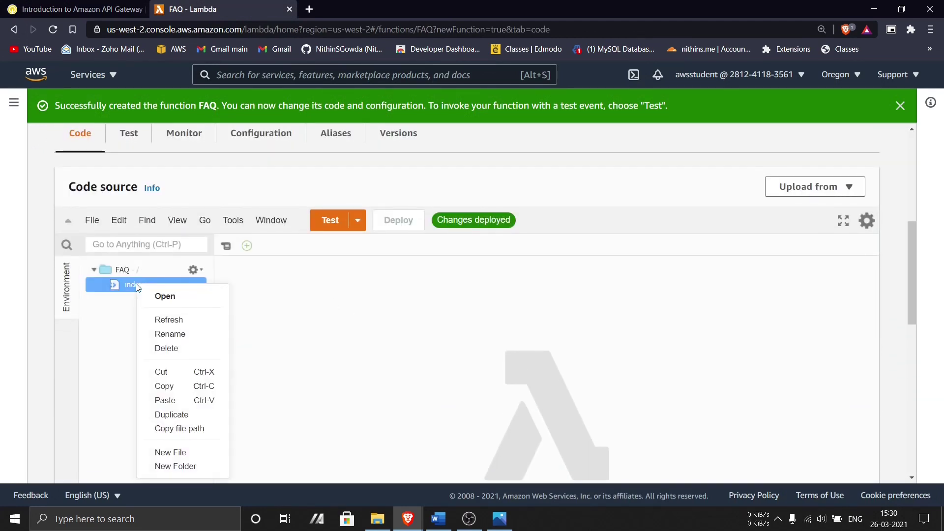
{"action": "left_click", "coordinate": [155, 297]}
{"action": "left_click", "coordinate": [361, 324]}
{"action": "key", "text": "ctrl+a"}
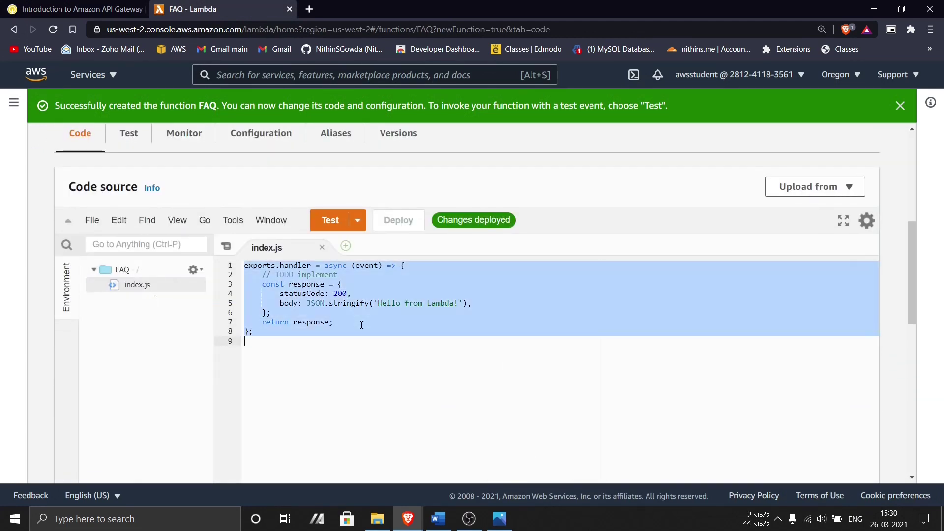
{"action": "key", "text": "ctrl+v"}
{"action": "left_click_drag", "start_coordinate": [914, 282], "coordinate": [910, 252]}
{"action": "left_click", "coordinate": [503, 363]}
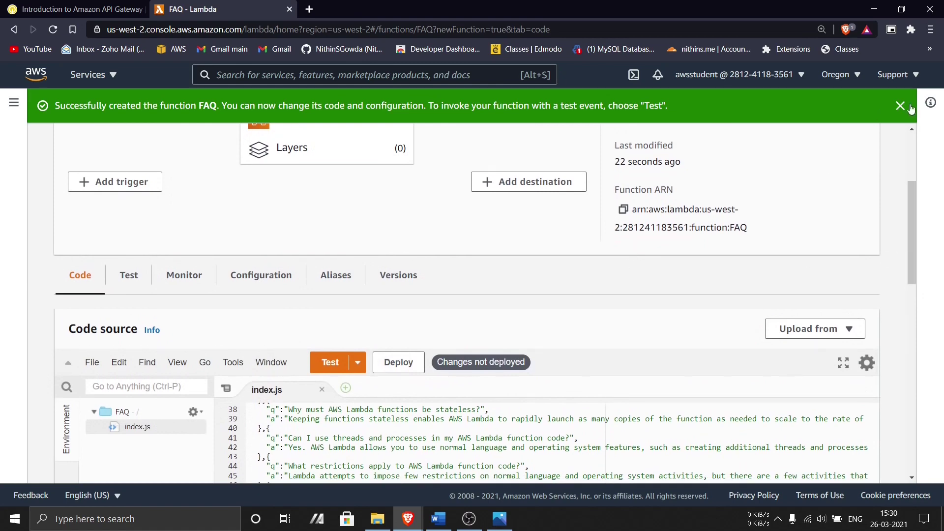
- Dismiss the function-created message and review the saved reference screenshots
{"action": "left_click", "coordinate": [900, 106]}
{"action": "left_click", "coordinate": [500, 518]}
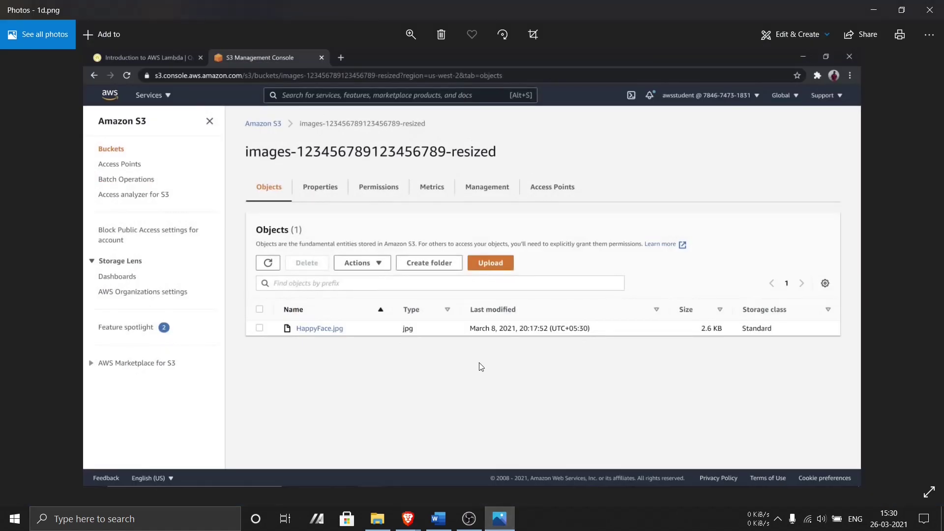
{"action": "key", "text": "Right"}
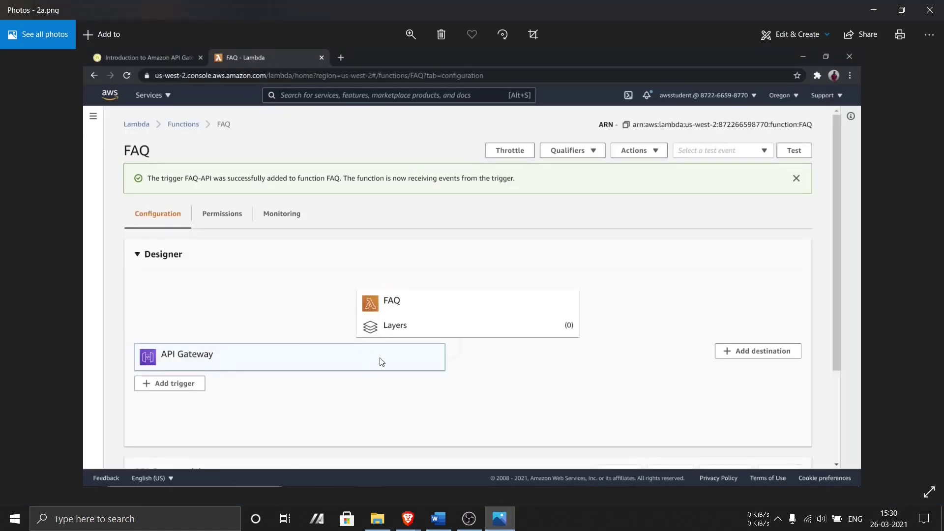
{"action": "key", "text": "Right"}
{"action": "key", "text": "Right"}
{"action": "key", "text": "alt+Tab"}
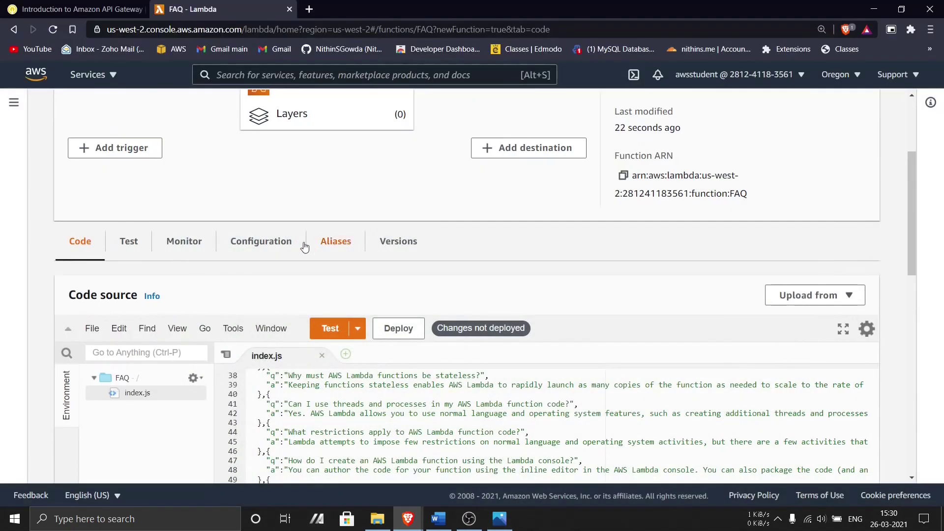
{"action": "scroll", "coordinate": [304, 248], "scroll_direction": "up", "scroll_amount": 2}
{"action": "scroll", "coordinate": [304, 248], "scroll_direction": "down", "scroll_amount": 5}
- Copy the description 'Provide a random FAQ' from the instructions and deploy the FAQ code
{"action": "left_click", "coordinate": [78, 9]}
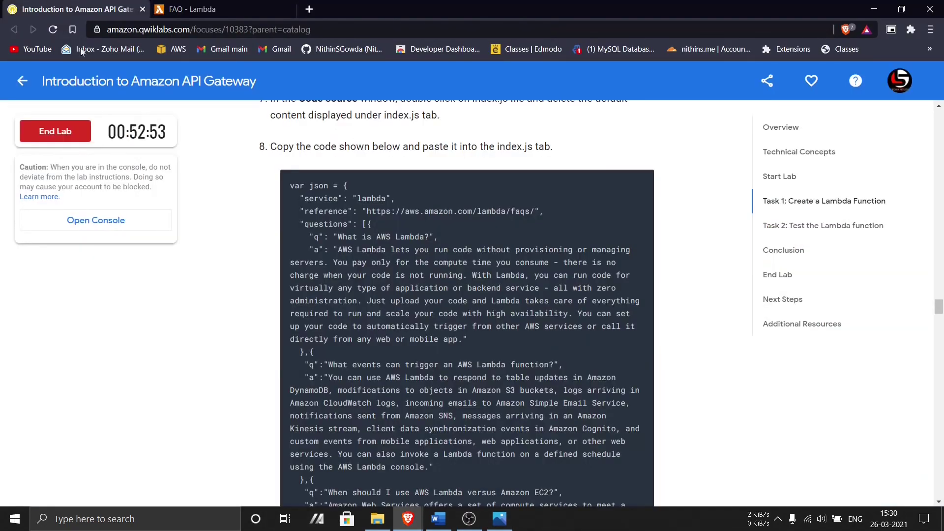
{"action": "scroll", "coordinate": [688, 356], "scroll_direction": "down", "scroll_amount": 20}
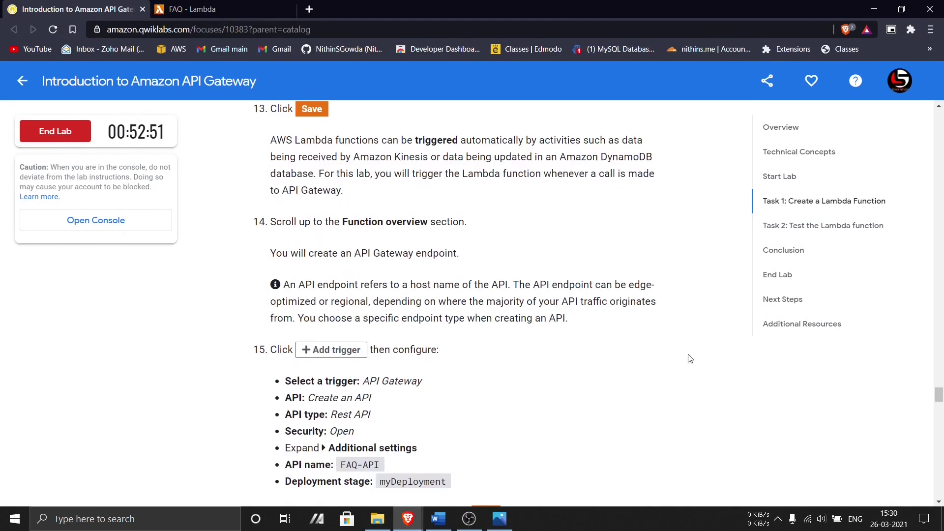
{"action": "scroll", "coordinate": [688, 356], "scroll_direction": "up", "scroll_amount": 7}
{"action": "scroll", "coordinate": [629, 344], "scroll_direction": "down", "scroll_amount": 3}
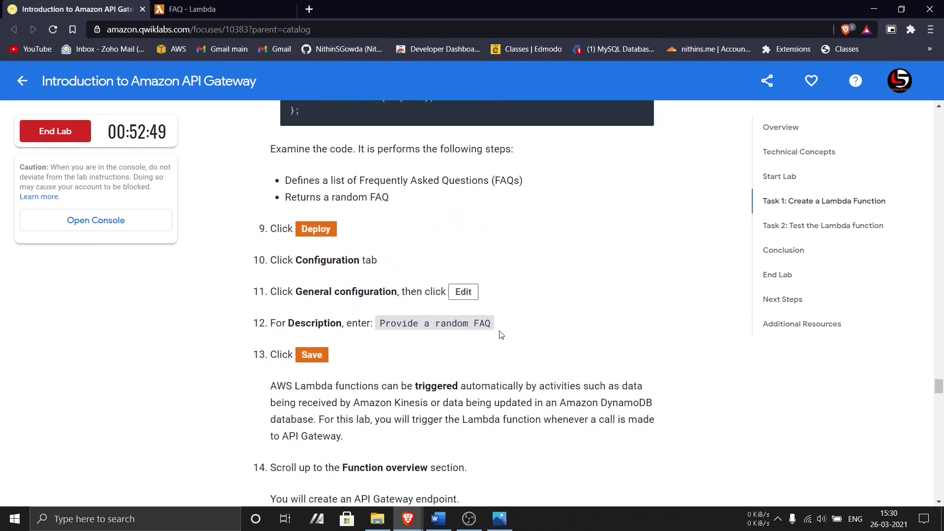
{"action": "scroll", "coordinate": [501, 335], "scroll_direction": "down", "scroll_amount": 1}
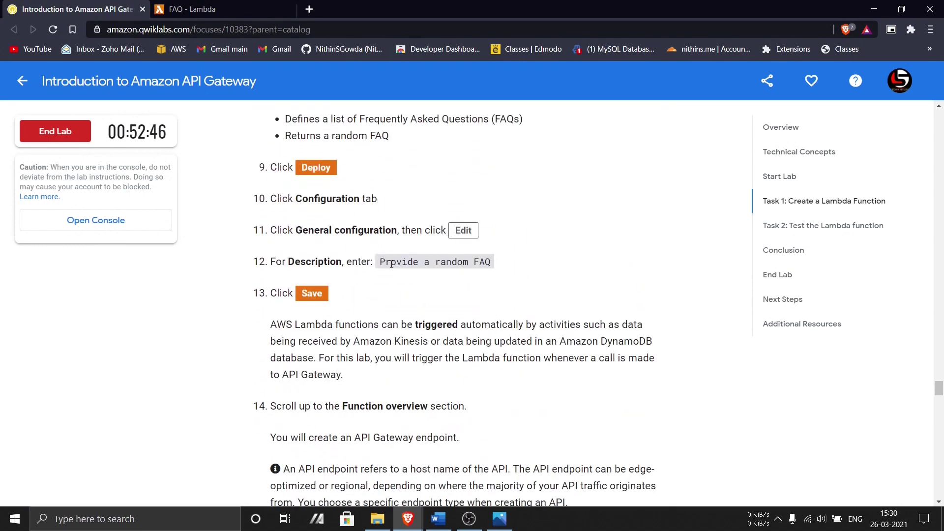
{"action": "left_click_drag", "start_coordinate": [391, 265], "coordinate": [482, 262]}
{"action": "left_click", "coordinate": [211, 9]}
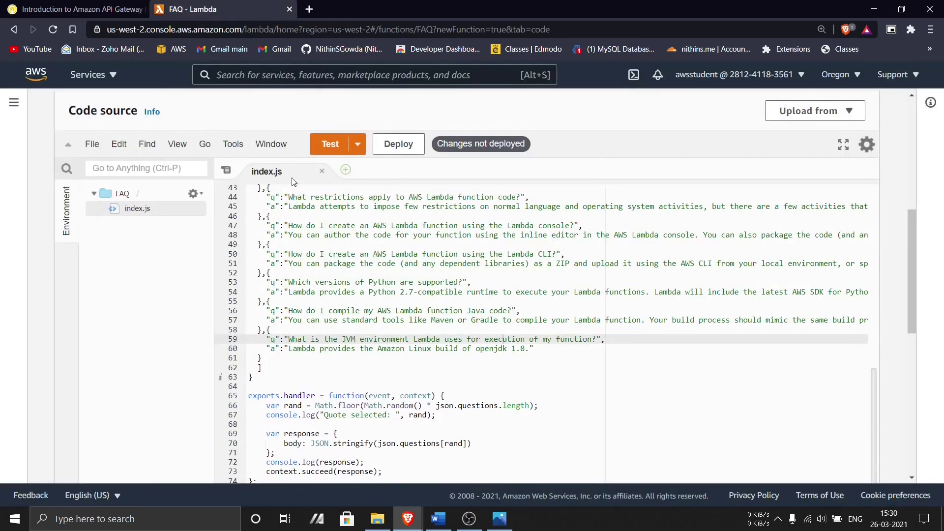
{"action": "left_click", "coordinate": [391, 145]}
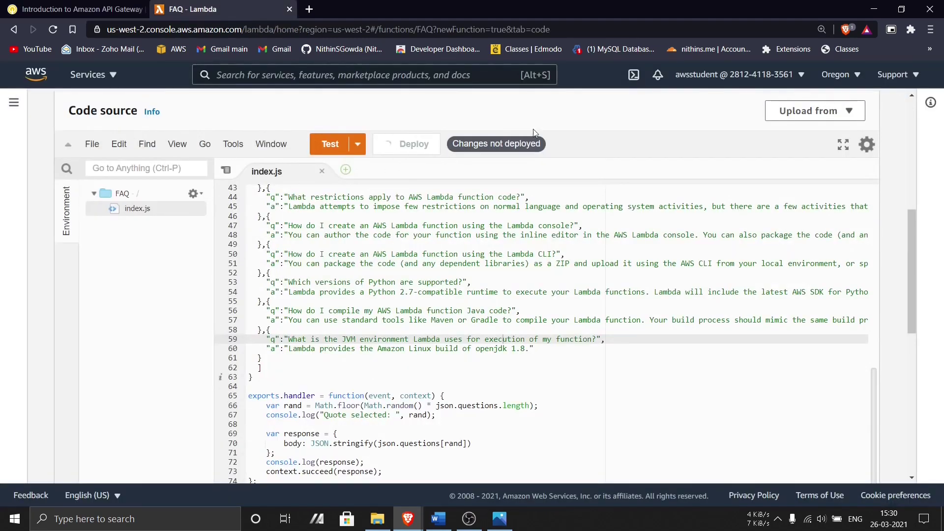
- Save 'Provide a random FAQ' as the description in the function's general configuration
{"action": "scroll", "coordinate": [624, 382], "scroll_direction": "up", "scroll_amount": 5}
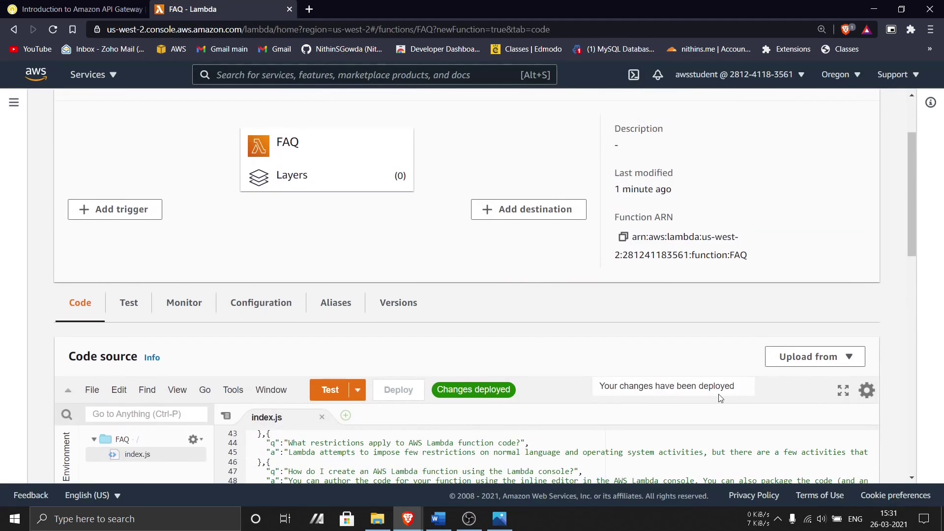
{"action": "scroll", "coordinate": [720, 399], "scroll_direction": "up", "scroll_amount": 2}
{"action": "left_click", "coordinate": [284, 410]}
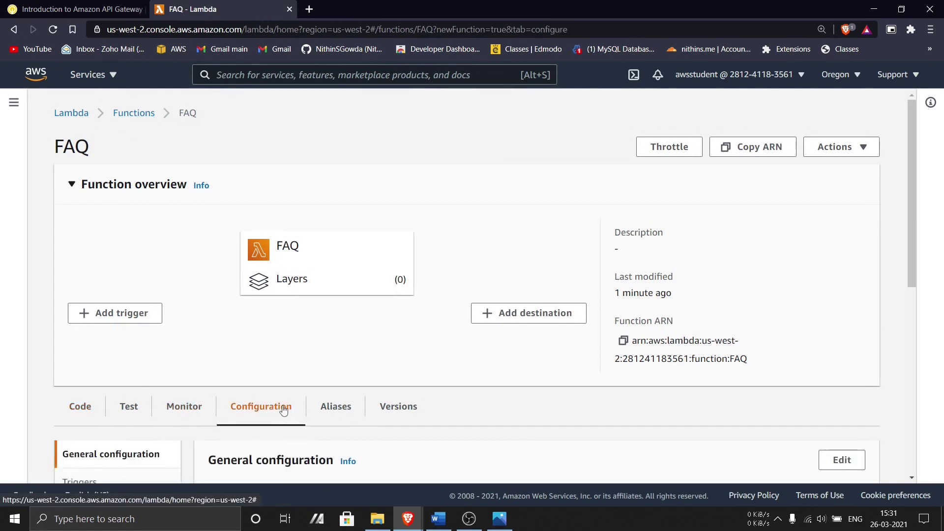
{"action": "scroll", "coordinate": [154, 266], "scroll_direction": "down", "scroll_amount": 5}
{"action": "left_click", "coordinate": [841, 214]}
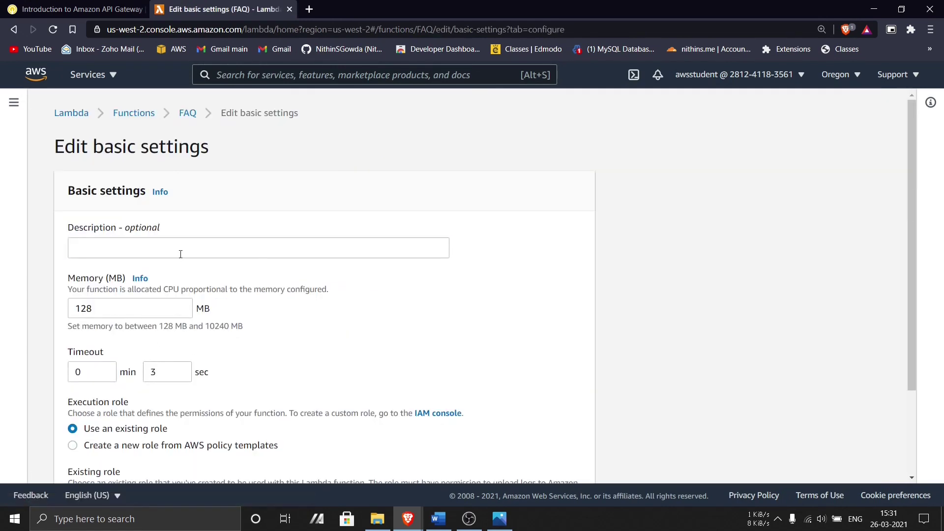
{"action": "left_click", "coordinate": [179, 248]}
{"action": "type", "text": "Provide a random FAQ"}
{"action": "scroll", "coordinate": [413, 418], "scroll_direction": "down", "scroll_amount": 2}
{"action": "left_click", "coordinate": [569, 460]}
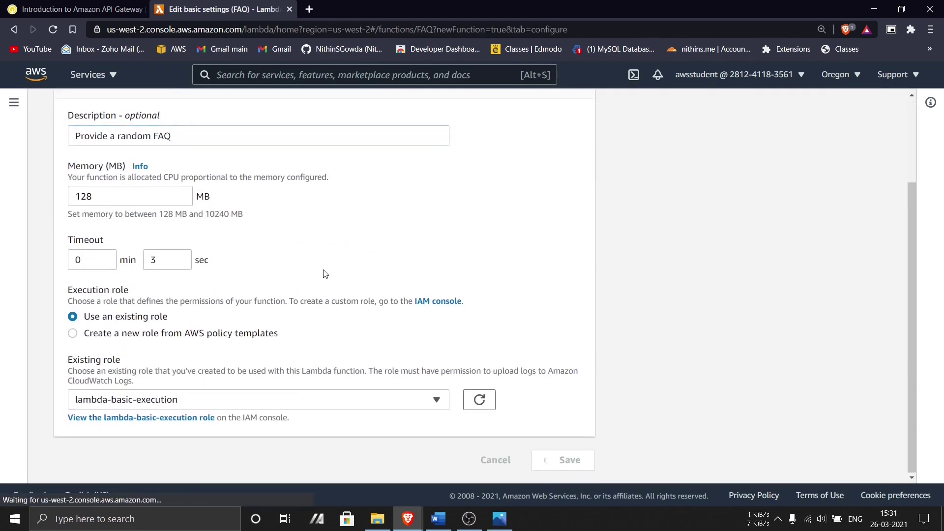
- Read the next lab instructions, then go back to the FAQ Lambda tab
{"action": "left_click", "coordinate": [93, 6]}
{"action": "scroll", "coordinate": [365, 331], "scroll_direction": "down", "scroll_amount": 2}
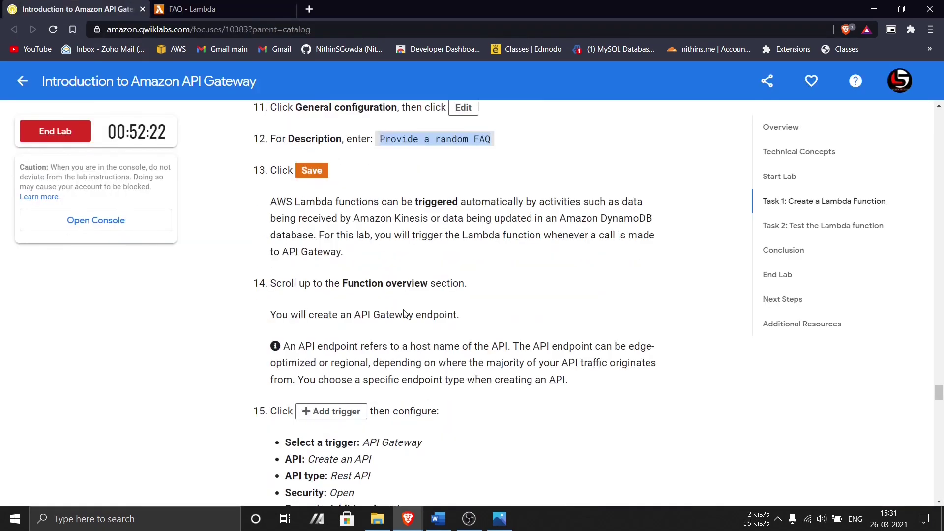
{"action": "scroll", "coordinate": [369, 255], "scroll_direction": "down", "scroll_amount": 4}
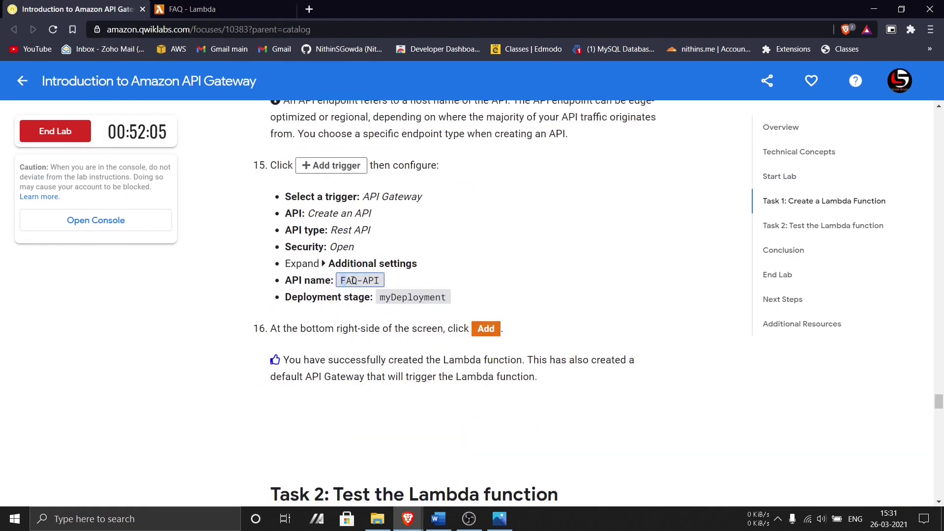
{"action": "left_click", "coordinate": [191, 9]}
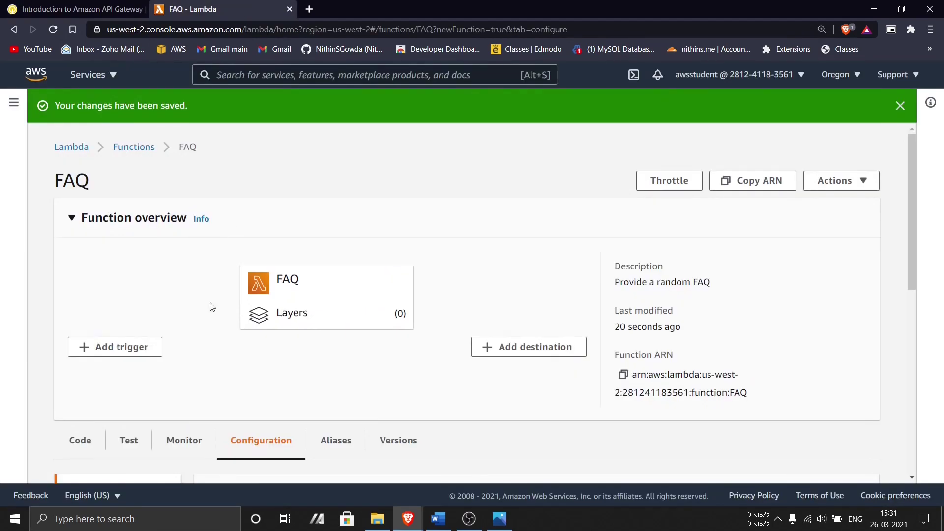
- Add an API Gateway trigger that creates a new REST API
{"action": "left_click", "coordinate": [112, 350]}
{"action": "left_click", "coordinate": [116, 235]}
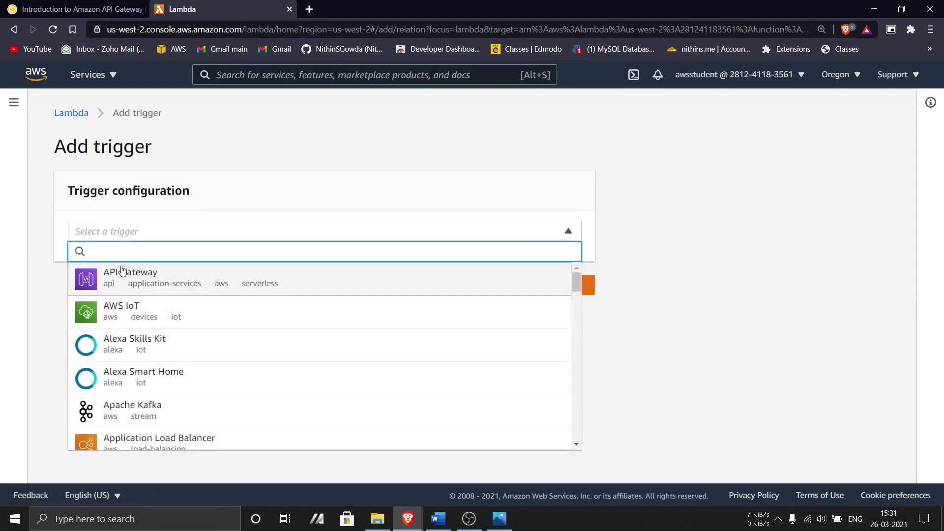
{"action": "left_click", "coordinate": [117, 279]}
{"action": "scroll", "coordinate": [227, 264], "scroll_direction": "down", "scroll_amount": 3}
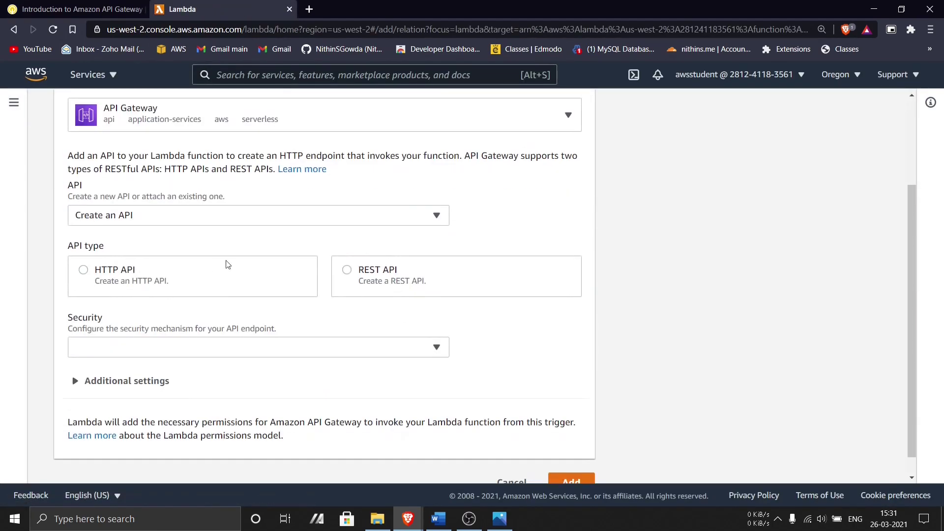
{"action": "left_click", "coordinate": [364, 280]}
{"action": "left_click", "coordinate": [78, 8]}
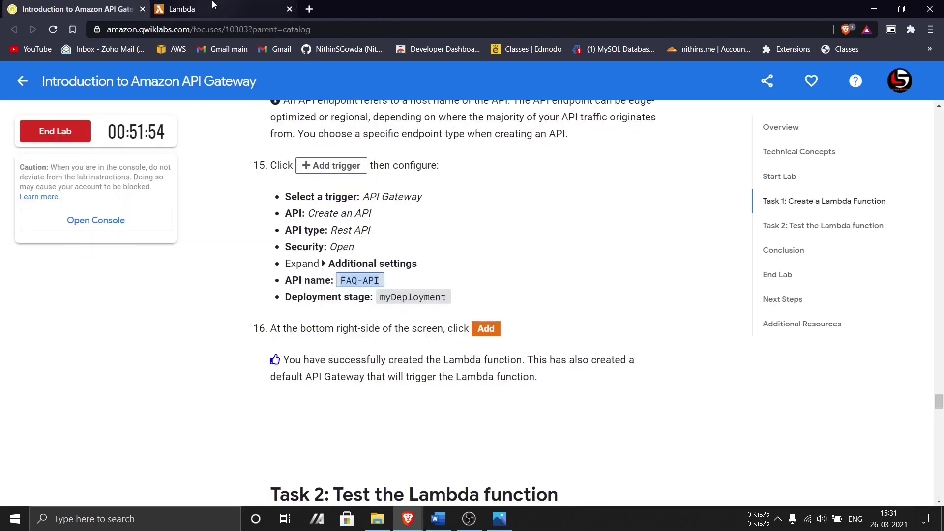
{"action": "left_click", "coordinate": [182, 9]}
- Set security to Open and deployment stage to myDeployment, then create the FAQ-API trigger
{"action": "left_click", "coordinate": [163, 349]}
{"action": "left_click", "coordinate": [109, 386]}
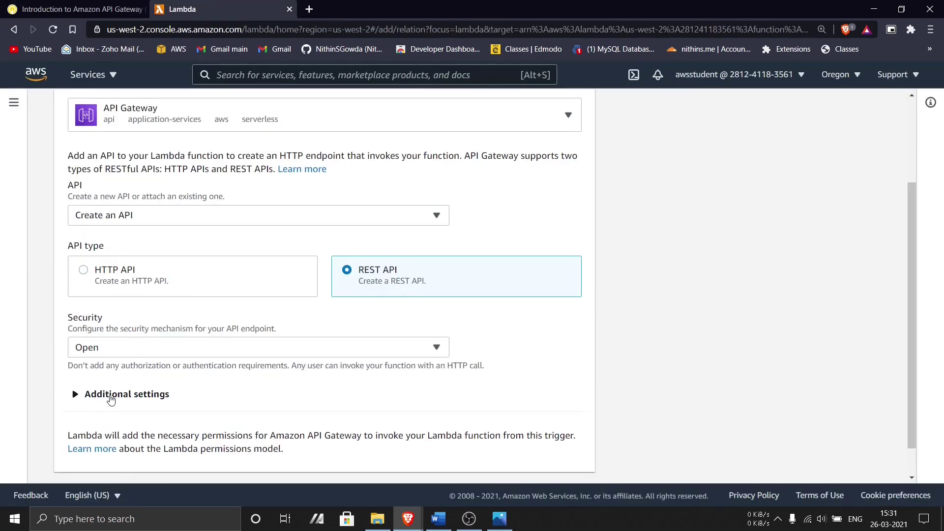
{"action": "left_click", "coordinate": [109, 396]}
{"action": "scroll", "coordinate": [131, 350], "scroll_direction": "down", "scroll_amount": 3}
{"action": "left_click", "coordinate": [67, 5]}
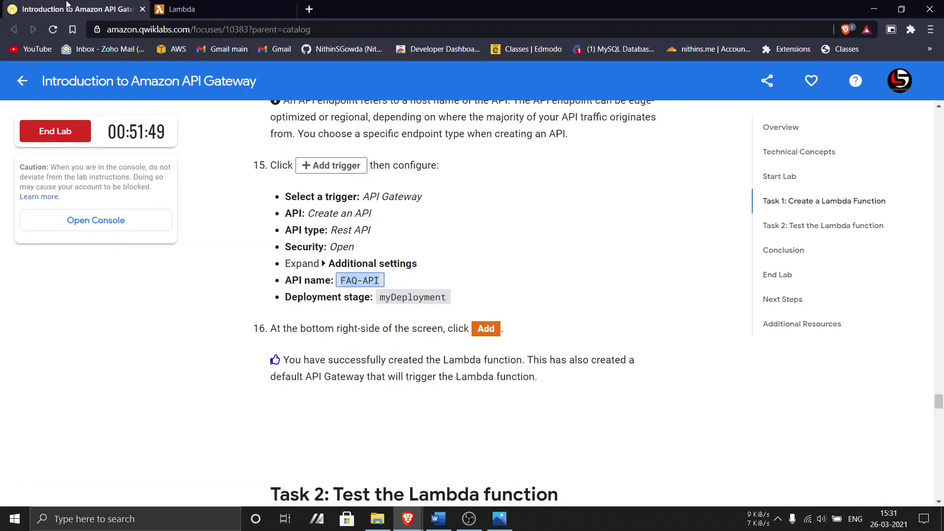
{"action": "scroll", "coordinate": [354, 245], "scroll_direction": "down", "scroll_amount": 6}
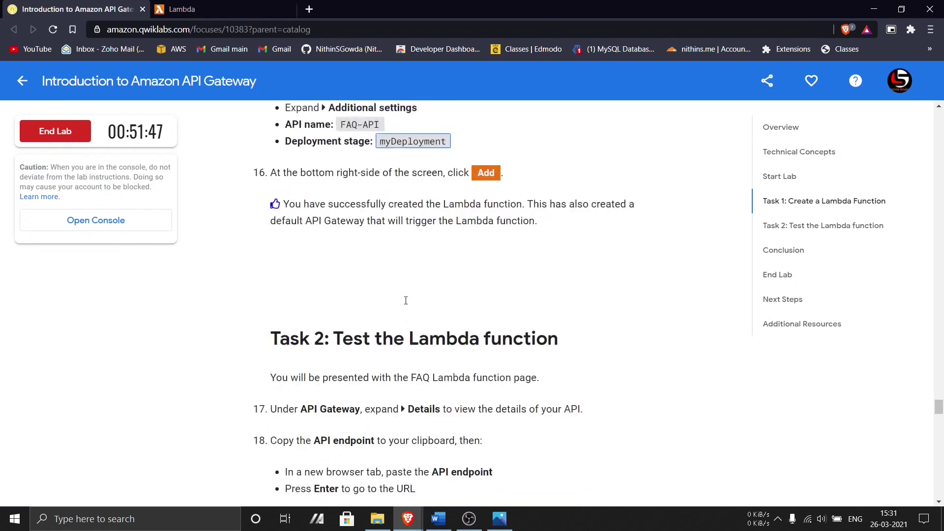
{"action": "left_click", "coordinate": [182, 9]}
{"action": "scroll", "coordinate": [124, 221], "scroll_direction": "down", "scroll_amount": 3}
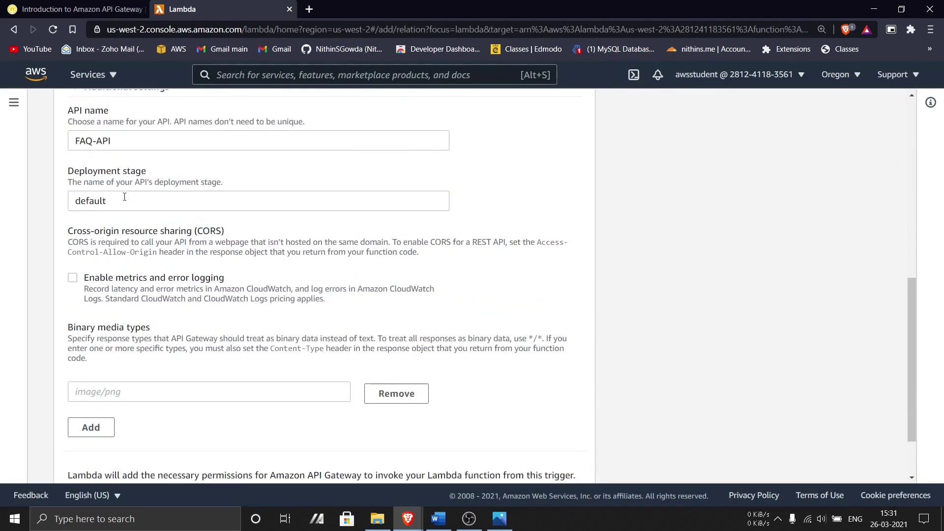
{"action": "triple_click", "coordinate": [124, 200]}
{"action": "type", "text": "myDeployment"}
{"action": "scroll", "coordinate": [88, 295], "scroll_direction": "down", "scroll_amount": 2}
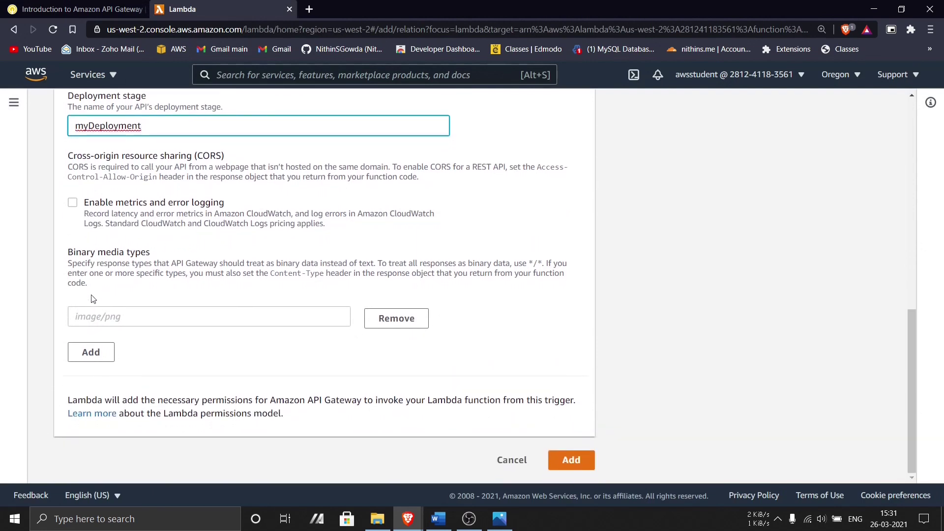
{"action": "left_click", "coordinate": [573, 461]}
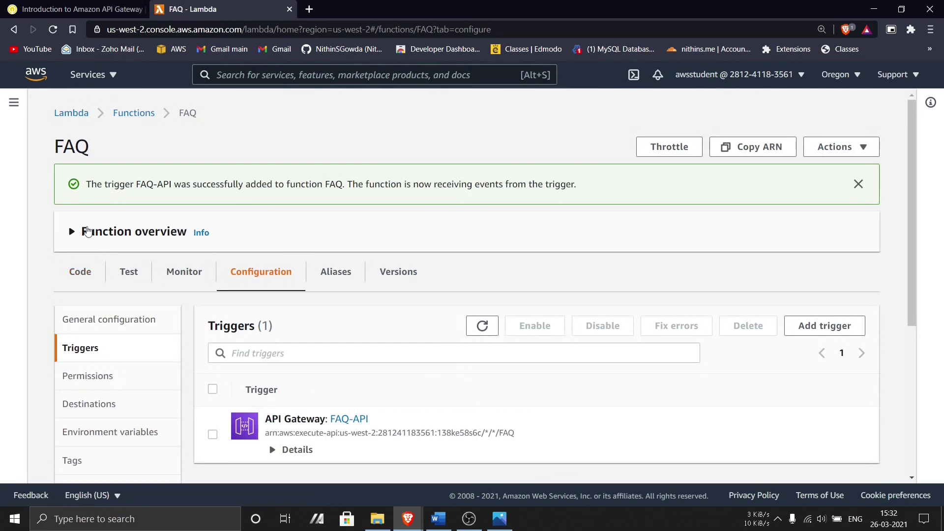
- Expand the function overview diagram and check the lab instructions for the next step
{"action": "left_click", "coordinate": [72, 233]}
{"action": "scroll", "coordinate": [418, 361], "scroll_direction": "down", "scroll_amount": 1}
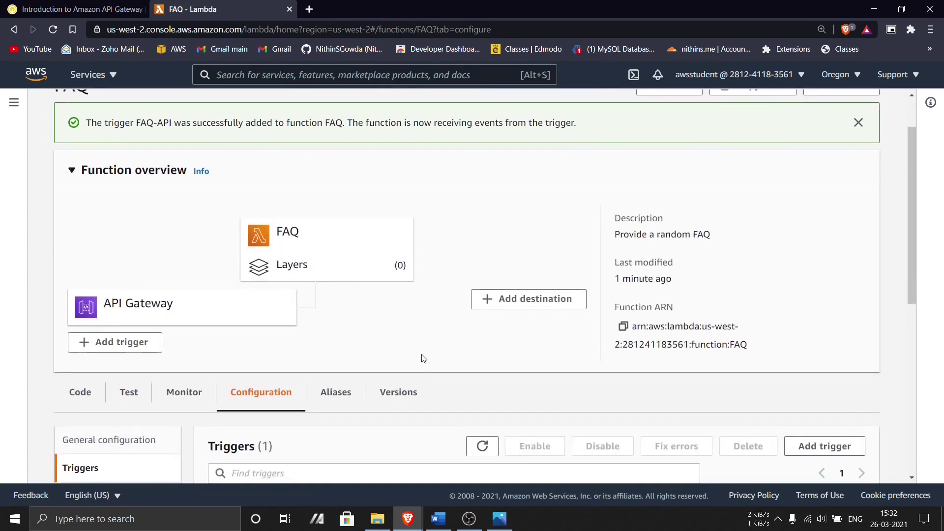
{"action": "scroll", "coordinate": [424, 359], "scroll_direction": "up", "scroll_amount": 1}
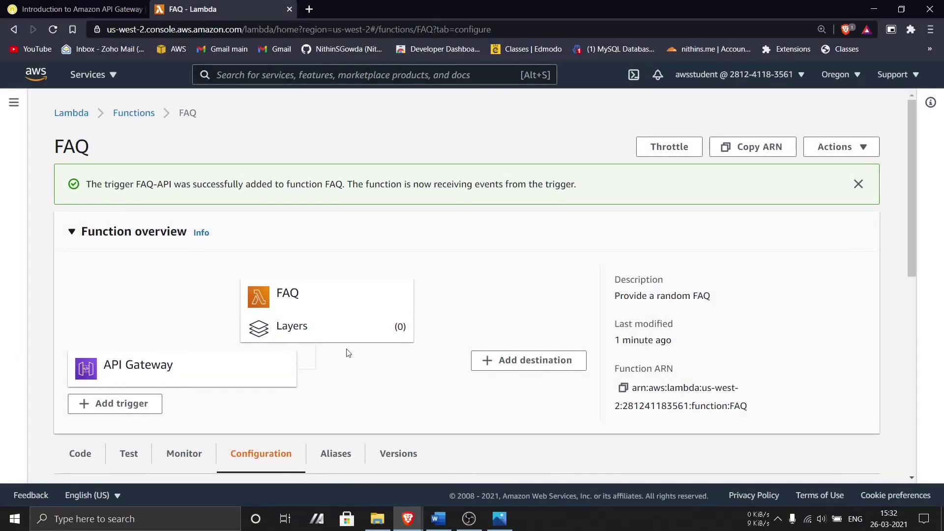
{"action": "scroll", "coordinate": [398, 345], "scroll_direction": "down", "scroll_amount": 3}
{"action": "key", "text": "ctrl+Tab"}
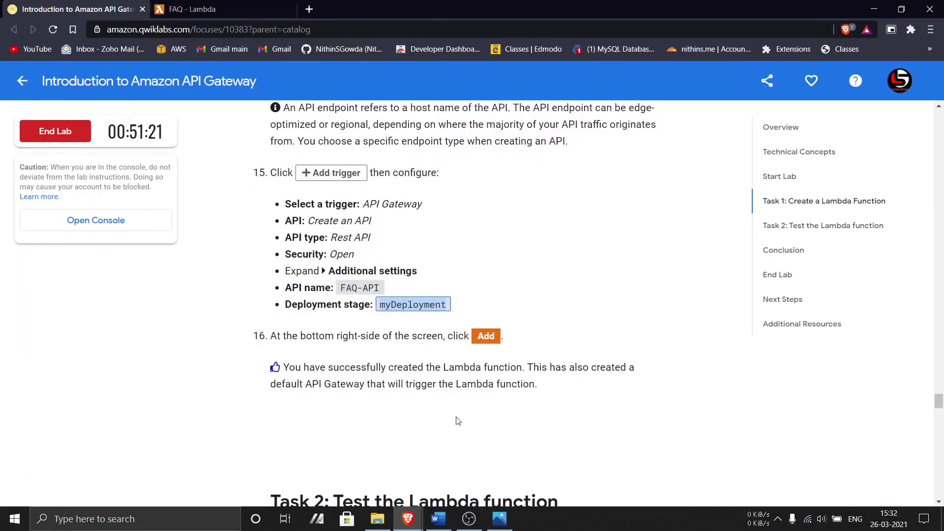
{"action": "scroll", "coordinate": [398, 336], "scroll_direction": "down", "scroll_amount": 3}
{"action": "scroll", "coordinate": [398, 335], "scroll_direction": "down", "scroll_amount": 3}
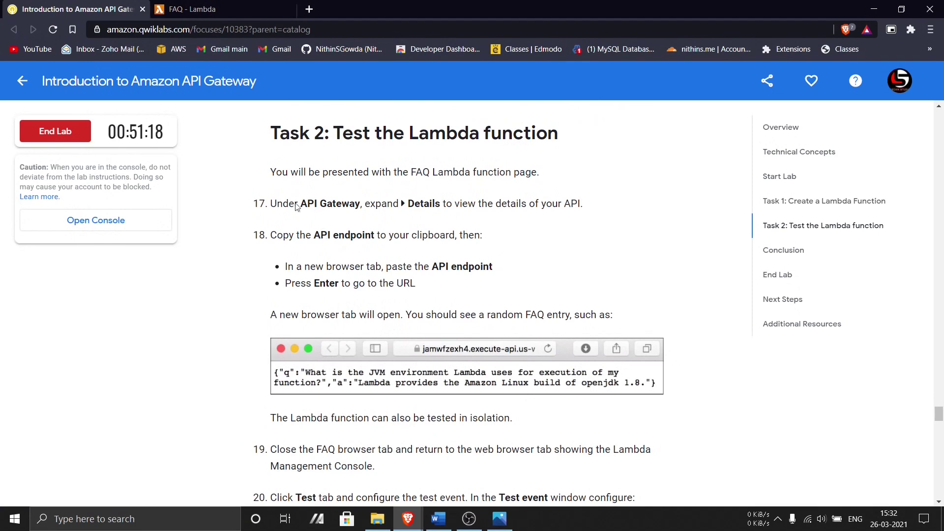
{"action": "left_click", "coordinate": [192, 8]}
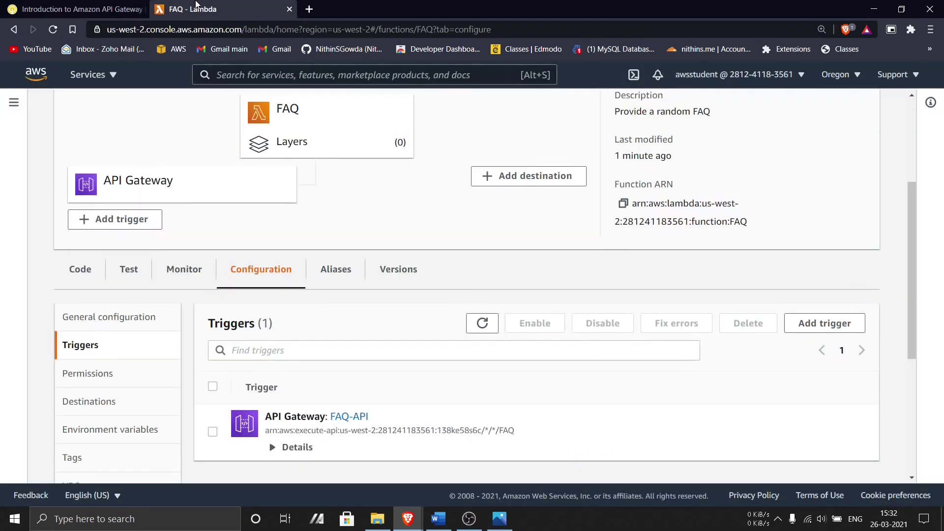
- Copy the FAQ-API endpoint URL from its trigger details into a new tab
{"action": "left_click", "coordinate": [272, 447]}
{"action": "scroll", "coordinate": [352, 310], "scroll_direction": "down", "scroll_amount": 3}
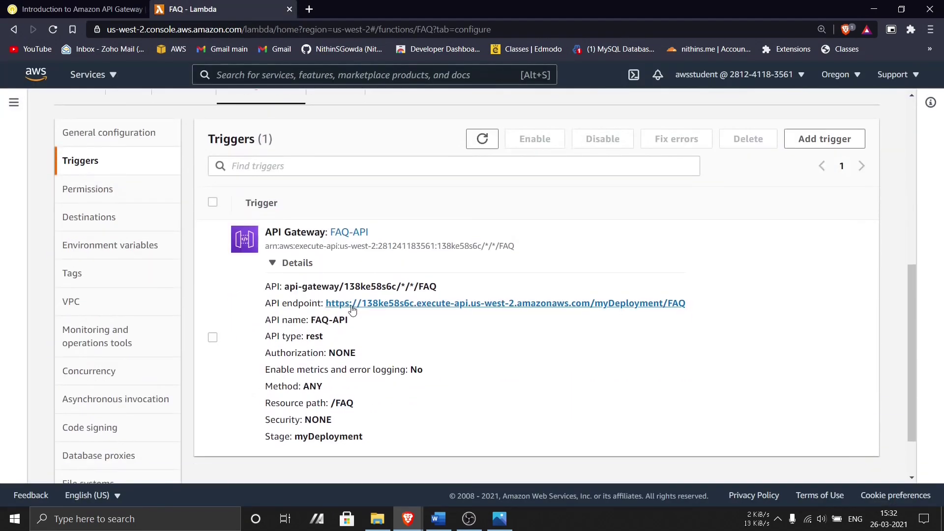
{"action": "right_click", "coordinate": [509, 308]}
{"action": "left_click", "coordinate": [552, 391]}
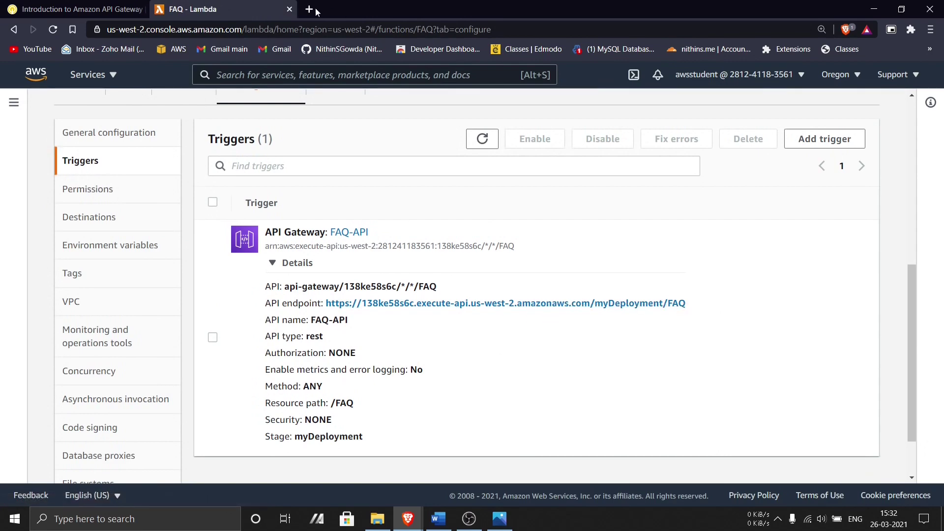
{"action": "left_click", "coordinate": [312, 8]}
{"action": "key", "text": "ctrl+v"}
- Load the endpoint to see the random FAQ JSON, then copy {} from the lab instructions
{"action": "key", "text": "Return"}
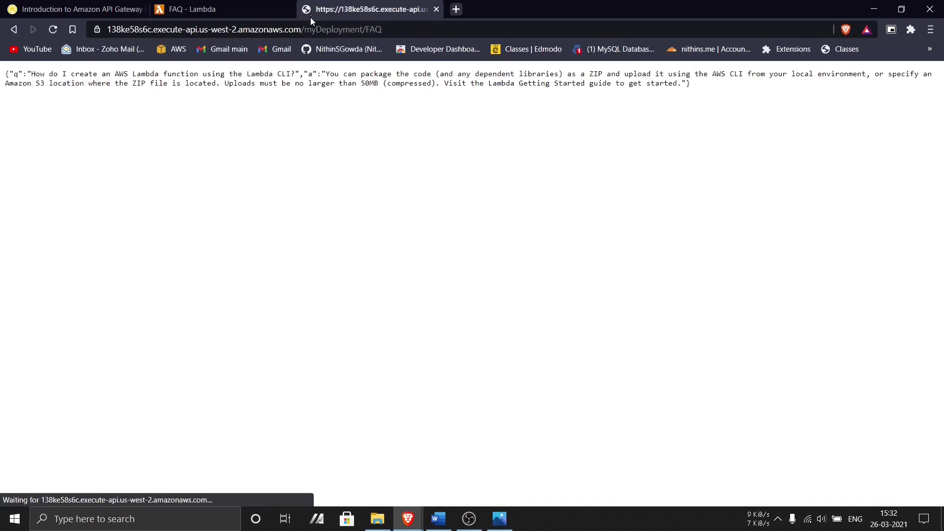
{"action": "key", "text": "ctrl+plus"}
{"action": "key", "text": "ctrl+plus"}
{"action": "key", "text": "ctrl+plus"}
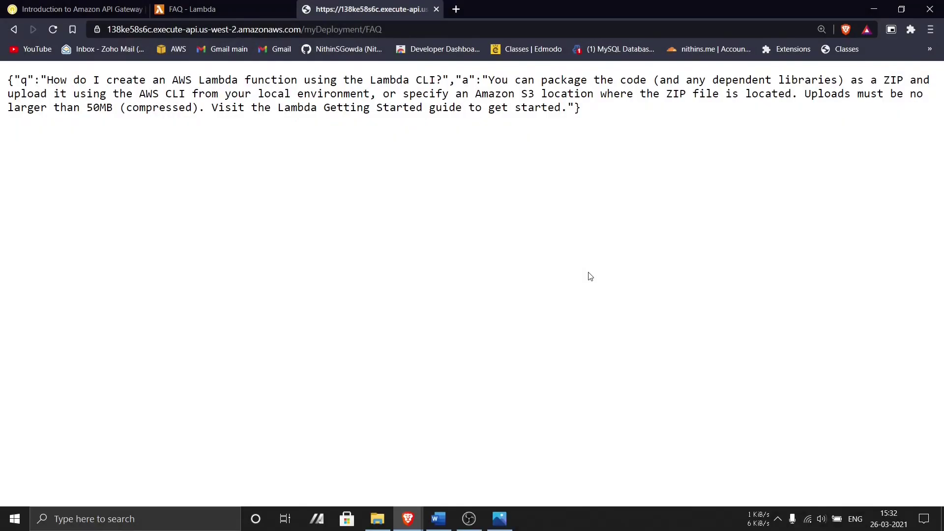
{"action": "left_click", "coordinate": [199, 9]}
{"action": "left_click", "coordinate": [78, 9]}
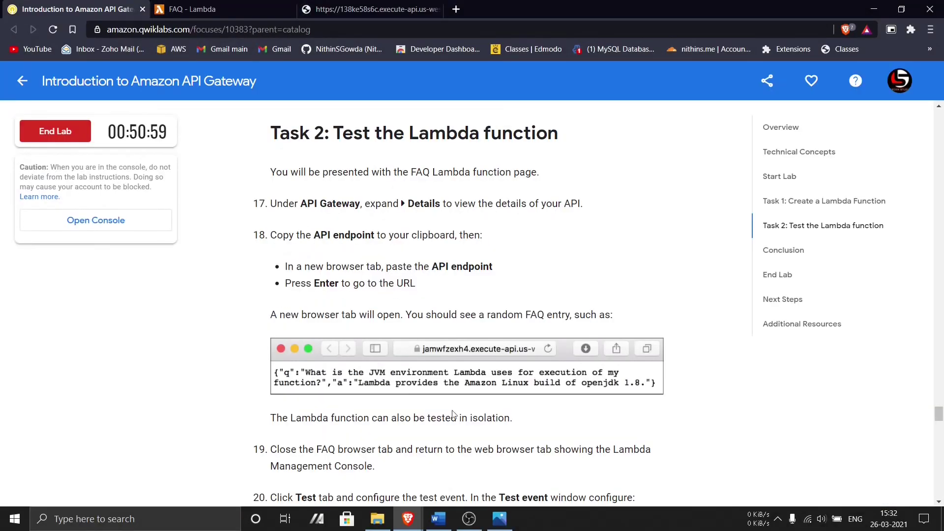
{"action": "scroll", "coordinate": [413, 405], "scroll_direction": "down", "scroll_amount": 3}
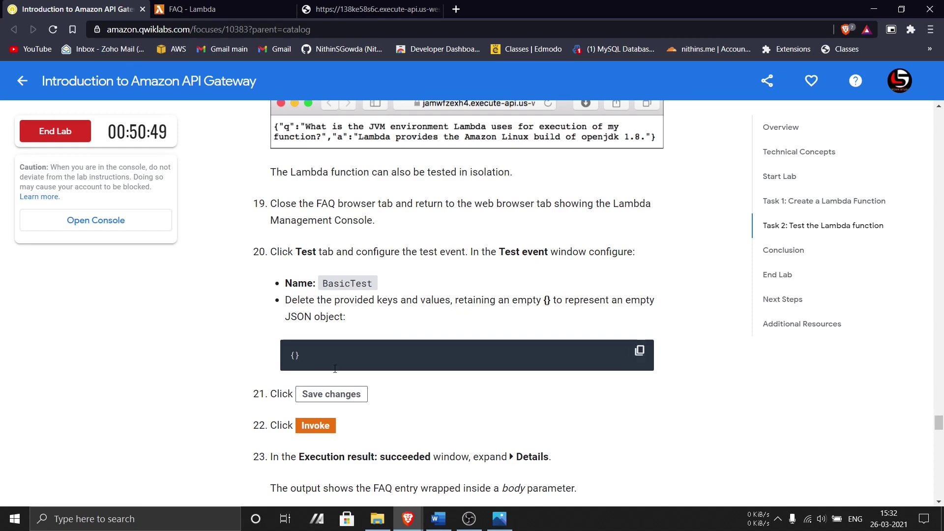
{"action": "left_click", "coordinate": [637, 352]}
{"action": "left_click", "coordinate": [192, 9]}
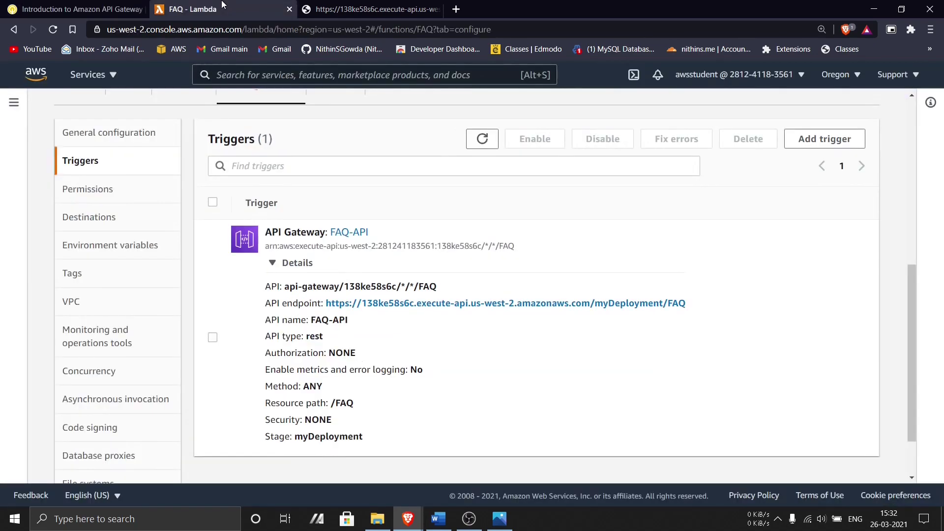
- Reduce the new test event's JSON to an empty {} object
{"action": "left_click", "coordinate": [128, 268]}
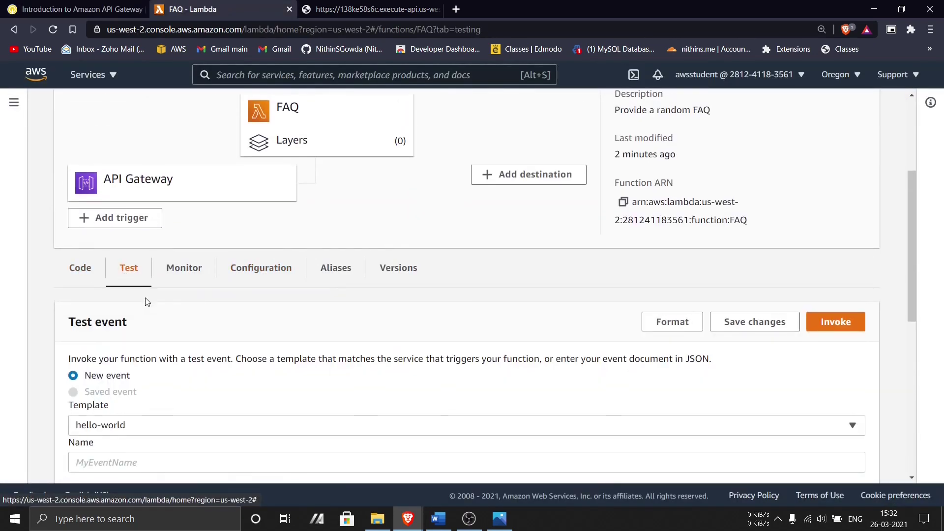
{"action": "scroll", "coordinate": [147, 319], "scroll_direction": "down", "scroll_amount": 3}
{"action": "left_click_drag", "start_coordinate": [185, 411], "coordinate": [106, 370]}
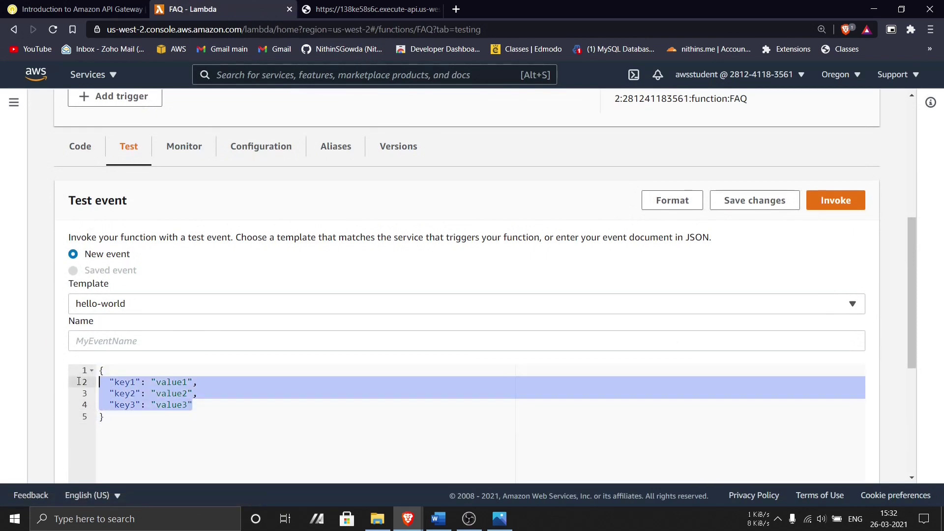
{"action": "key", "text": "BackSpace"}
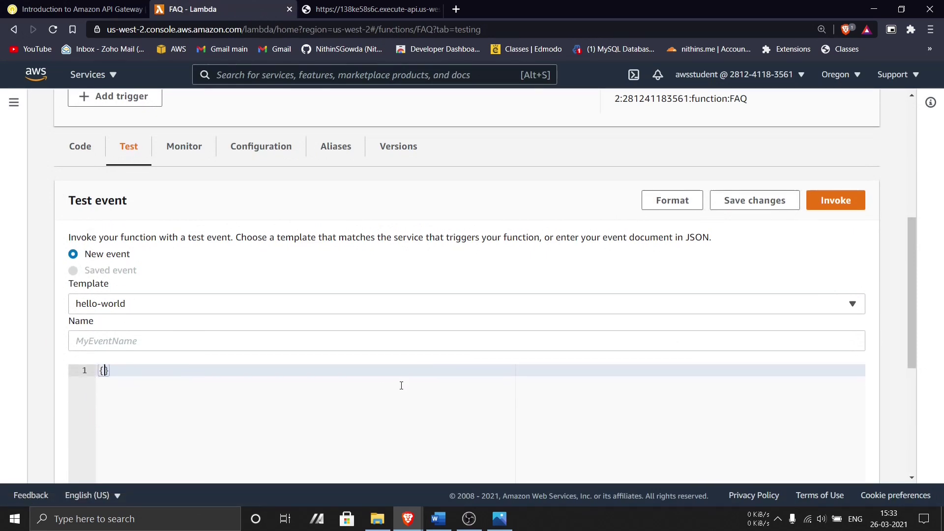
- Name the test event BasicTest, copied from the lab instructions, and save it
{"action": "left_click", "coordinate": [78, 9]}
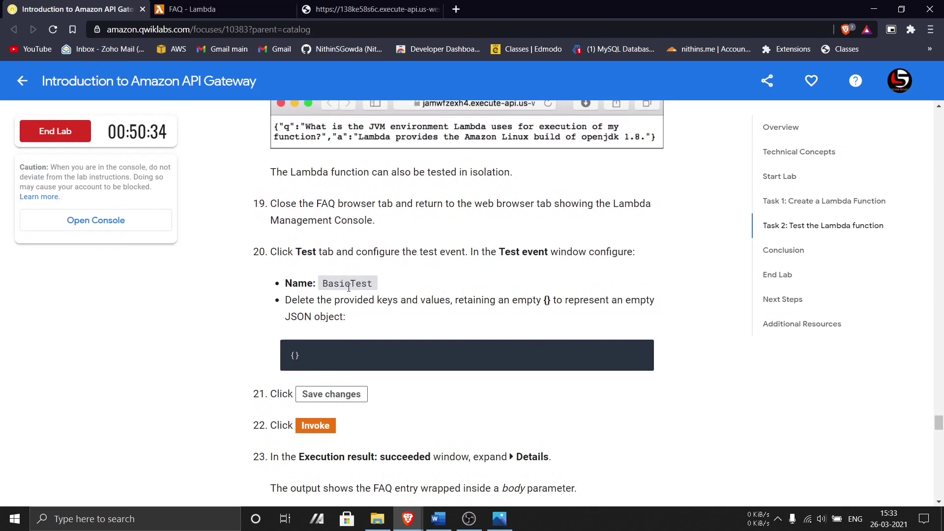
{"action": "double_click", "coordinate": [348, 284]}
{"action": "scroll", "coordinate": [349, 288], "scroll_direction": "down", "scroll_amount": 5}
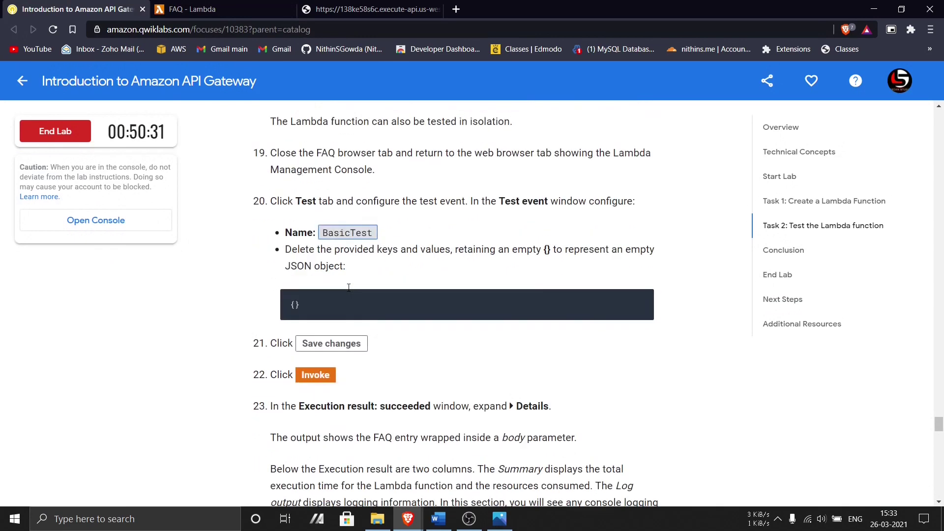
{"action": "key", "text": "ctrl+Tab"}
{"action": "left_click", "coordinate": [151, 304]}
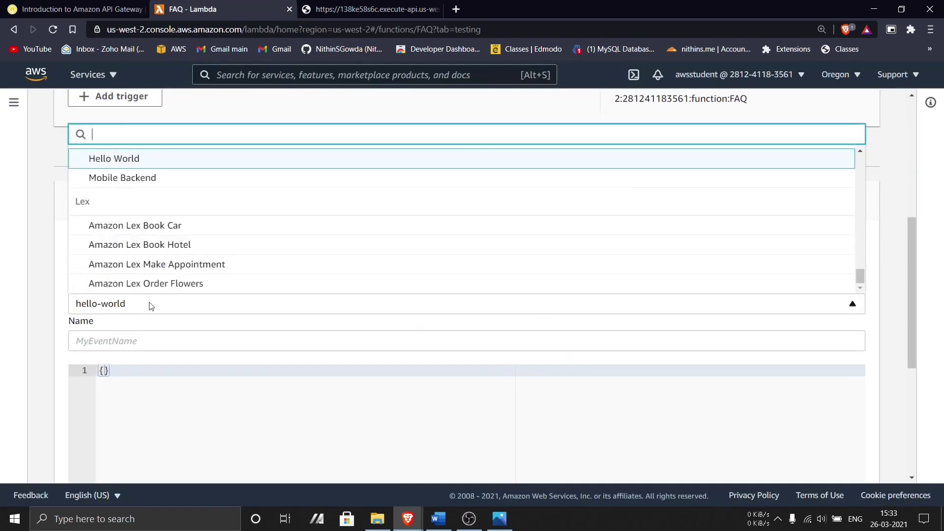
{"action": "left_click", "coordinate": [125, 341]}
{"action": "key", "text": "ctrl+v"}
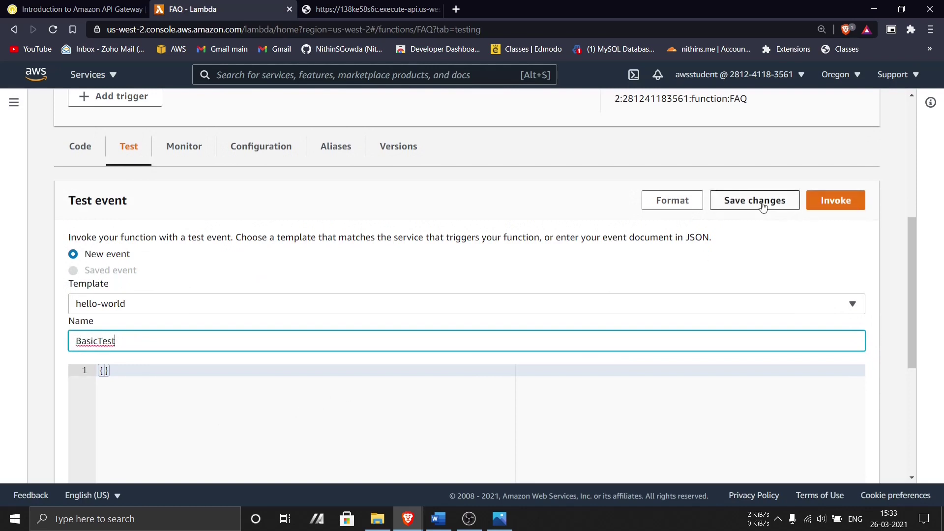
{"action": "left_click", "coordinate": [762, 207]}
- Invoke FAQ with BasicTest and inspect the successful result against the reference screenshot
{"action": "left_click", "coordinate": [828, 235]}
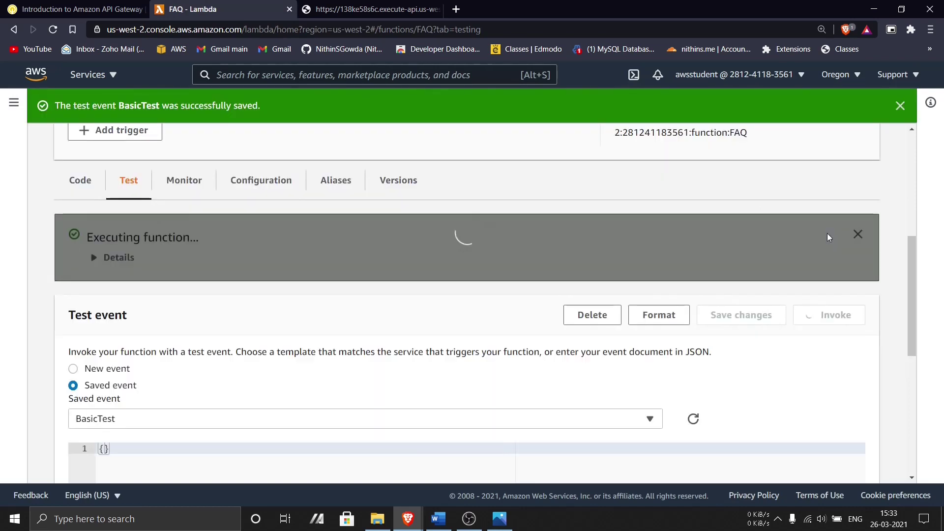
{"action": "left_click", "coordinate": [121, 259]}
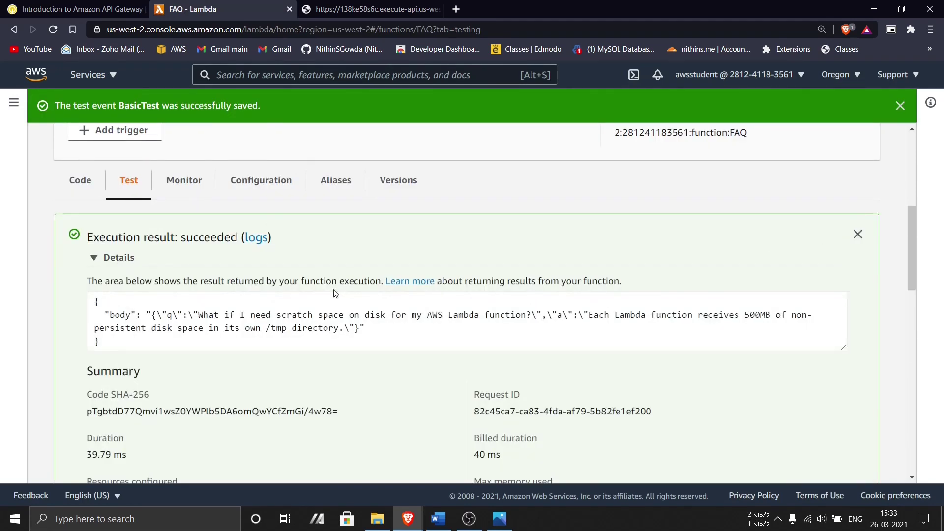
{"action": "key", "text": "ctrl+minus"}
{"action": "key", "text": "ctrl+minus"}
{"action": "key", "text": "ctrl+minus"}
{"action": "scroll", "coordinate": [330, 301], "scroll_direction": "up", "scroll_amount": 3}
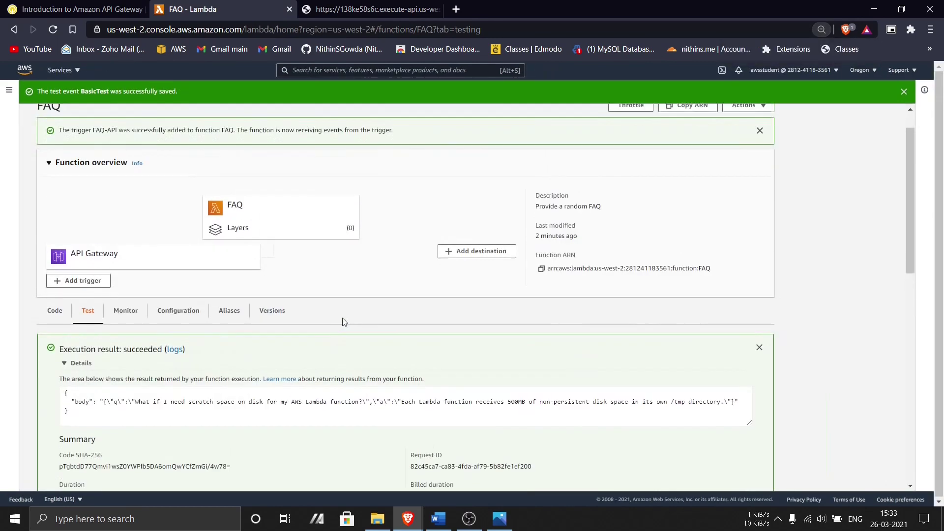
{"action": "key", "text": "ctrl+minus"}
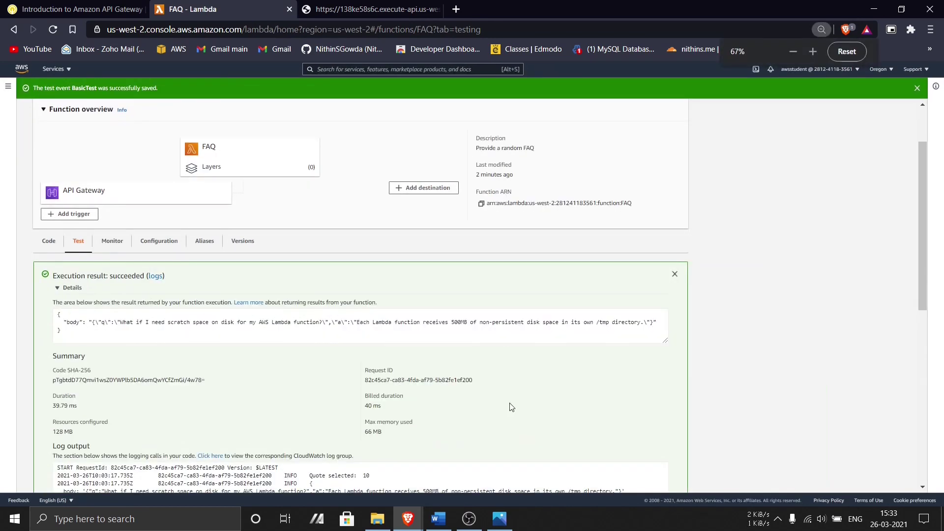
{"action": "scroll", "coordinate": [624, 422], "scroll_direction": "down", "scroll_amount": 1}
{"action": "scroll", "coordinate": [805, 425], "scroll_direction": "up", "scroll_amount": 1}
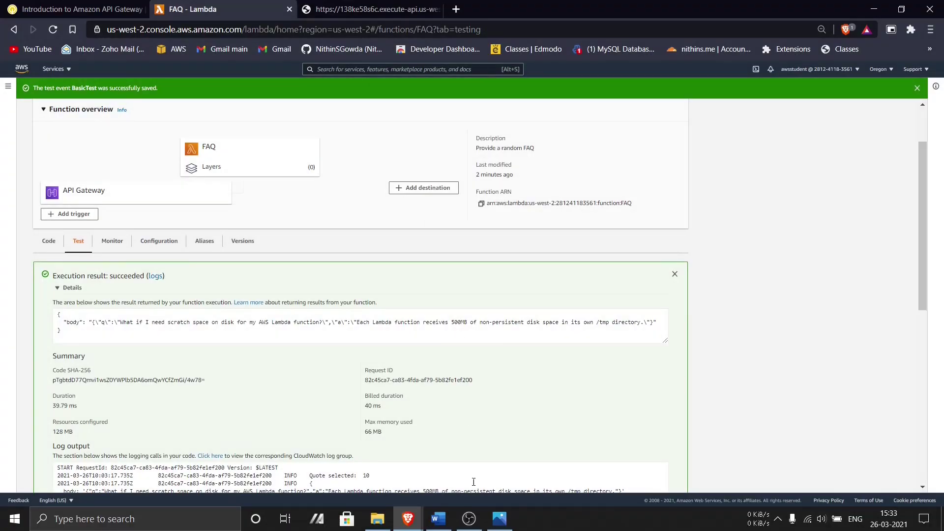
{"action": "left_click", "coordinate": [499, 518]}
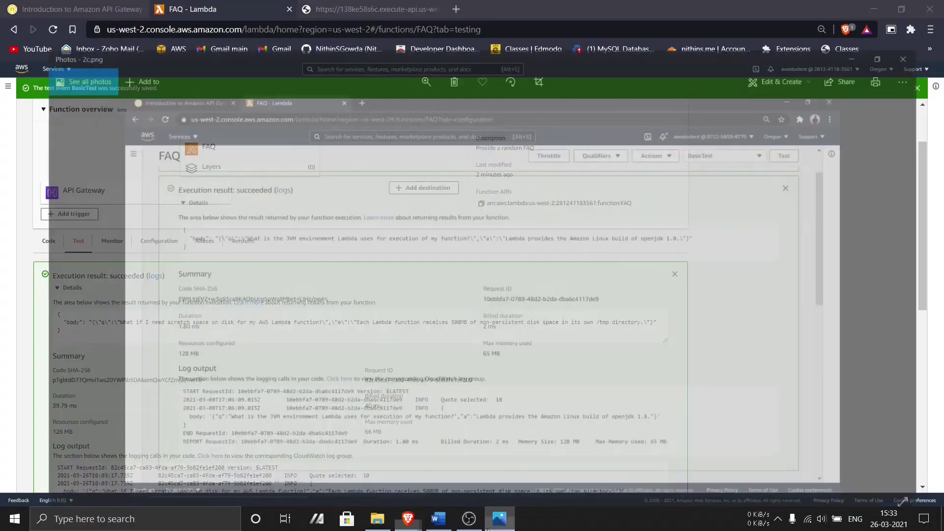
- End the Qwiklabs lab and submit a five-star rating
{"action": "left_click", "coordinate": [499, 519]}
{"action": "left_click", "coordinate": [78, 9]}
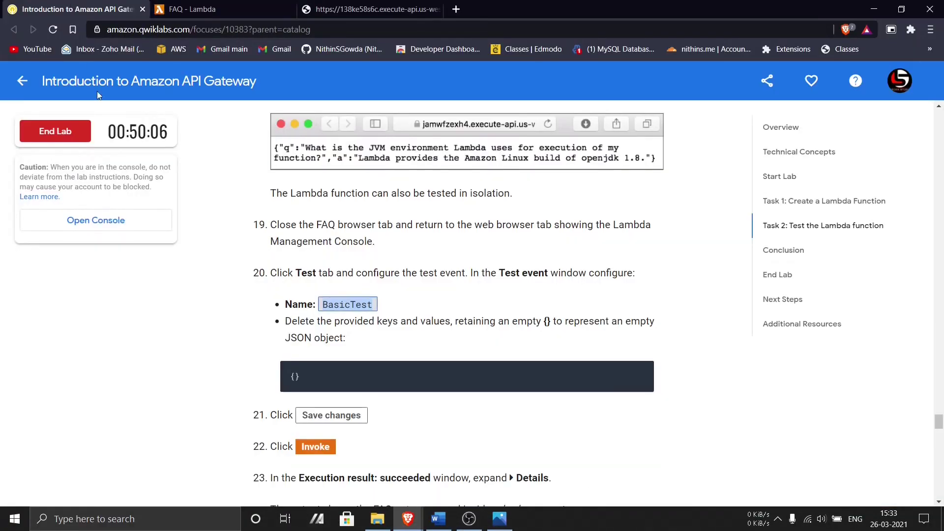
{"action": "left_click", "coordinate": [55, 131]}
{"action": "left_click", "coordinate": [547, 142]}
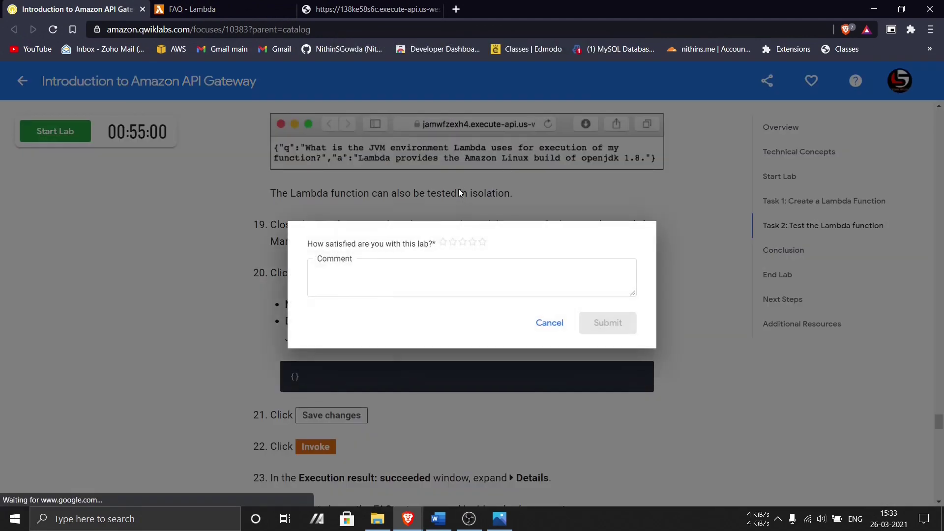
{"action": "left_click", "coordinate": [484, 242]}
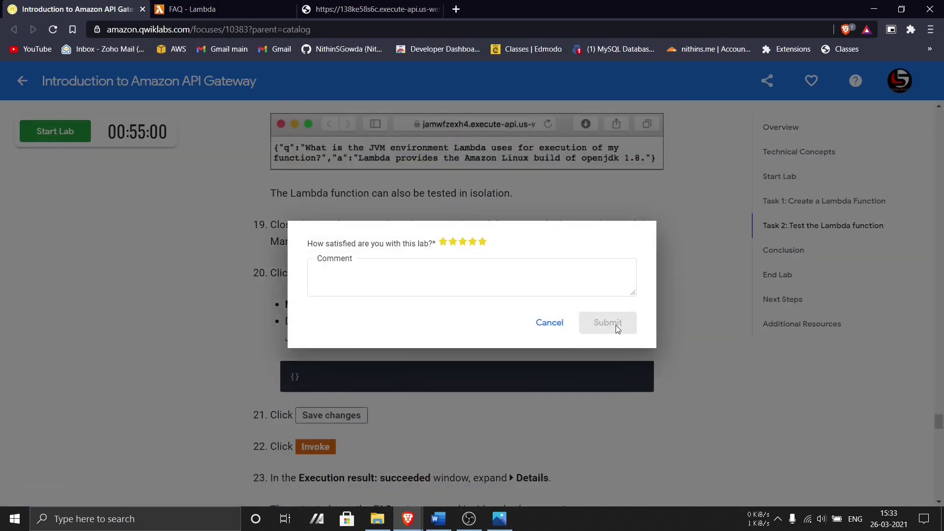
{"action": "left_click", "coordinate": [608, 322]}
- Close the Qwiklabs and FAQ - Lambda tabs, keeping only the FAQ-API endpoint response
{"action": "scroll", "coordinate": [618, 327], "scroll_direction": "down", "scroll_amount": 15}
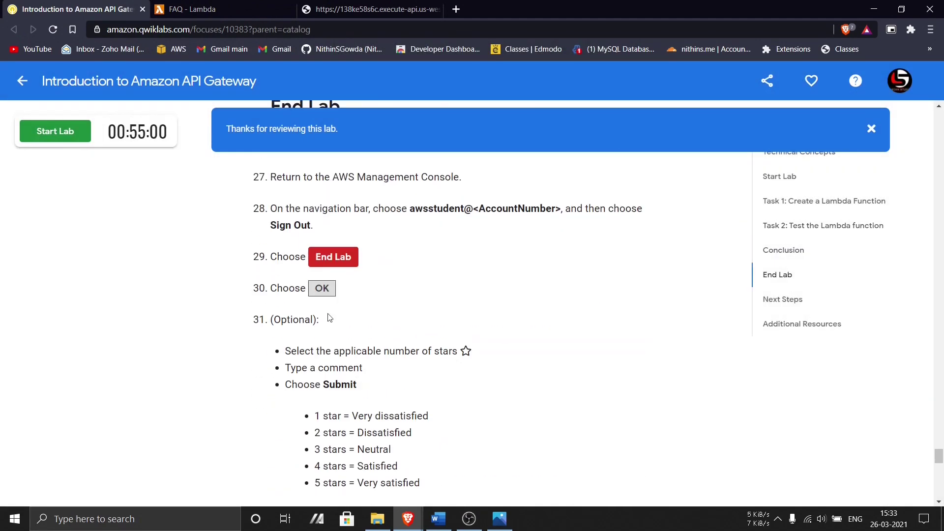
{"action": "left_click", "coordinate": [143, 10]}
{"action": "left_click", "coordinate": [143, 10]}
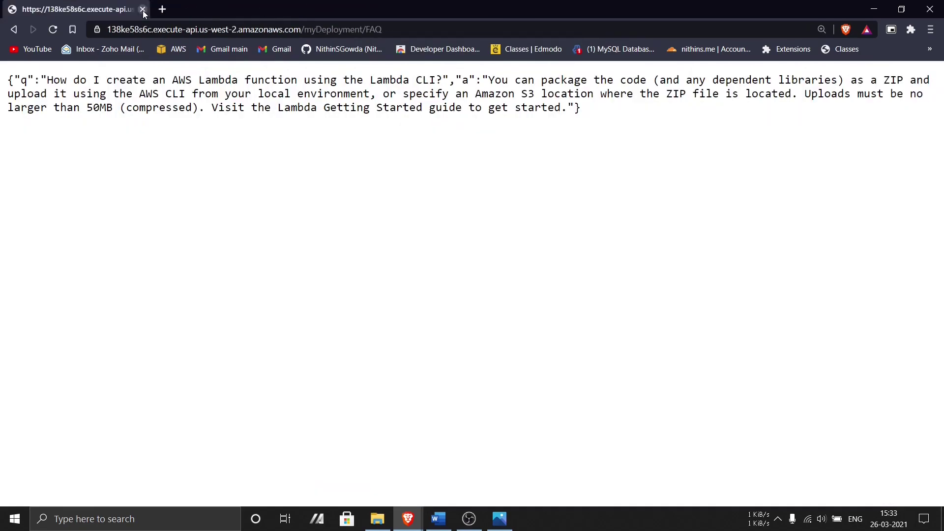